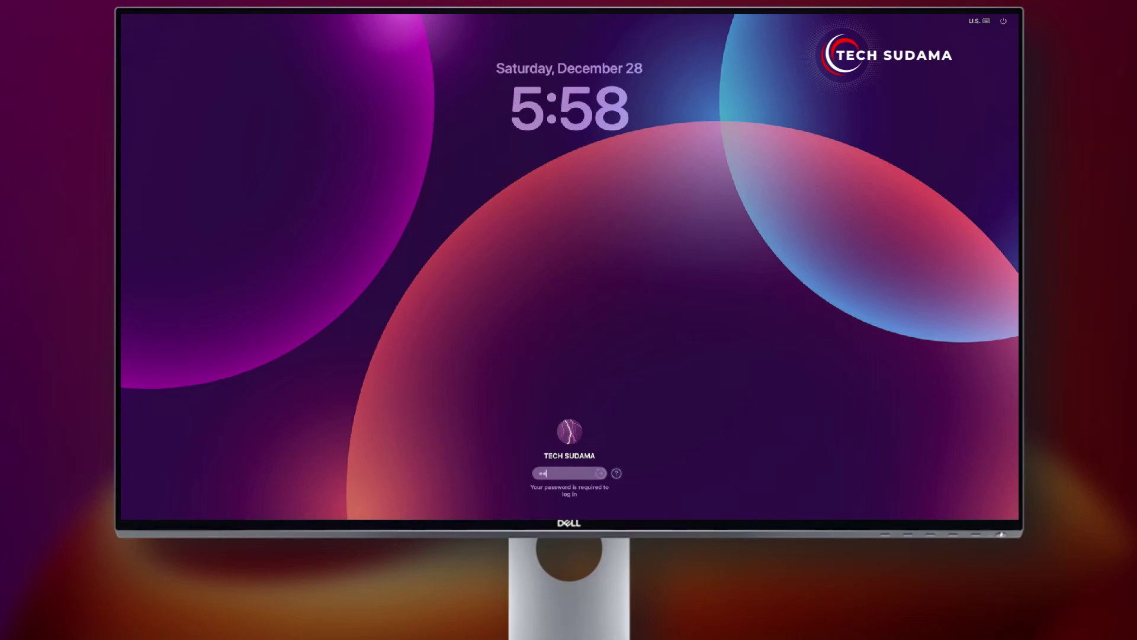
Step: Log in to Sonoma with the account password, view About This Mac, then close it
text(••)
key(Return)
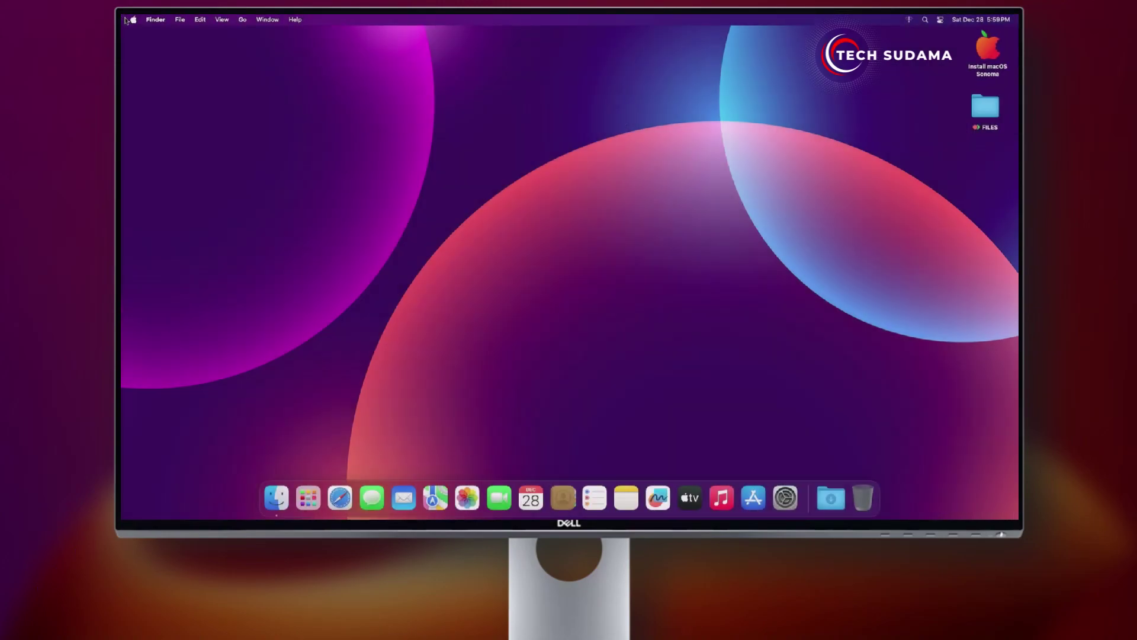
click(132, 20)
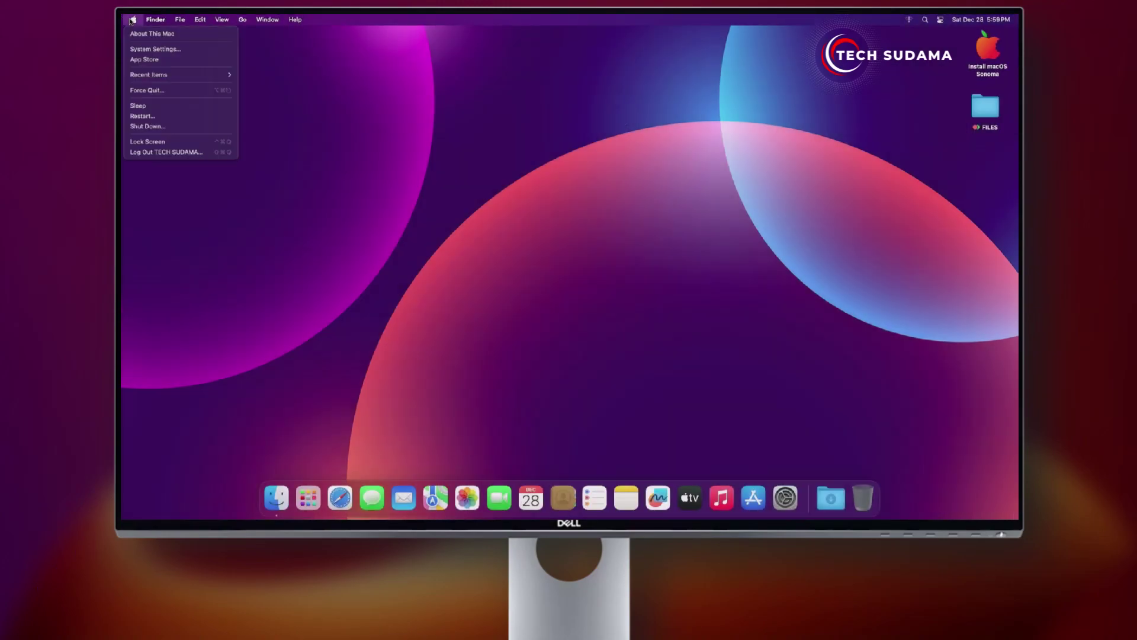
click(141, 32)
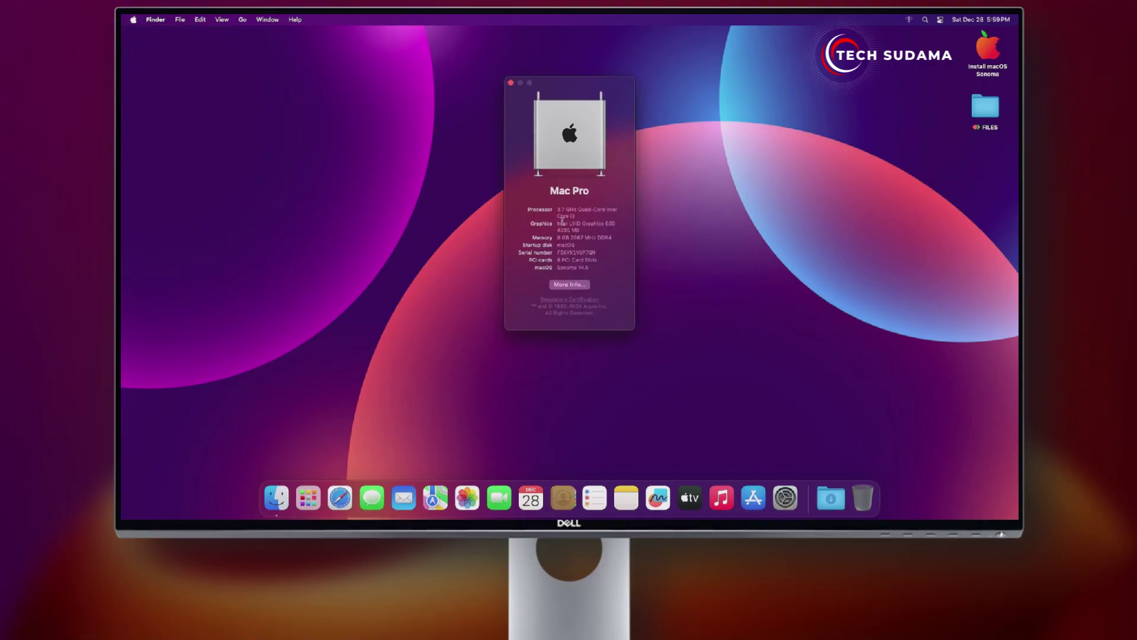
click(511, 83)
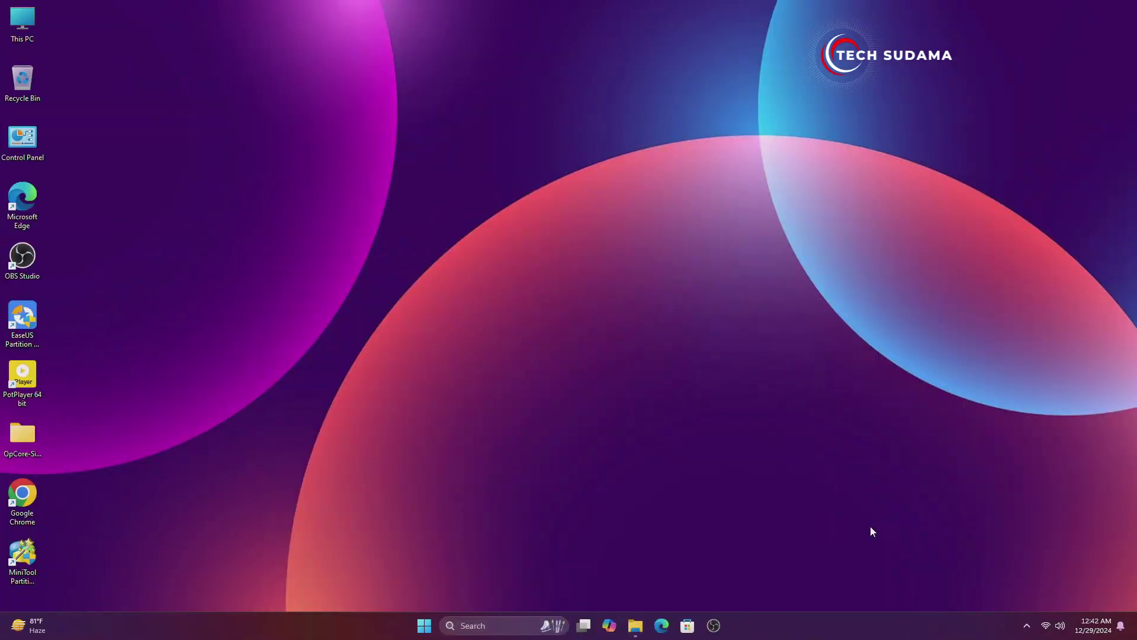
Step: Open File Explorer on the Downloads folder containing EFI, Rufus and the Olarila image
click(634, 626)
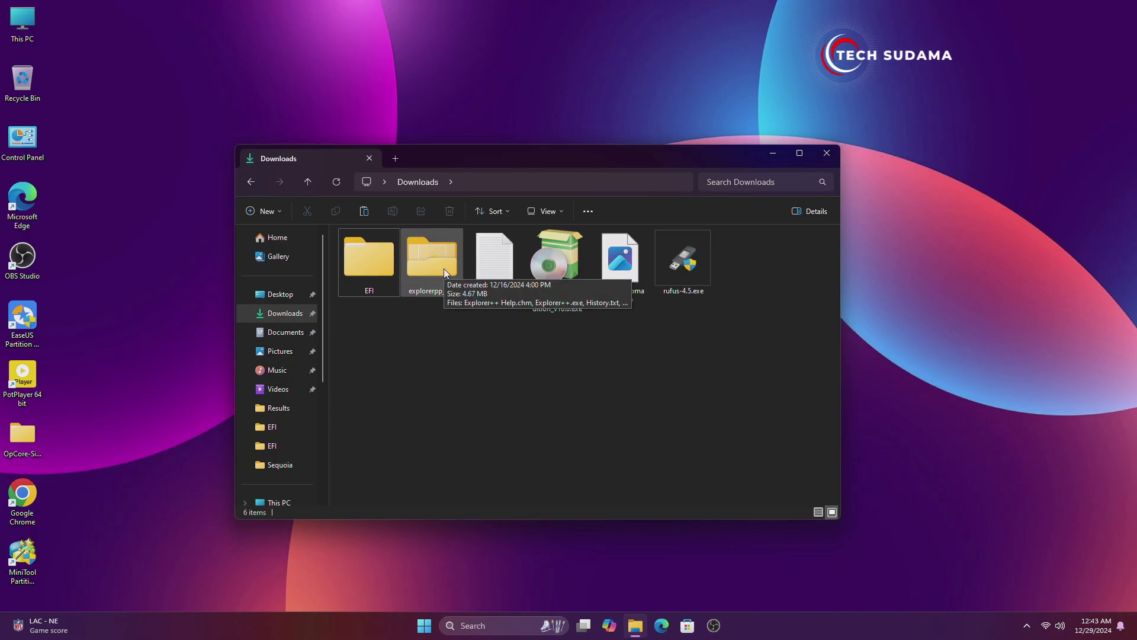
Step: Launch rufus-4.5.exe with administrator approval and move the Downloads window aside
double_click(679, 255)
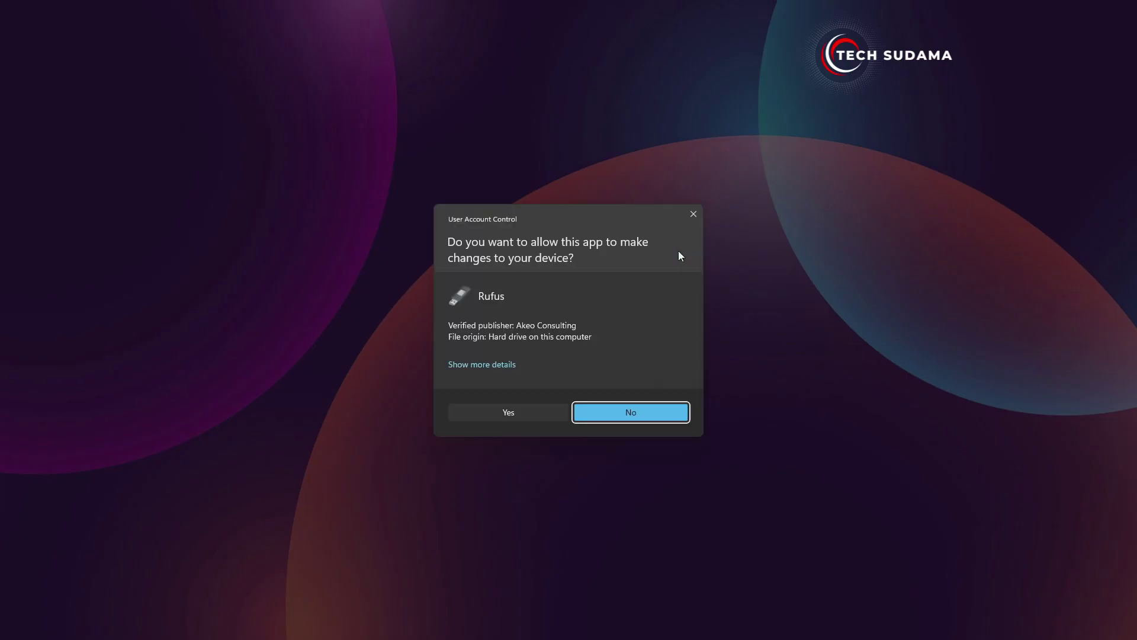
click(524, 412)
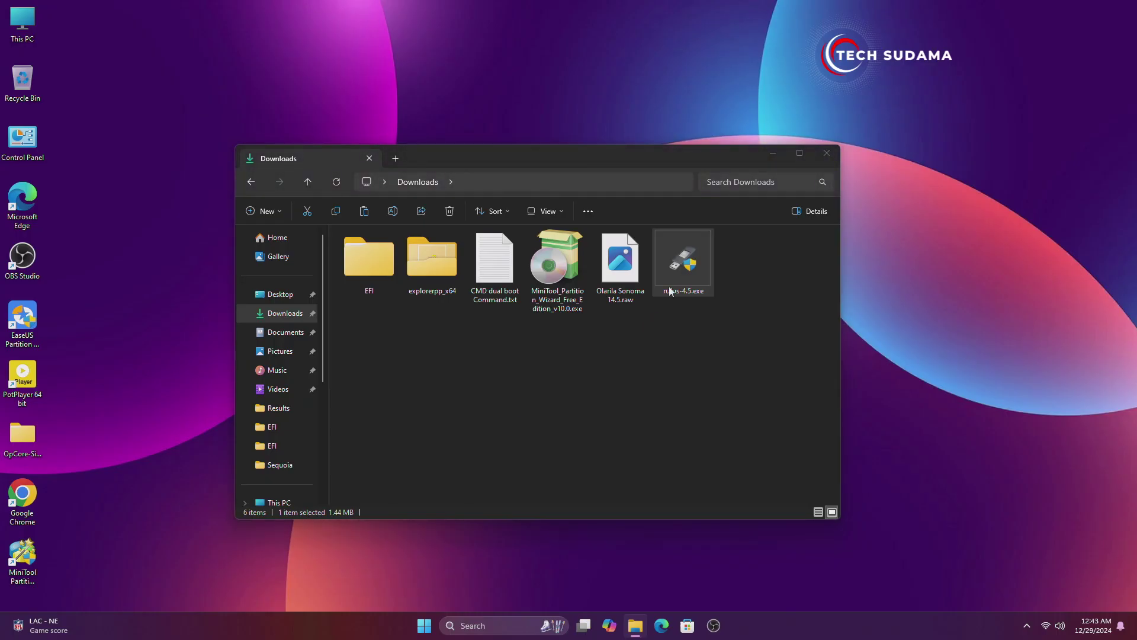
click(772, 154)
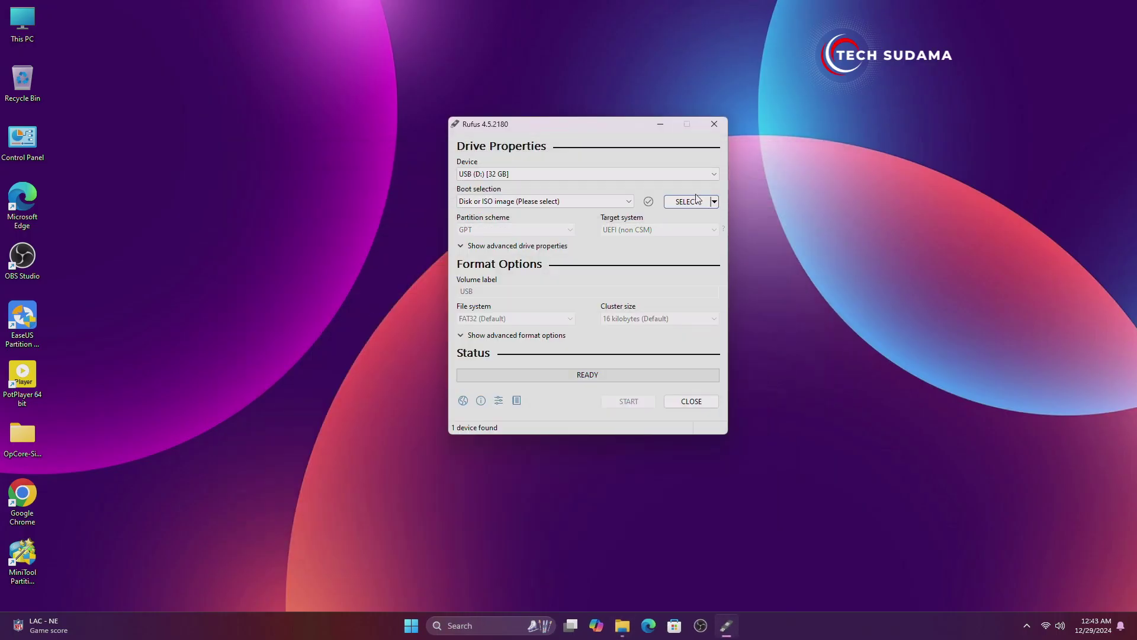
Step: Load Olarila Sonoma 14.5.raw as the Rufus boot image, showing all file types
click(687, 202)
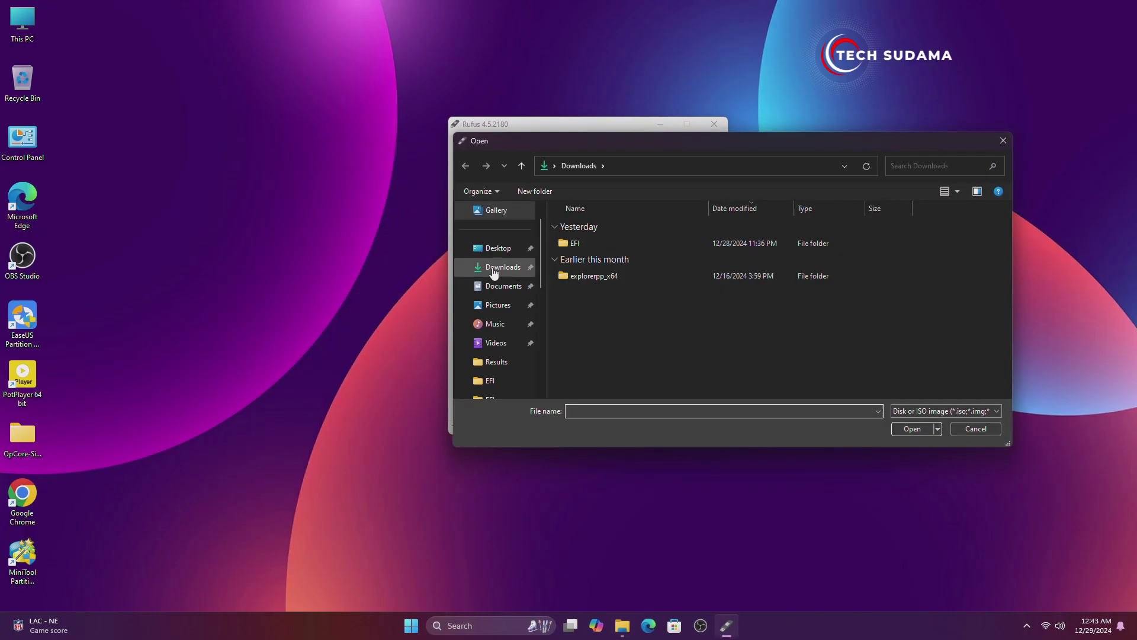
click(912, 411)
click(914, 431)
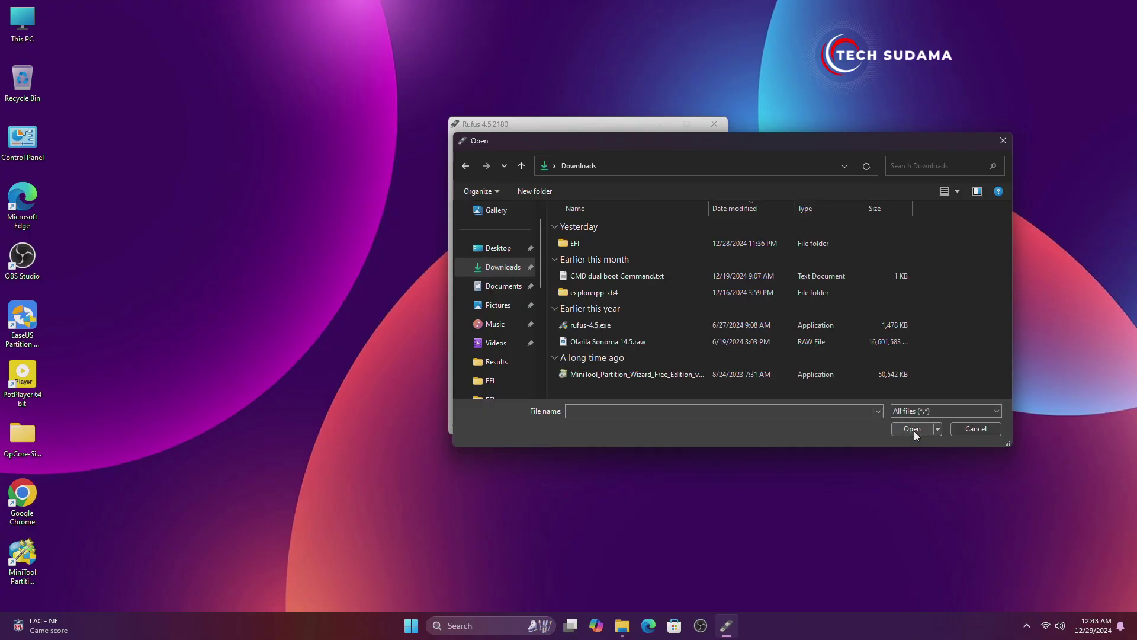
click(613, 344)
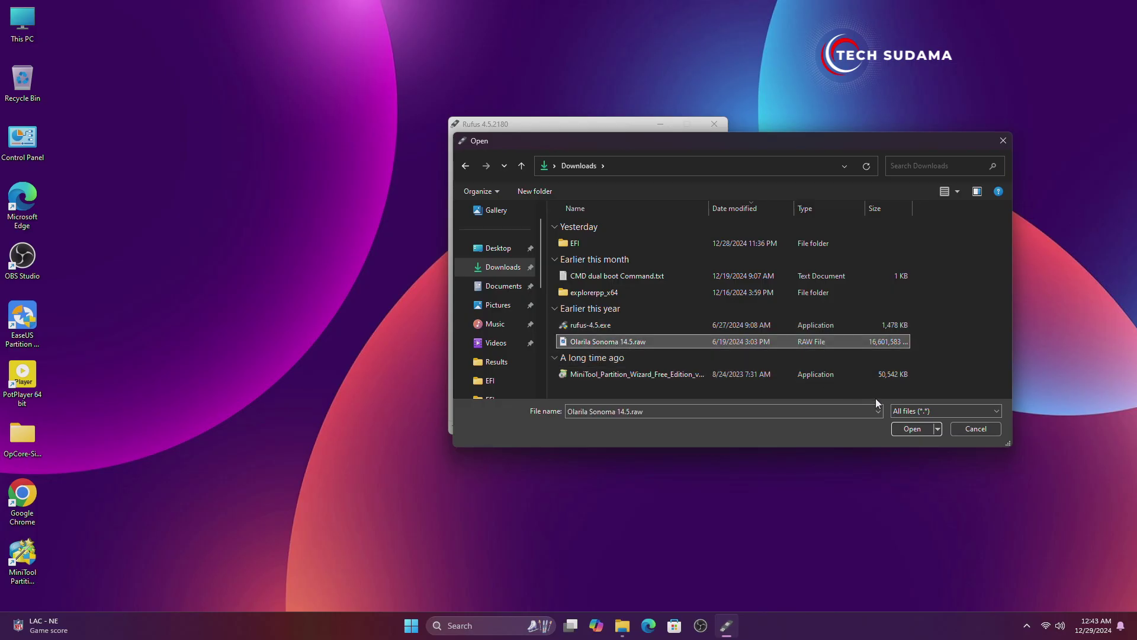
click(913, 428)
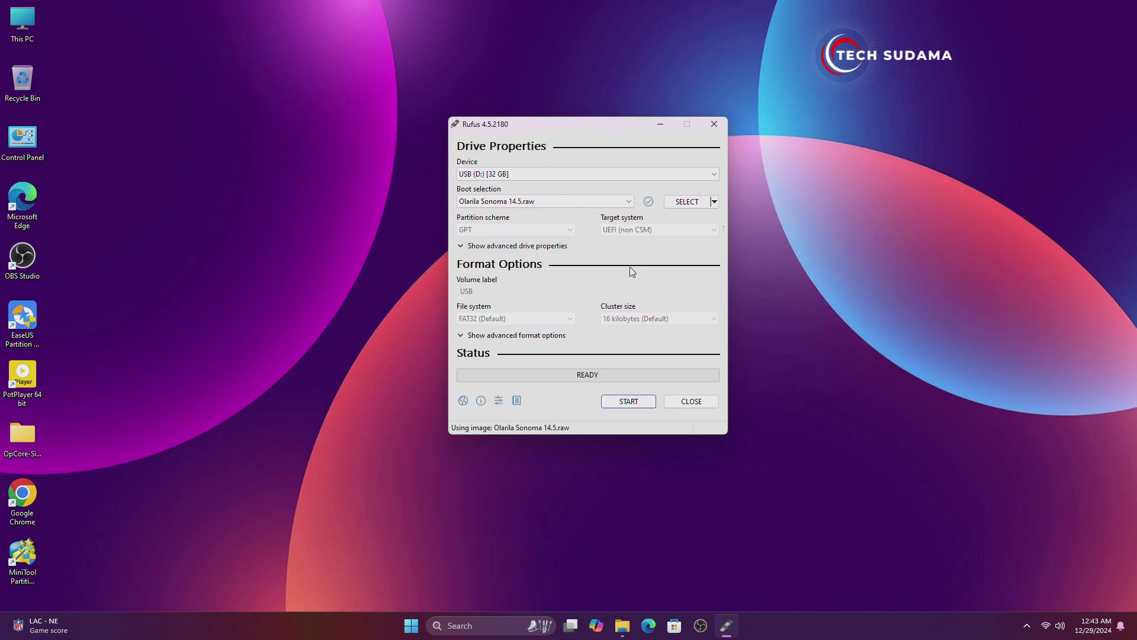
Step: Dismiss the update notice, write the image to the USB accepting the erase warning, and close Rufus
click(629, 403)
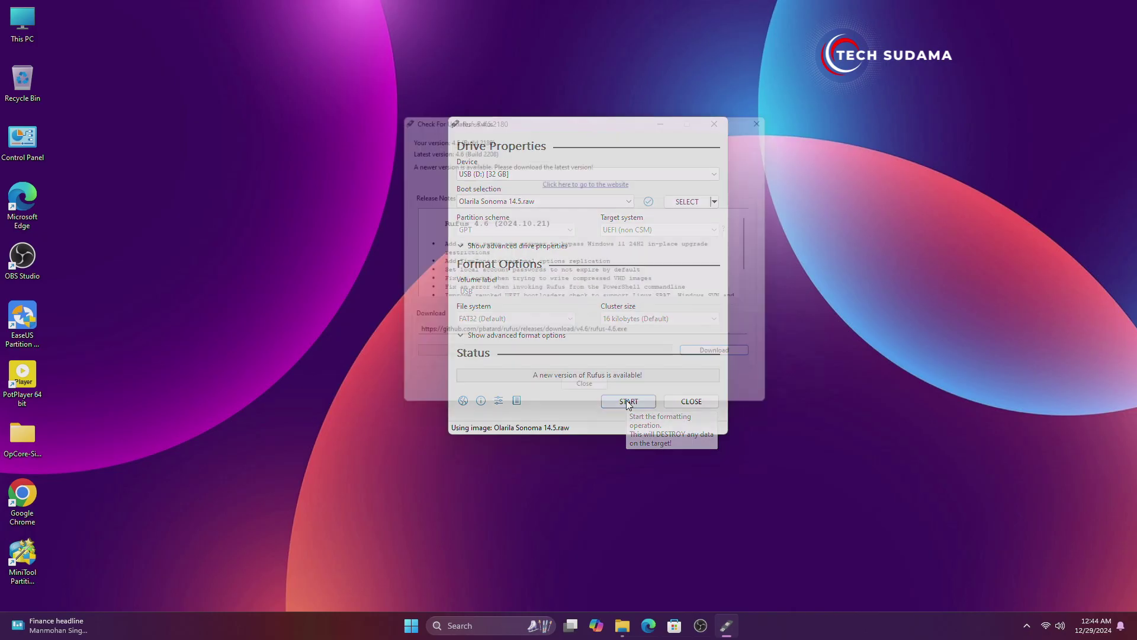
click(595, 397)
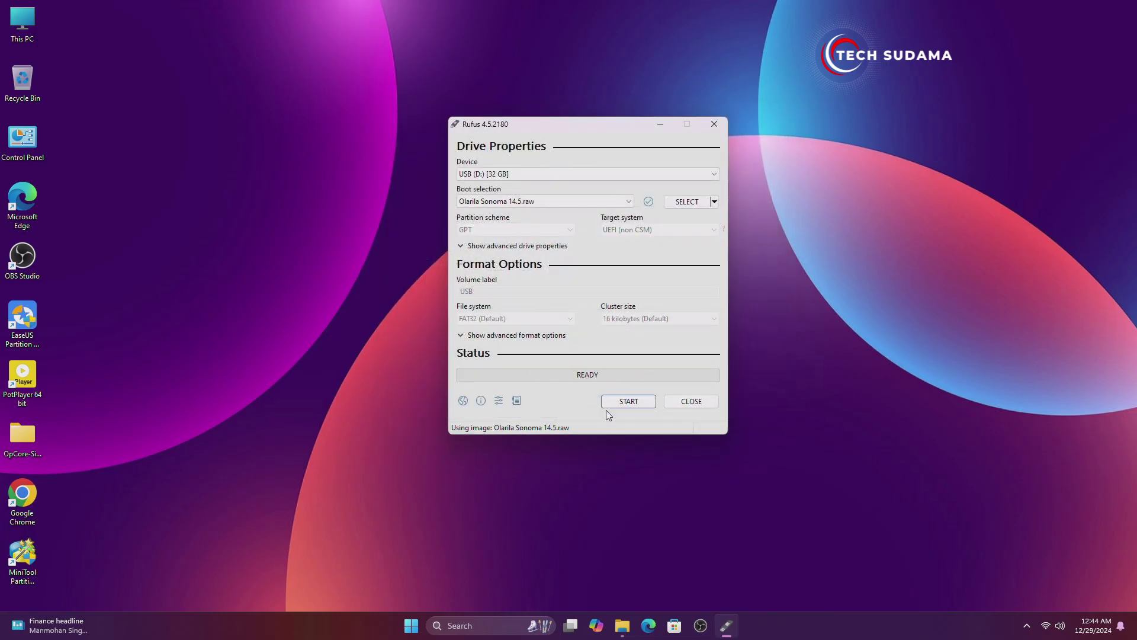
click(629, 402)
click(604, 356)
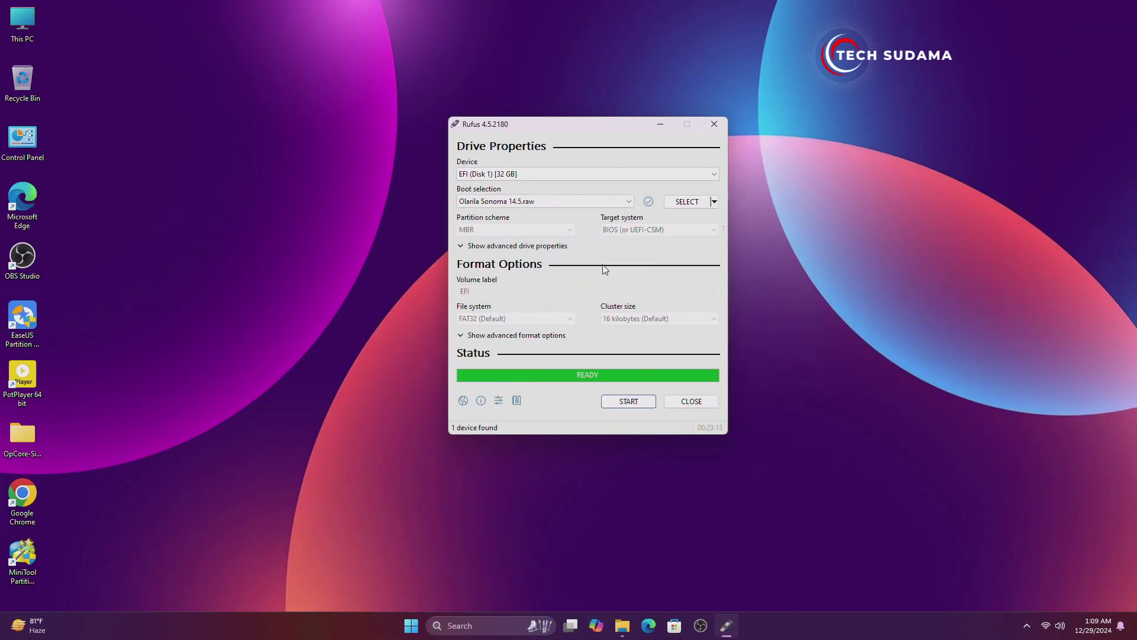
click(690, 401)
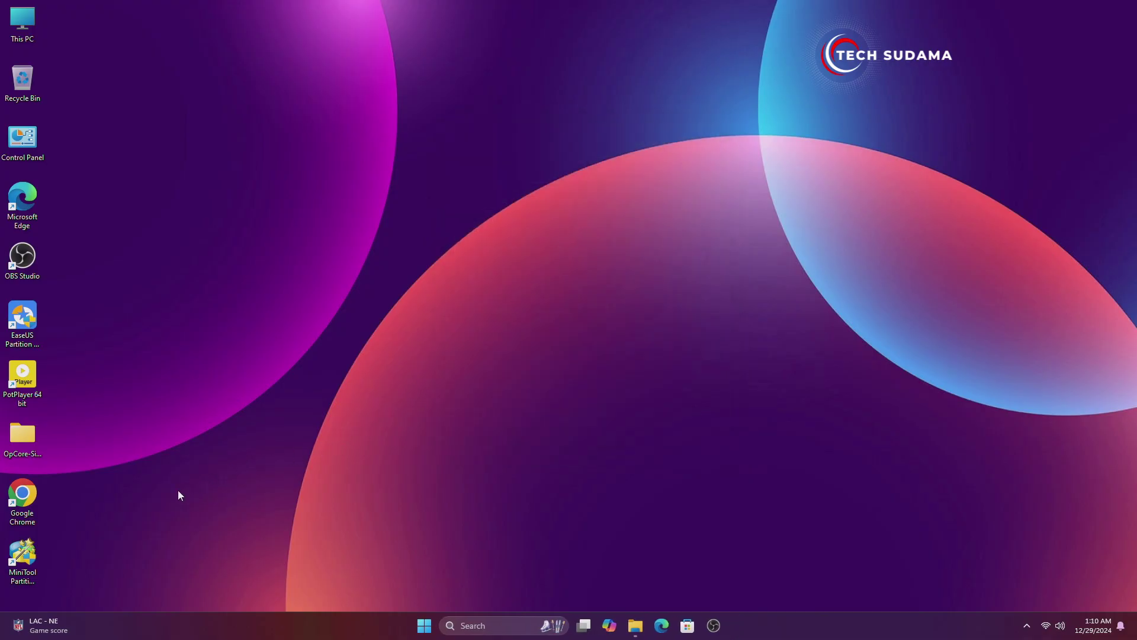
Step: Launch MiniTool Partition Wizard as administrator and select Disk 2, the USB drive
double_click(30, 554)
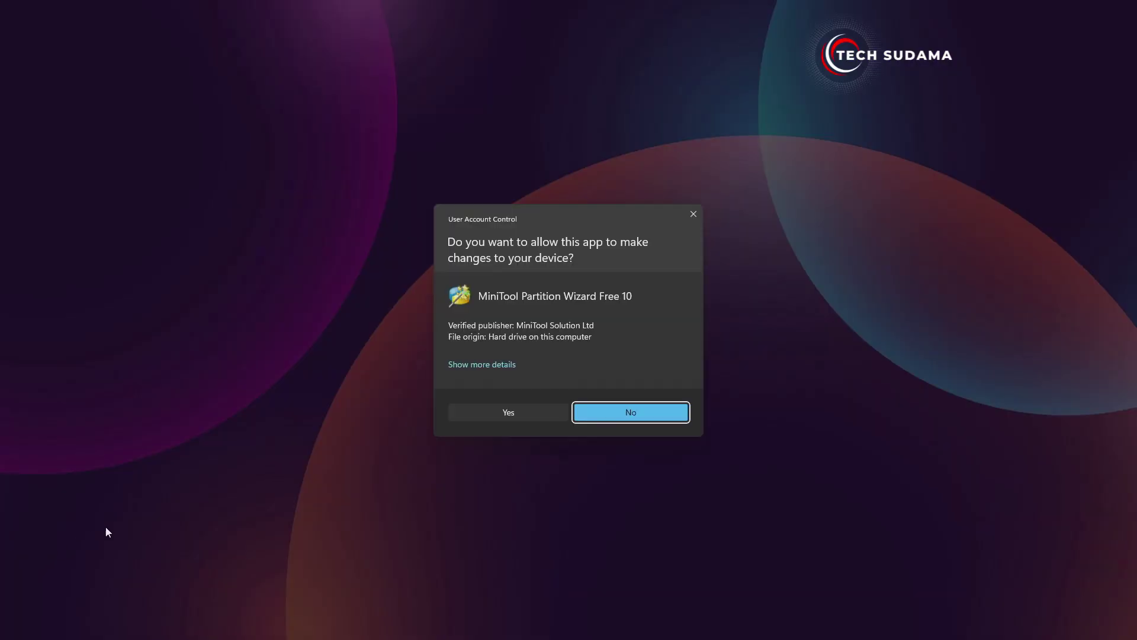
click(507, 412)
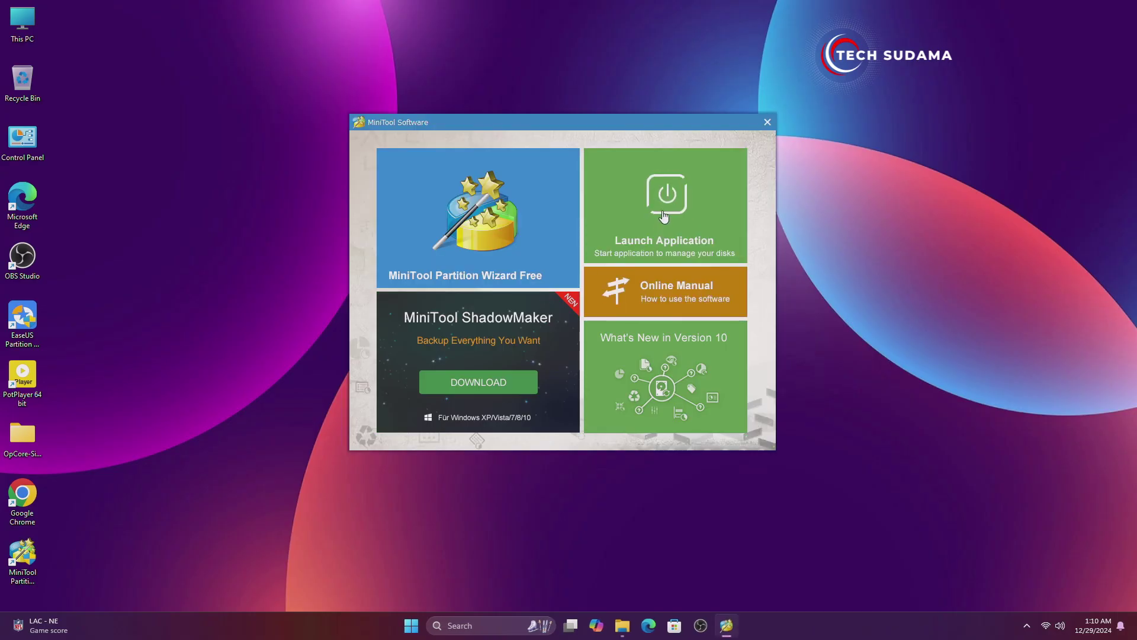
click(664, 216)
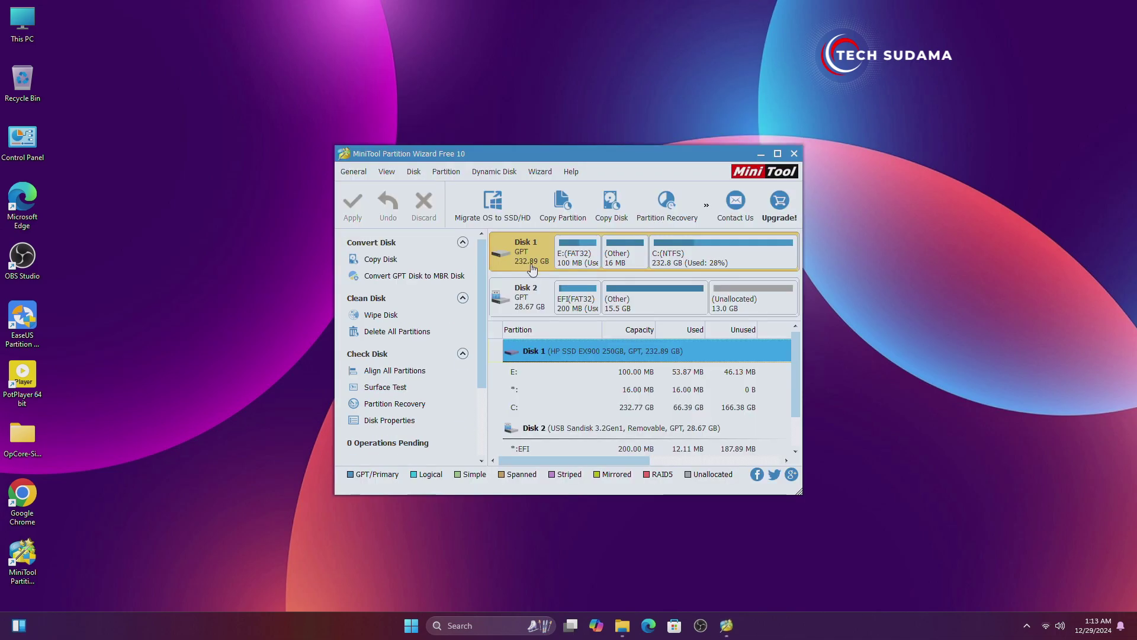
click(522, 303)
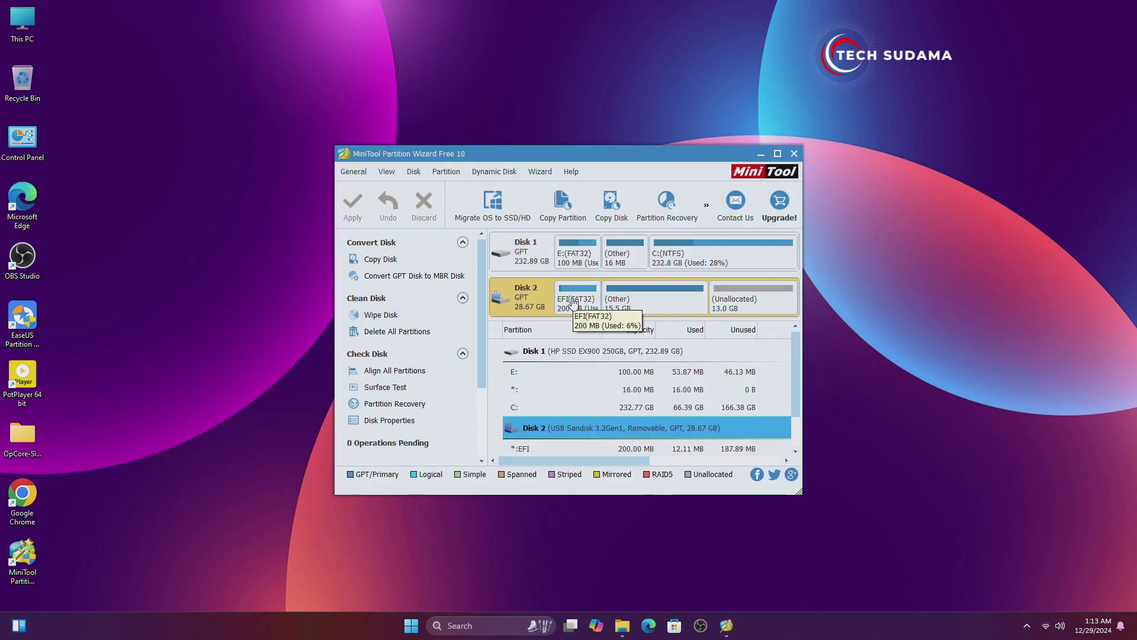
Step: Change the drive letter of Disk 2's EFI partition to D:
click(573, 303)
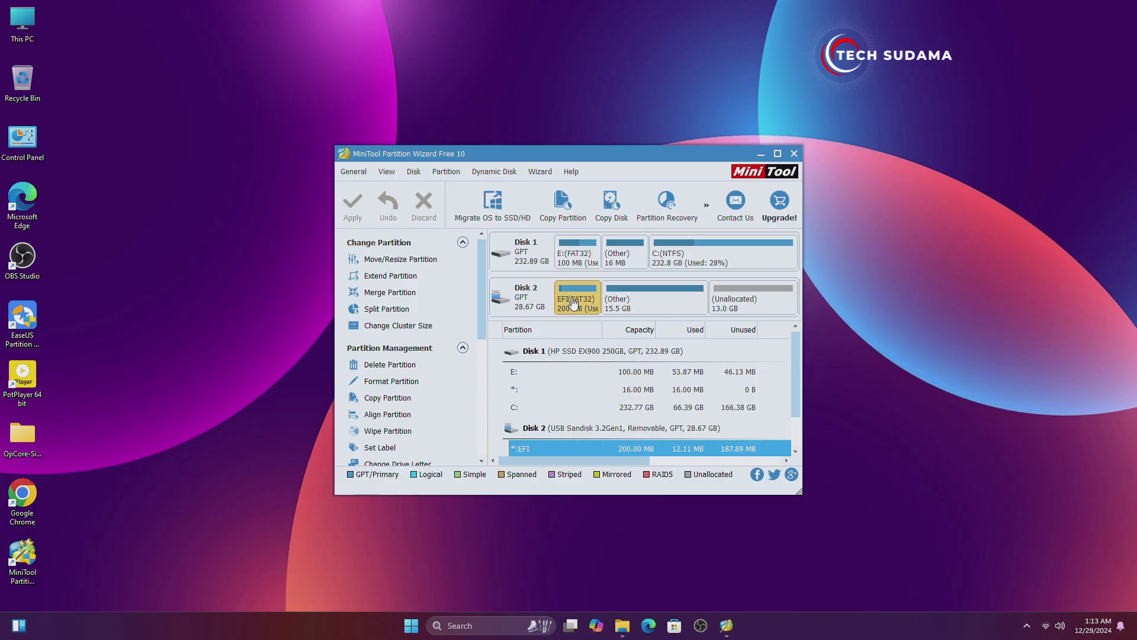
right_click(573, 304)
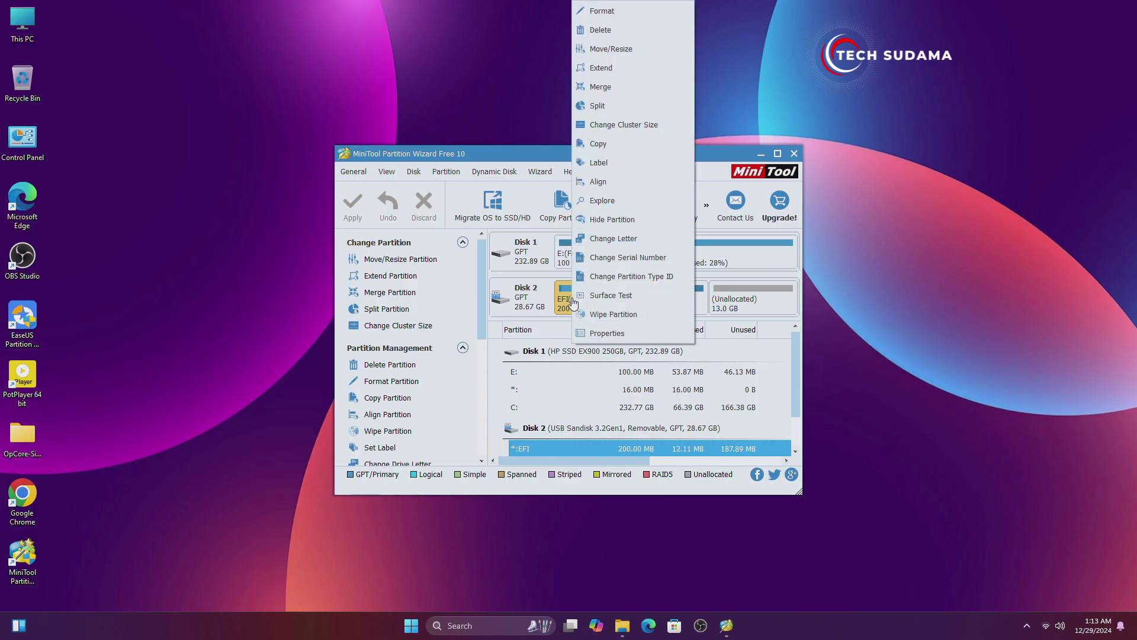
click(609, 241)
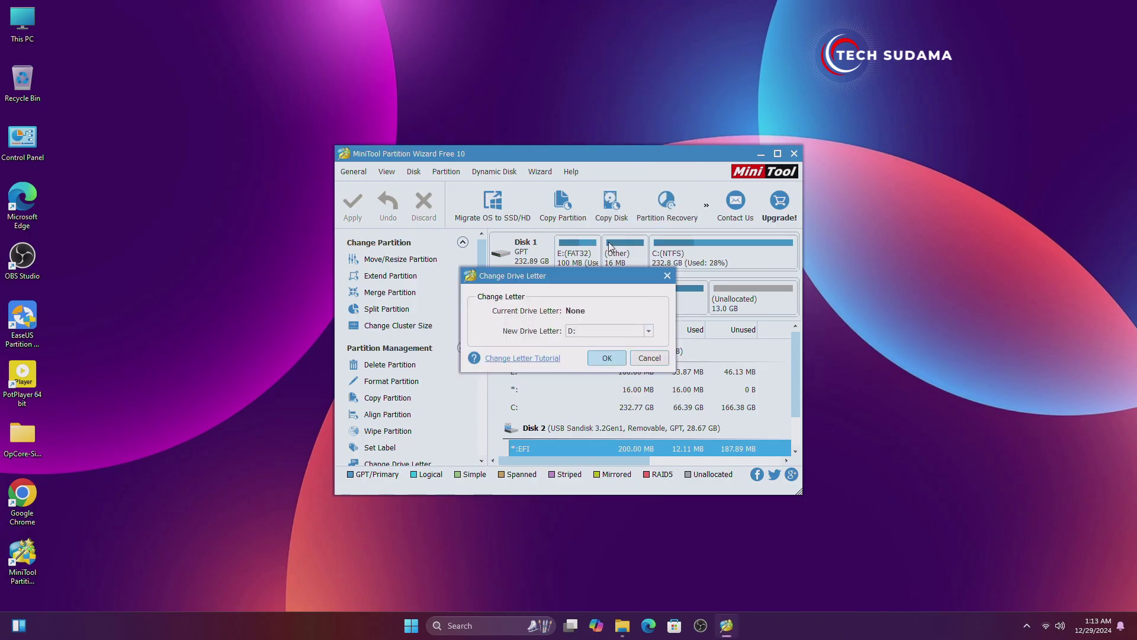
click(607, 357)
Step: Apply the pending drive-letter change, dismiss the success message and close Partition Wizard
click(353, 206)
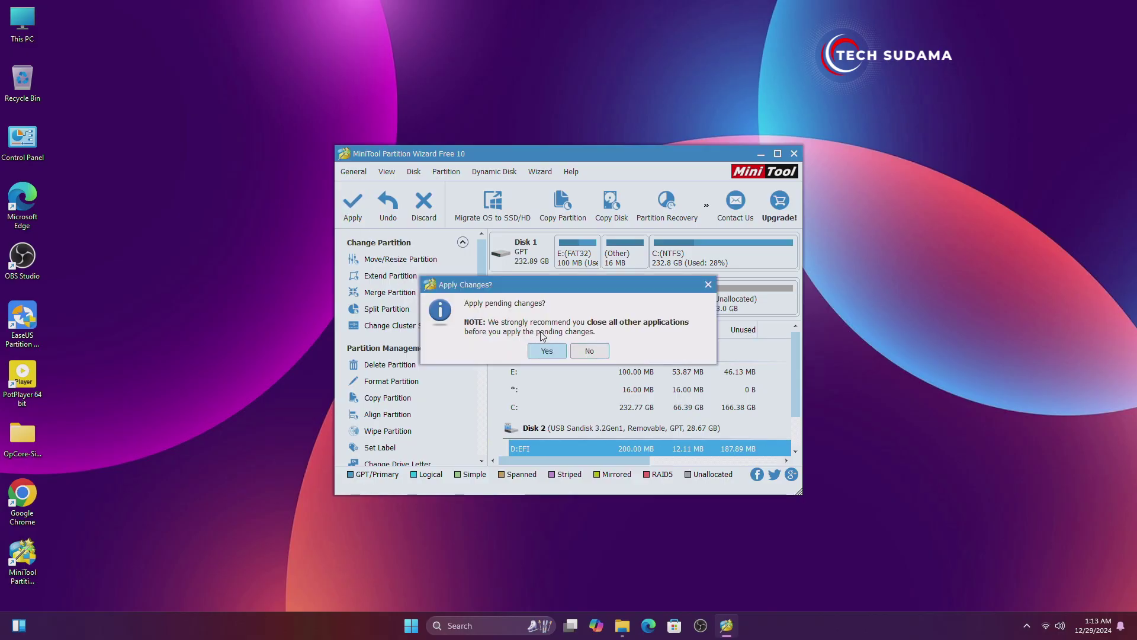
click(543, 353)
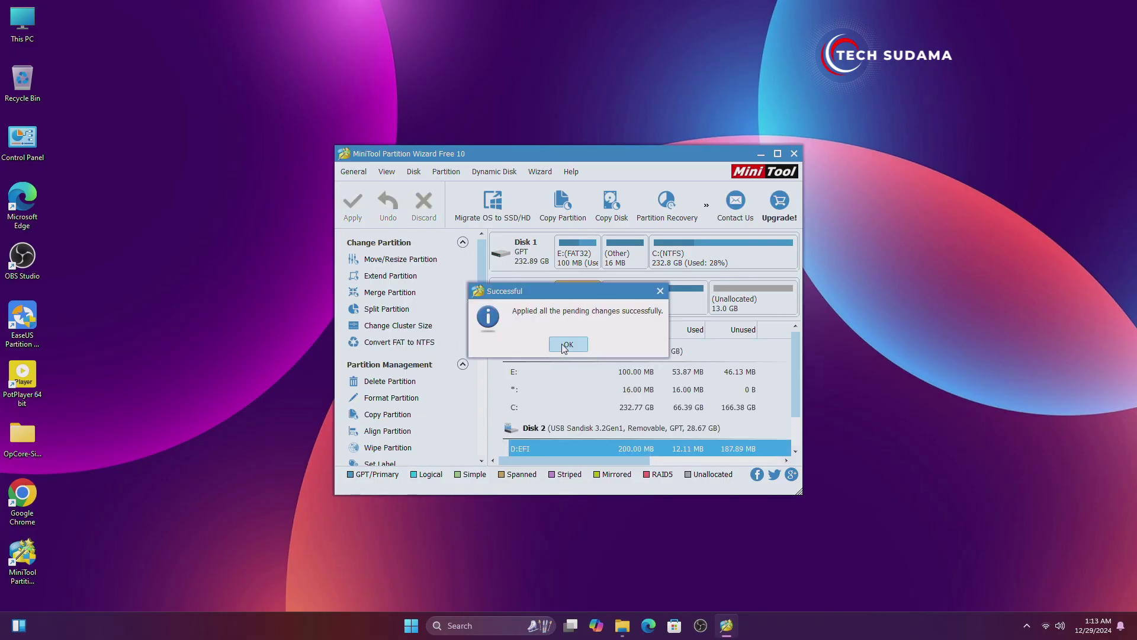
click(567, 344)
click(794, 153)
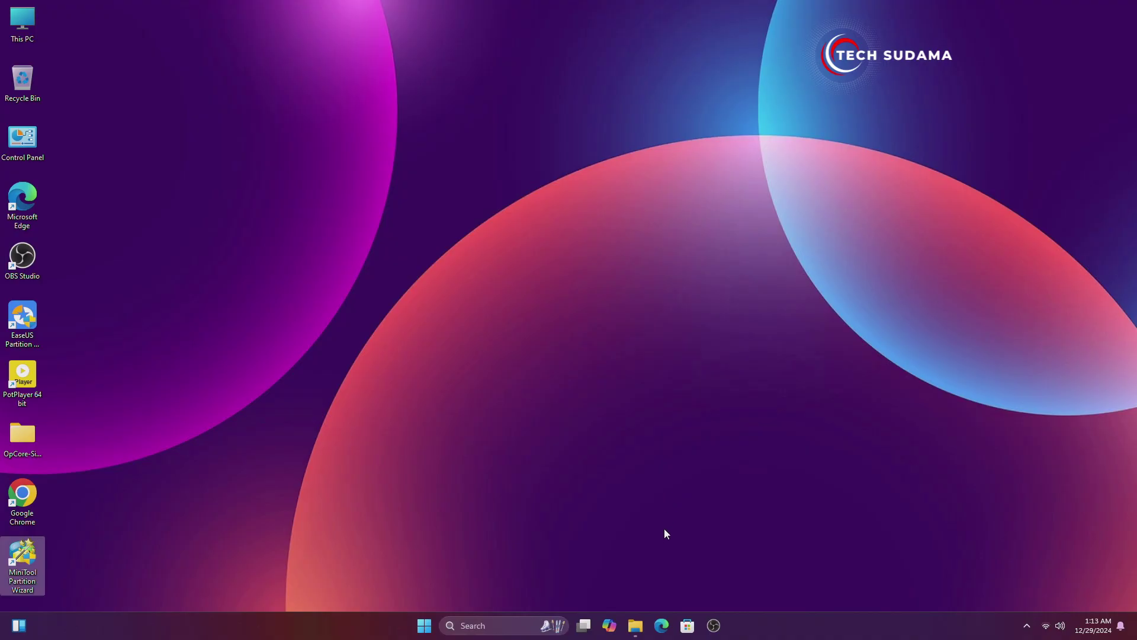
Step: Run Explorer++.exe from Downloads\explorerpp_x64 as administrator, approving the UAC prompt
click(636, 625)
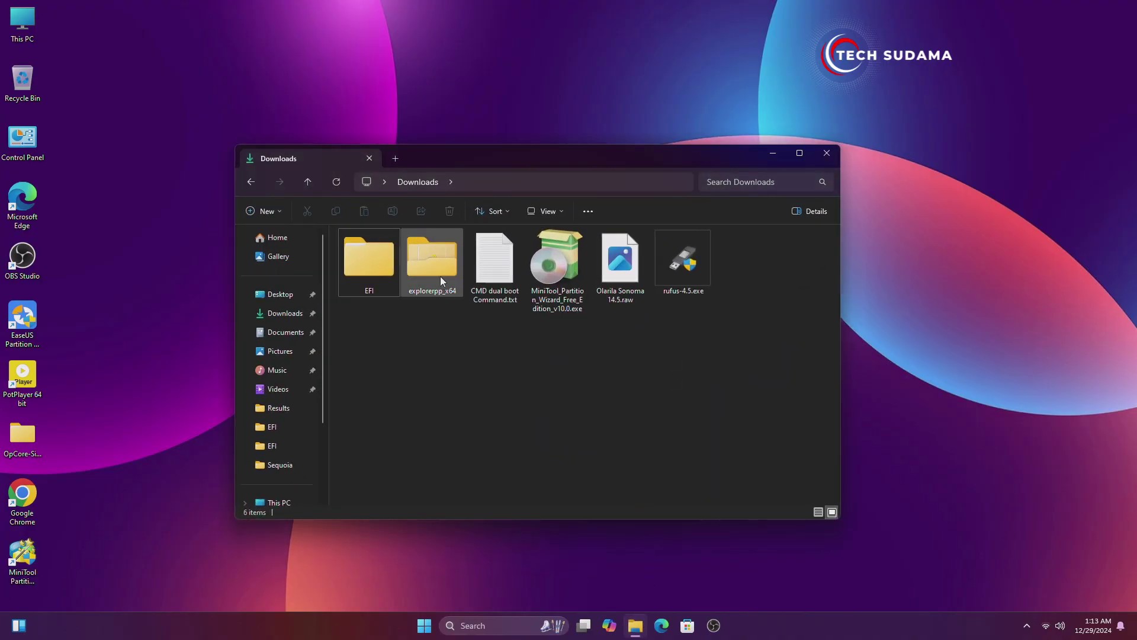
double_click(429, 259)
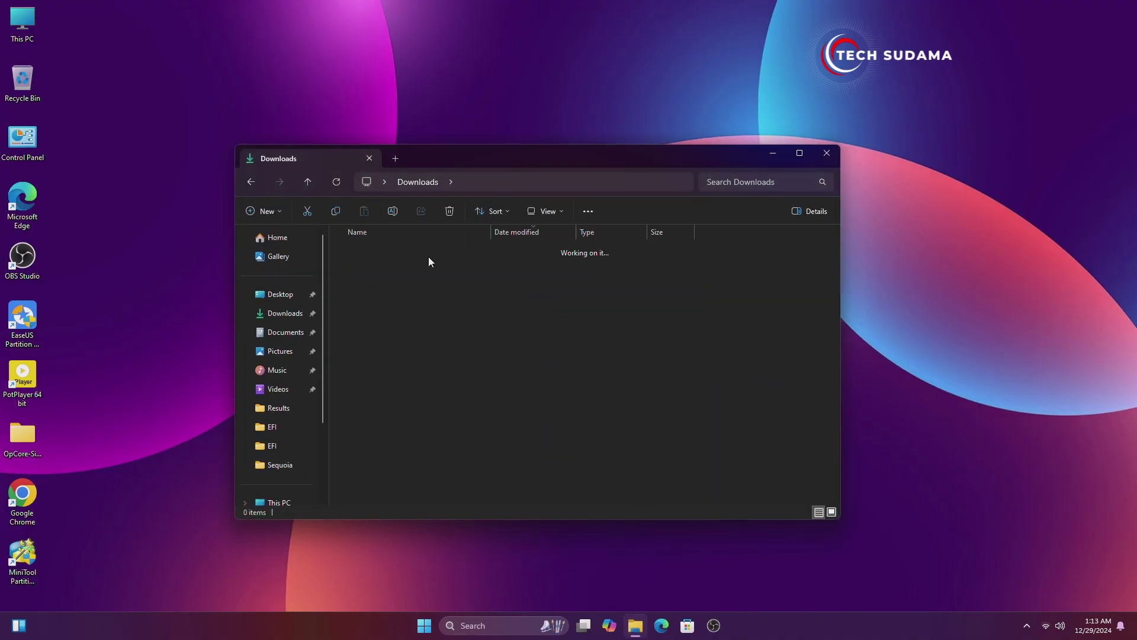
click(367, 284)
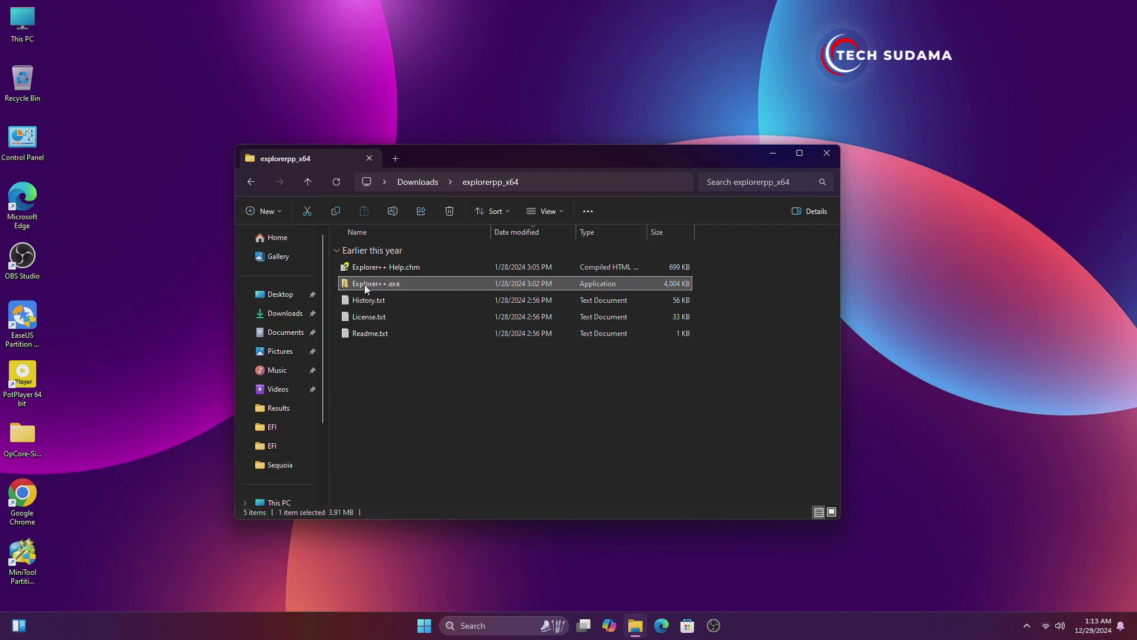
right_click(367, 287)
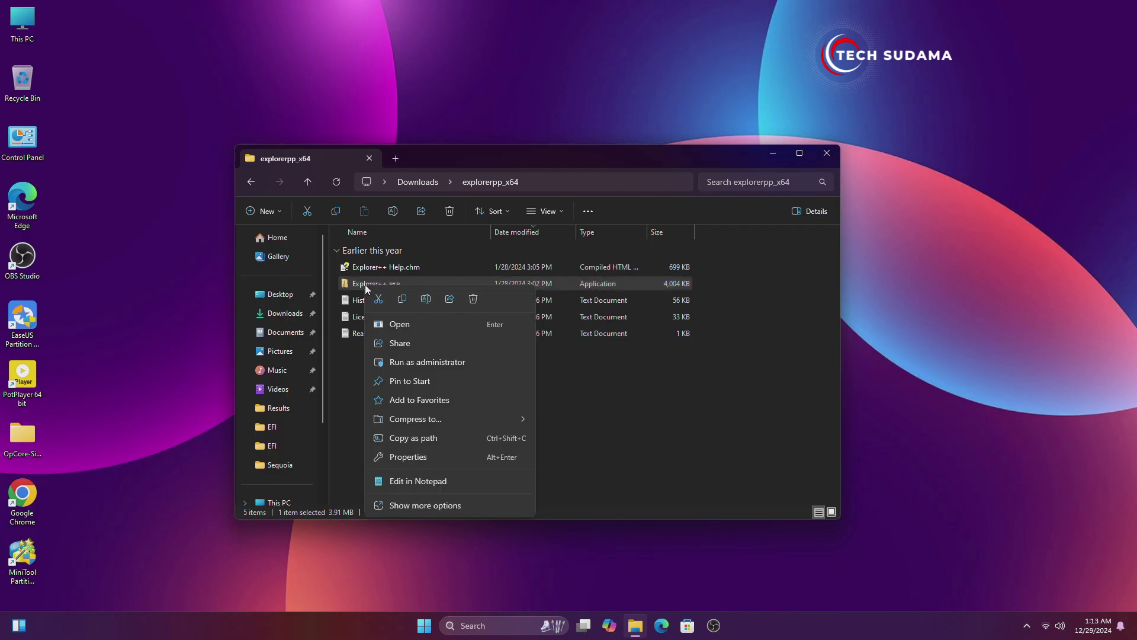
click(429, 362)
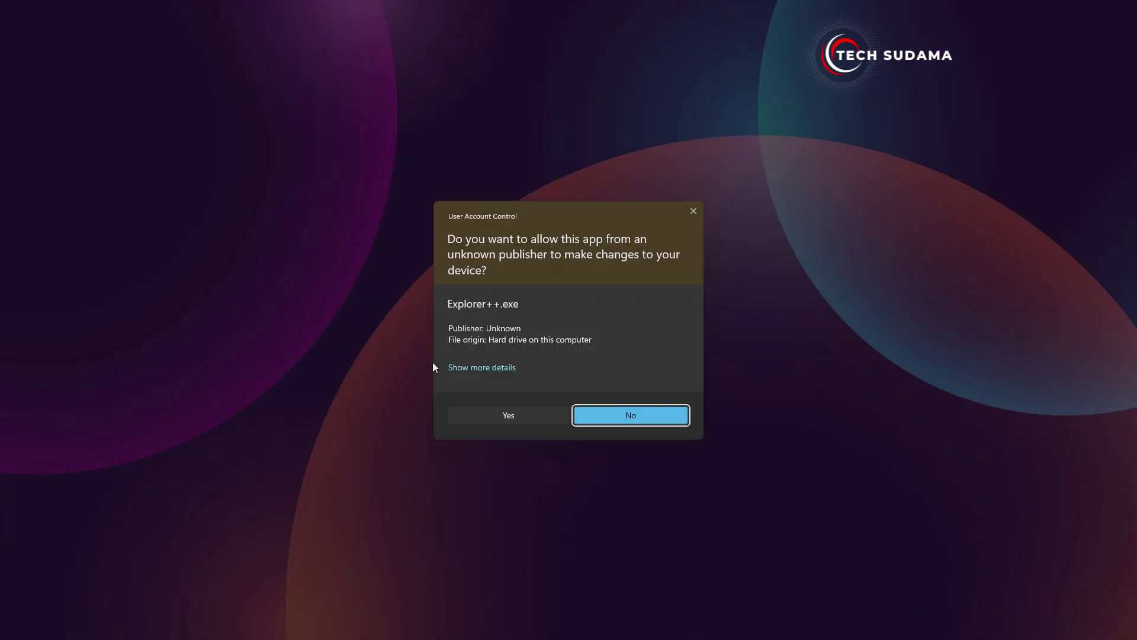
click(493, 414)
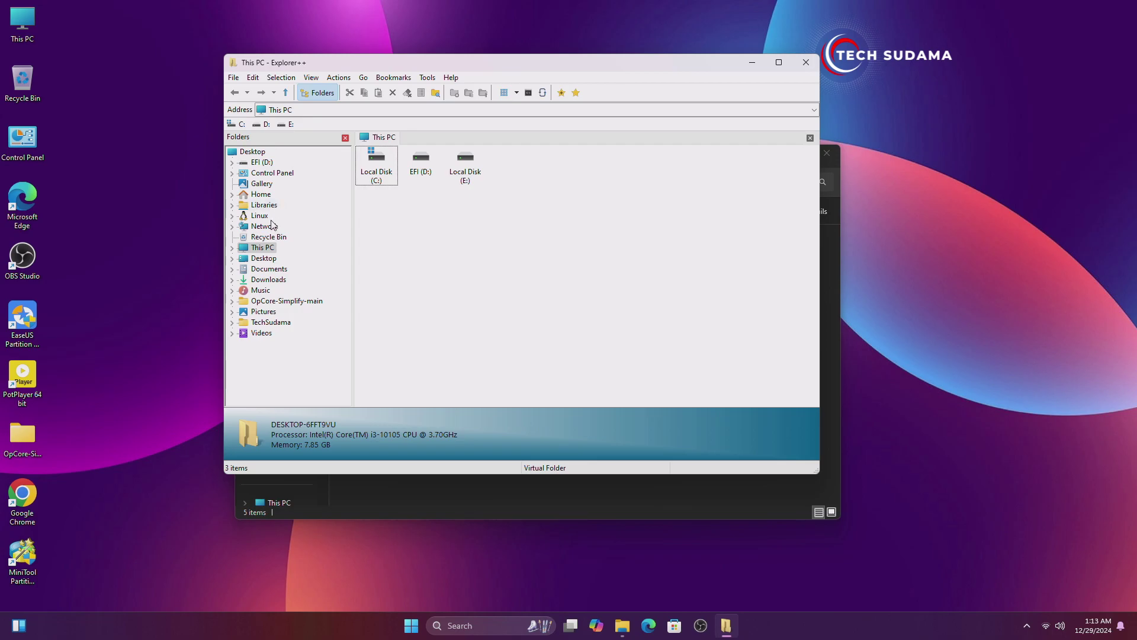
Step: Copy the EFI folder from the Downloads folder
click(266, 282)
click(377, 162)
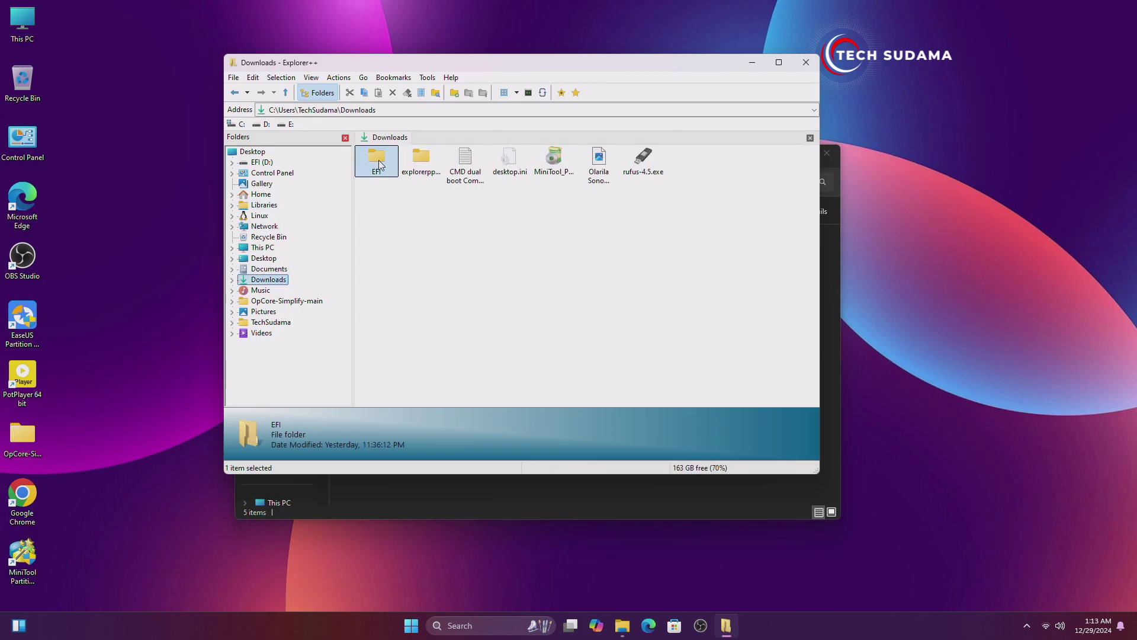
right_click(378, 160)
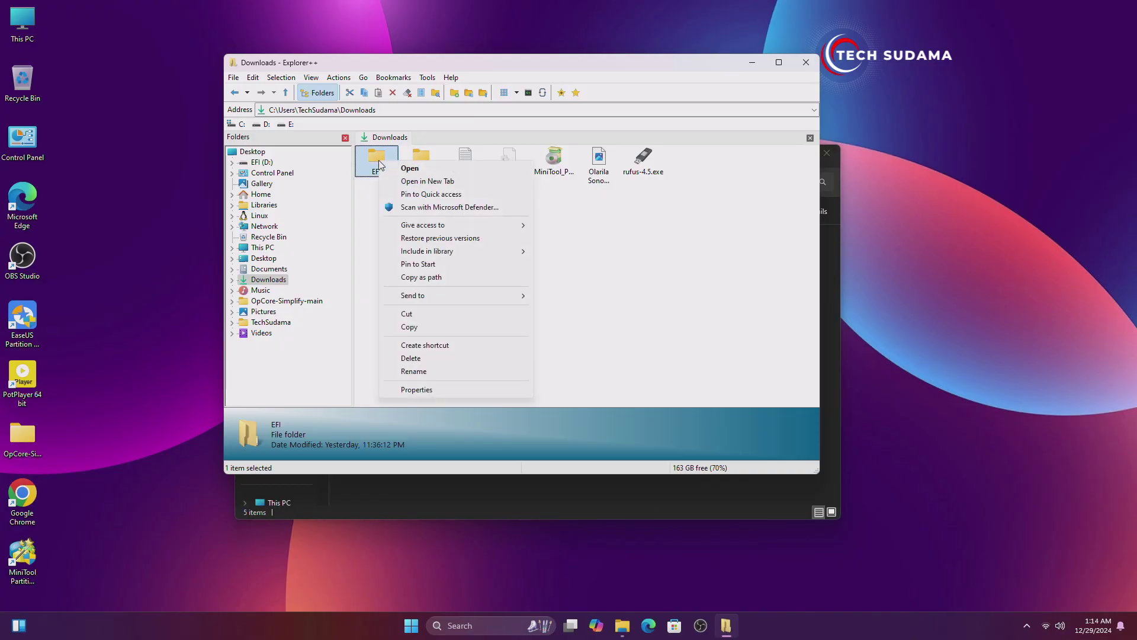
click(409, 327)
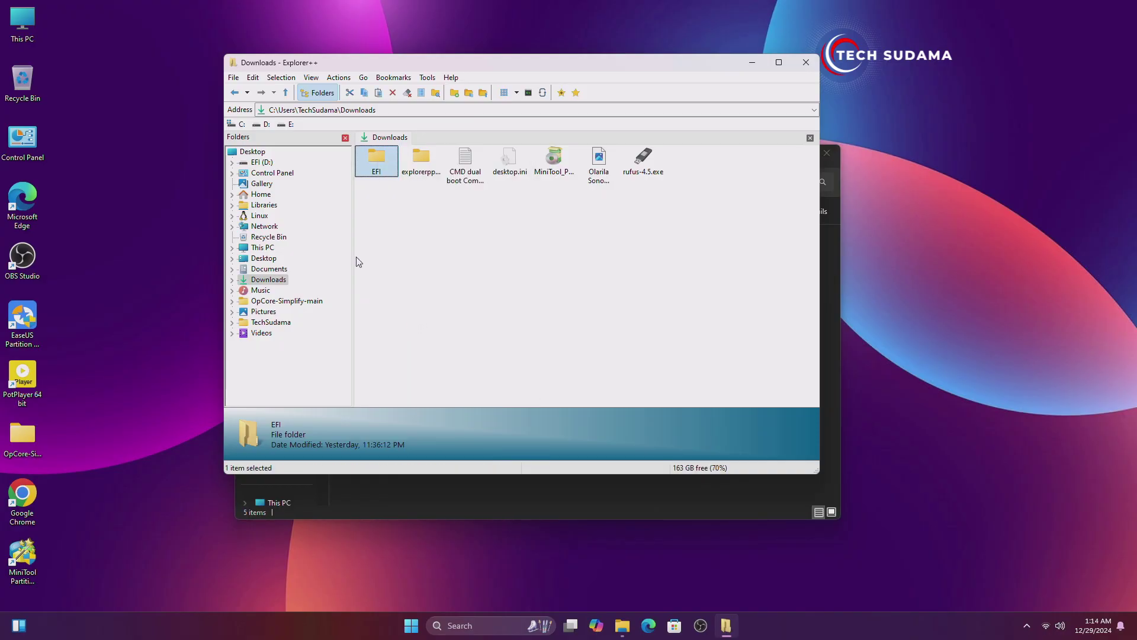
Step: Paste the EFI folder onto EFI (D:), replacing the same-named files
click(262, 247)
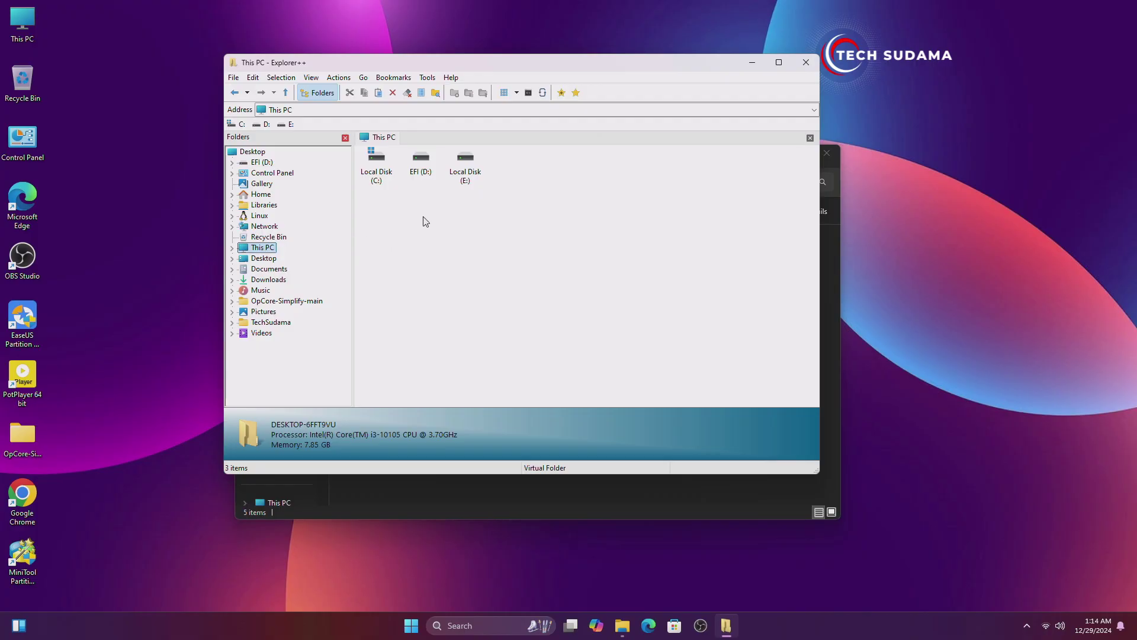
double_click(419, 159)
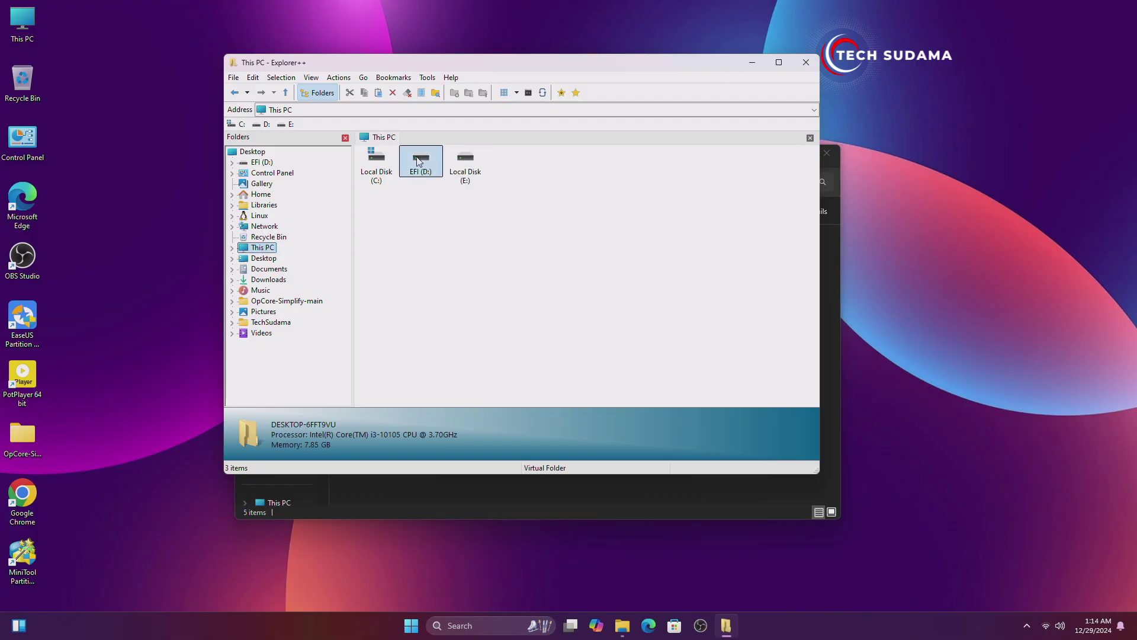
right_click(416, 249)
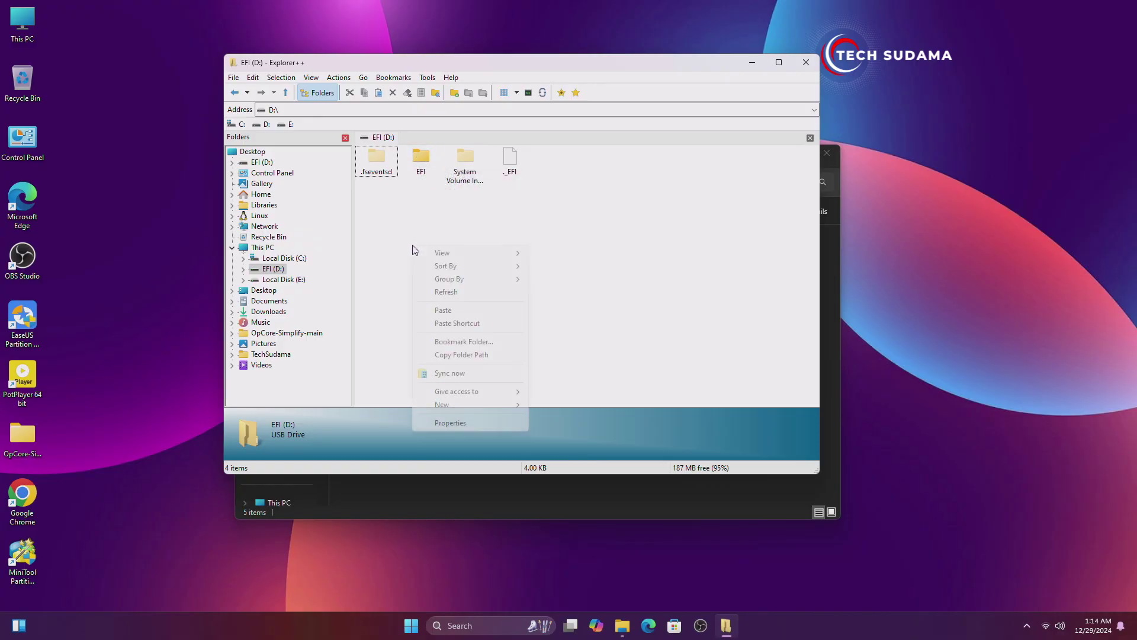
click(447, 312)
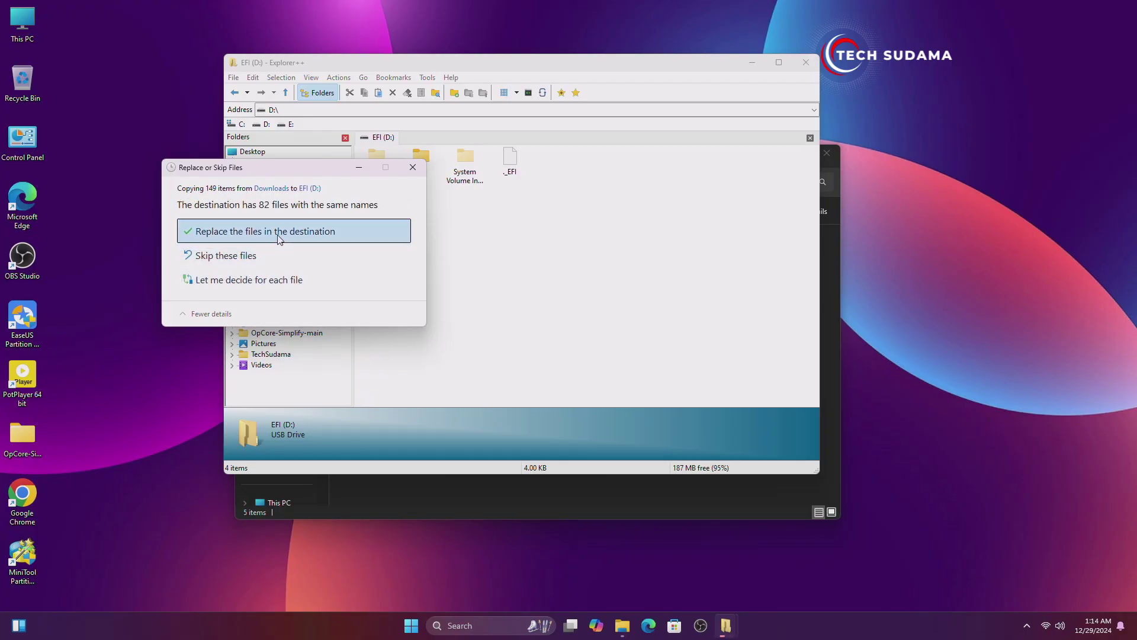
click(279, 237)
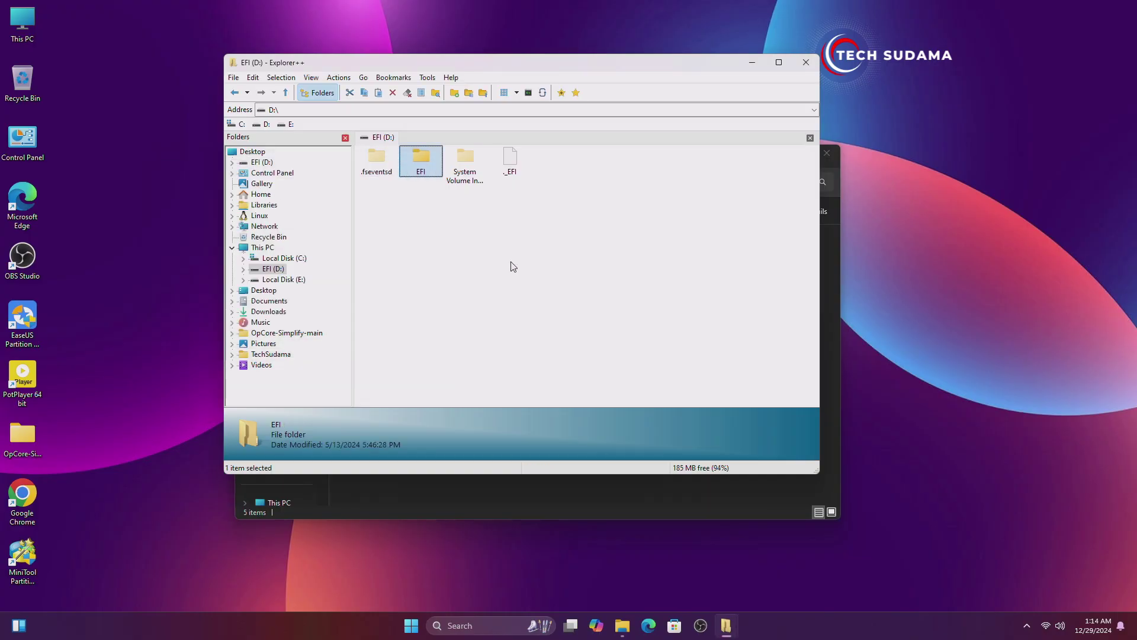
Step: Close Explorer++ and the Downloads File Explorer window
click(805, 62)
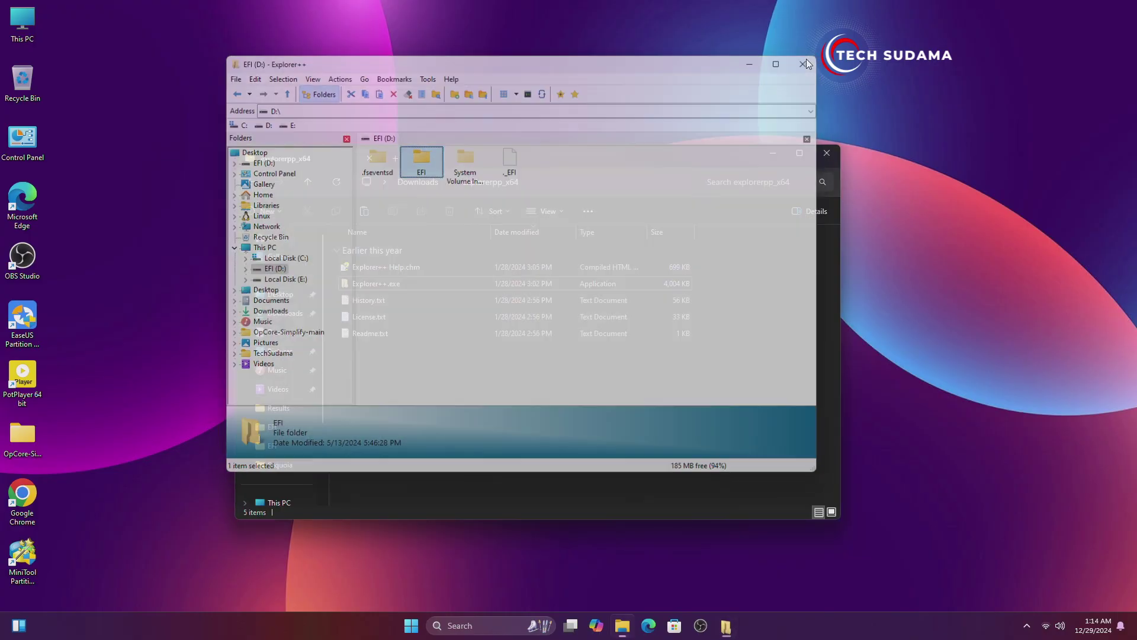
click(253, 181)
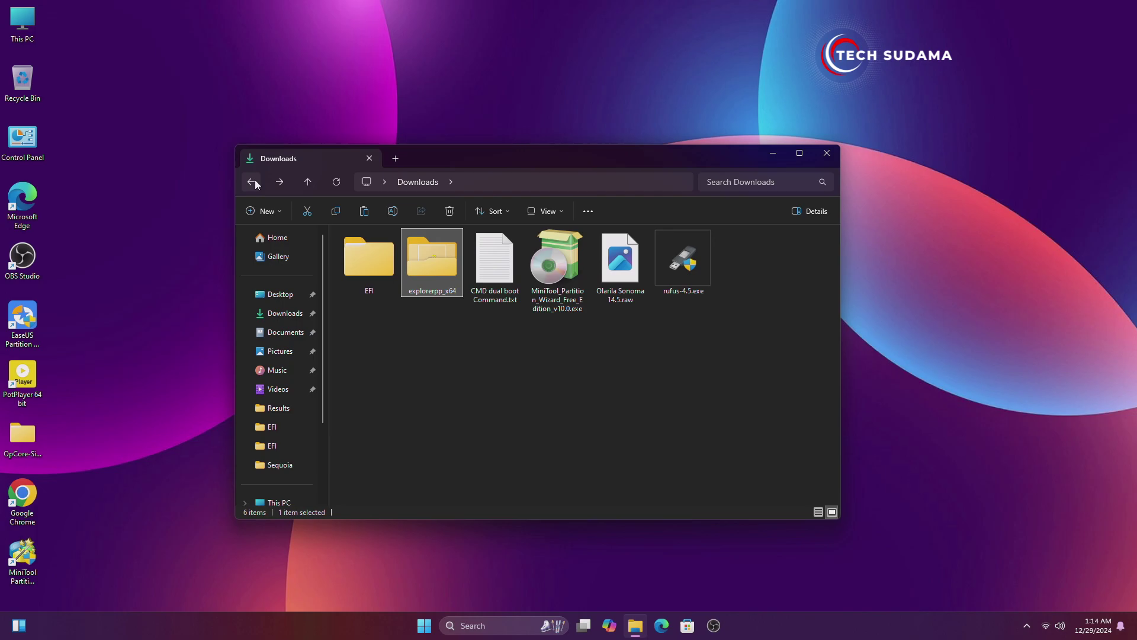
click(827, 152)
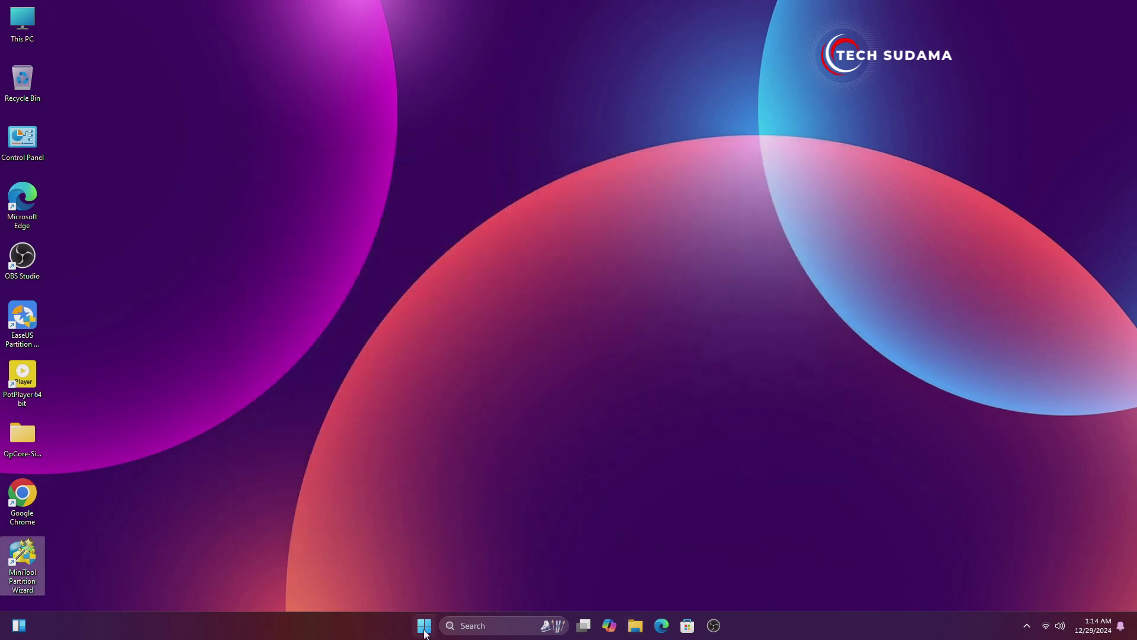
Step: Open Disk Management from the Win+X menu and centre its window
right_click(423, 626)
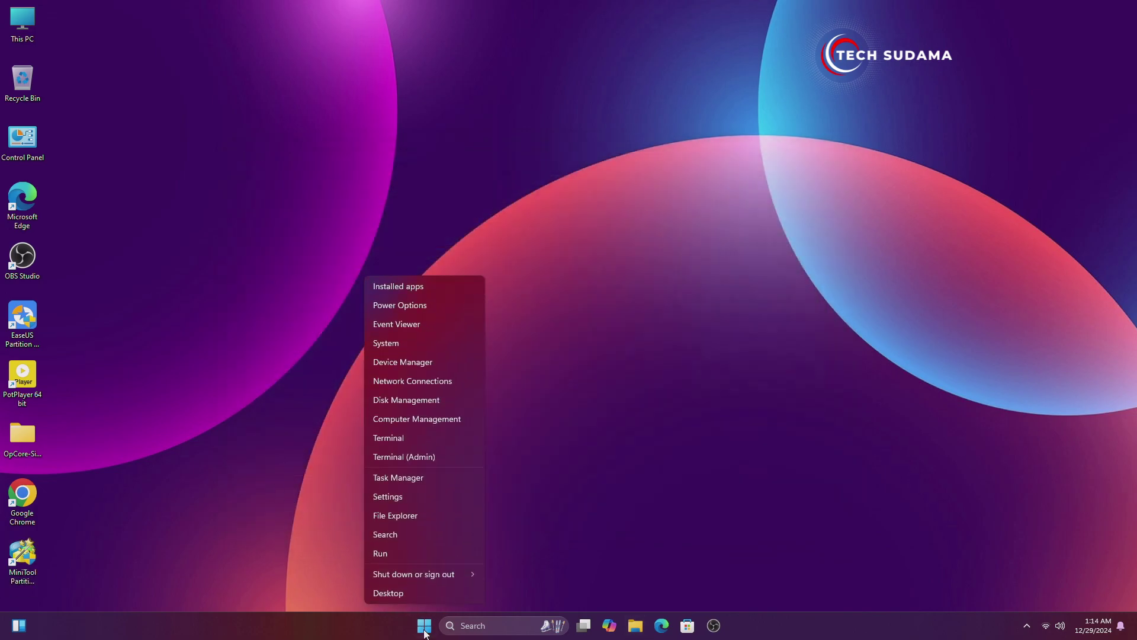
click(414, 403)
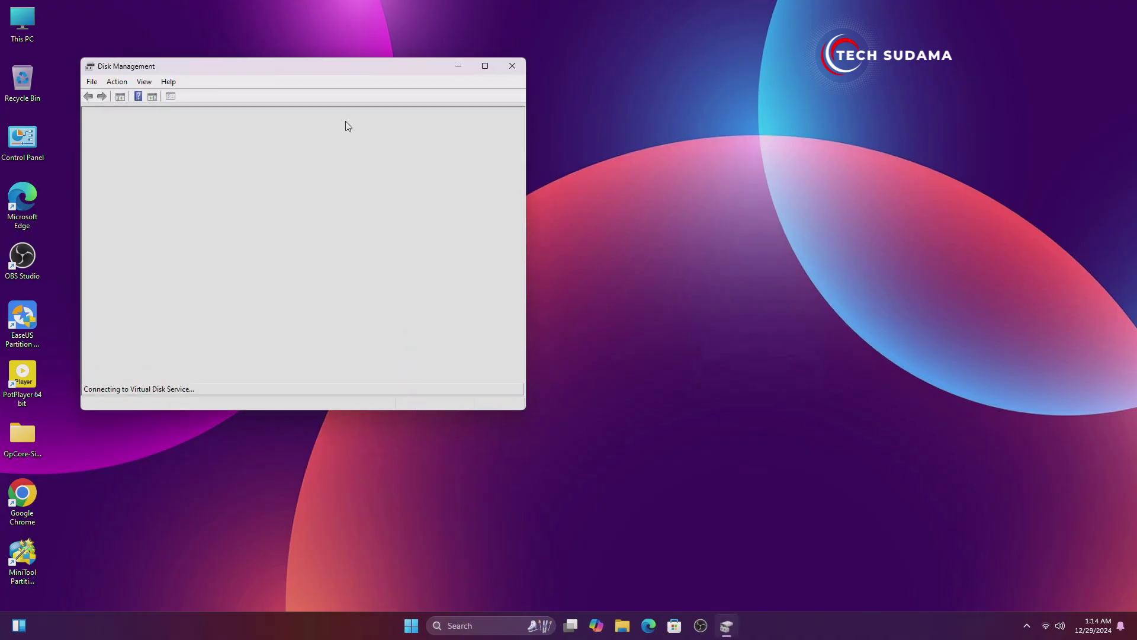
drag(340, 77, 594, 150)
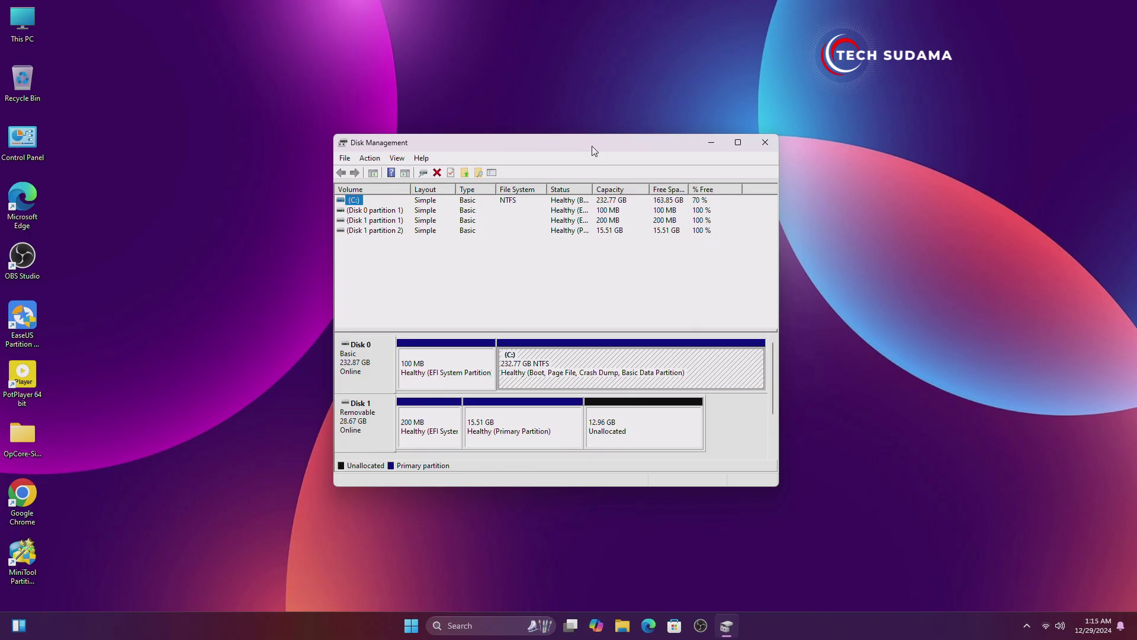
Step: Shrink the C: partition by 131072 MB
right_click(571, 369)
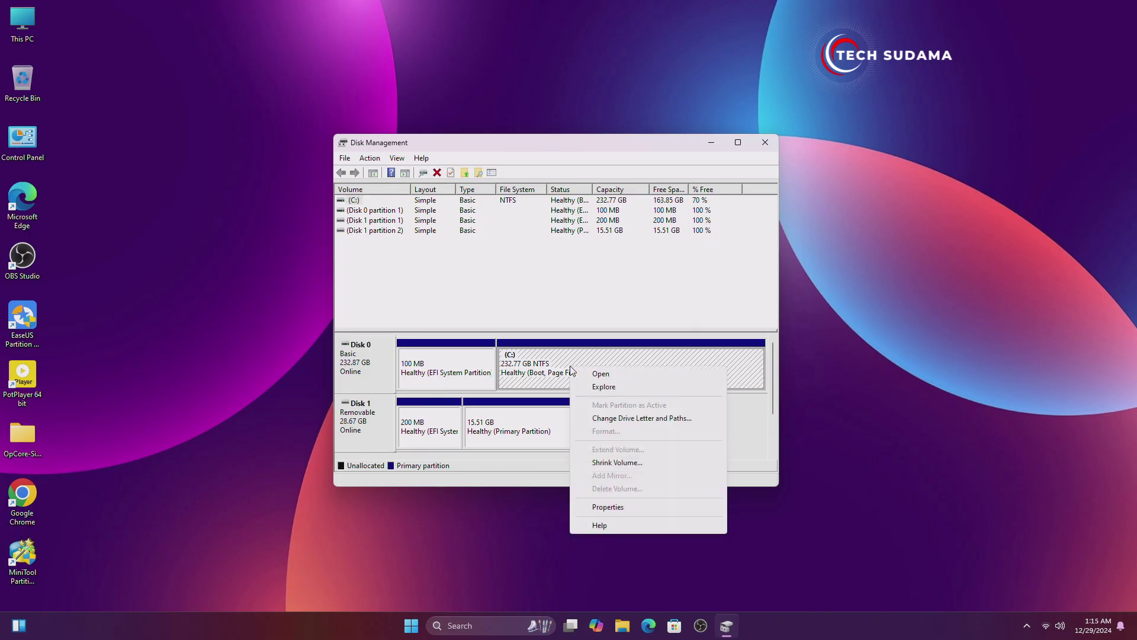
click(616, 463)
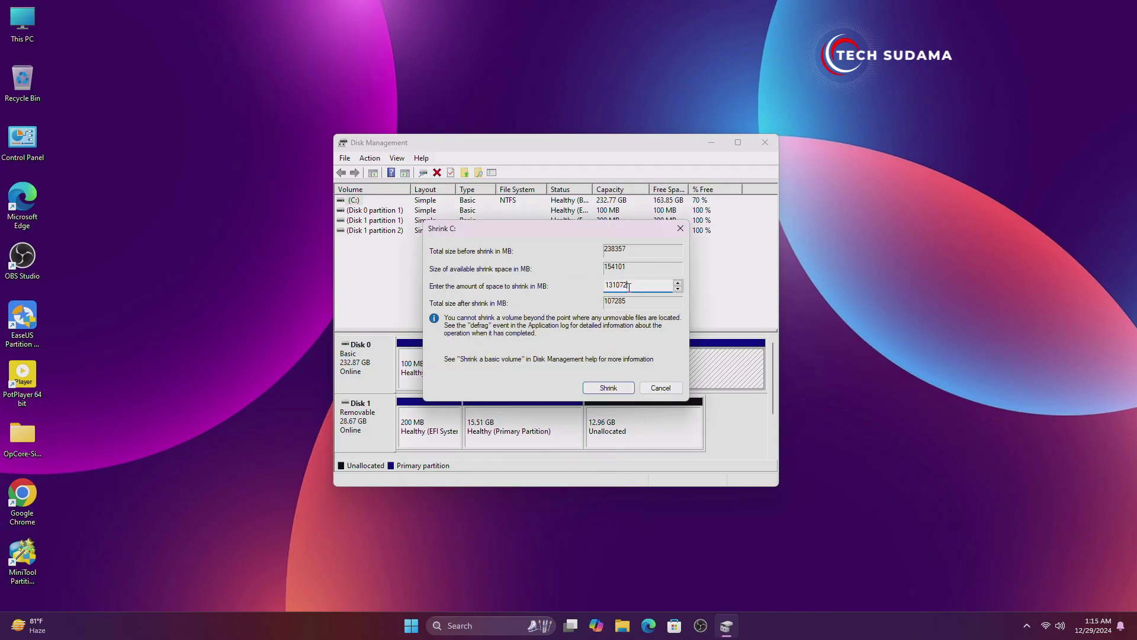
drag(629, 286, 597, 288)
click(610, 387)
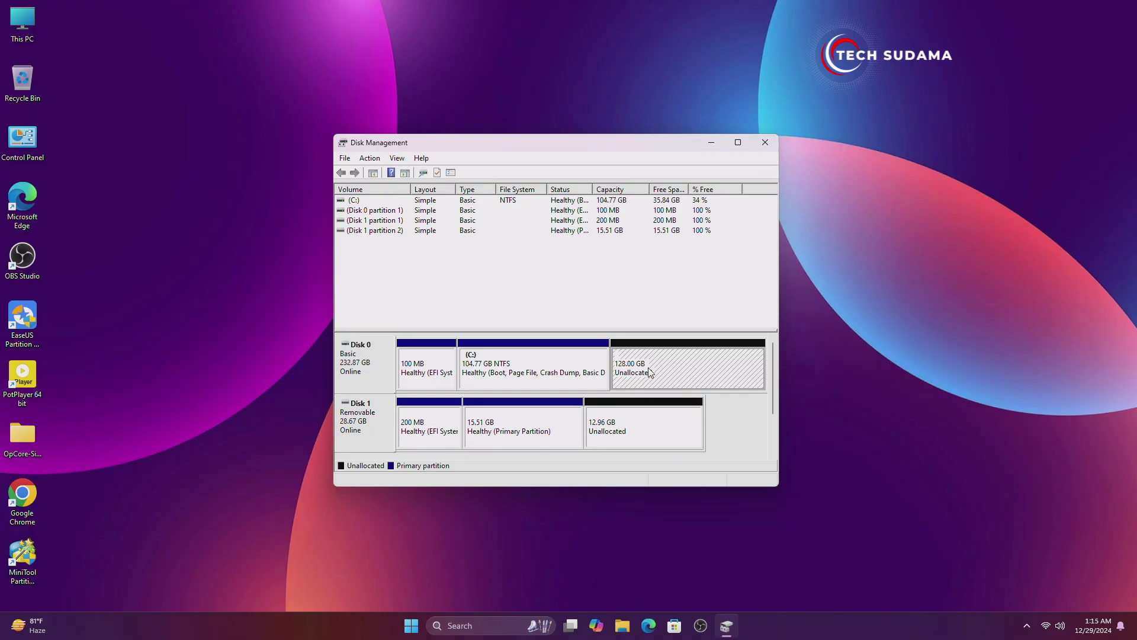
Step: Create a full-size NTFS volume F: labelled macOS from the unallocated space, then close Disk Management
right_click(646, 363)
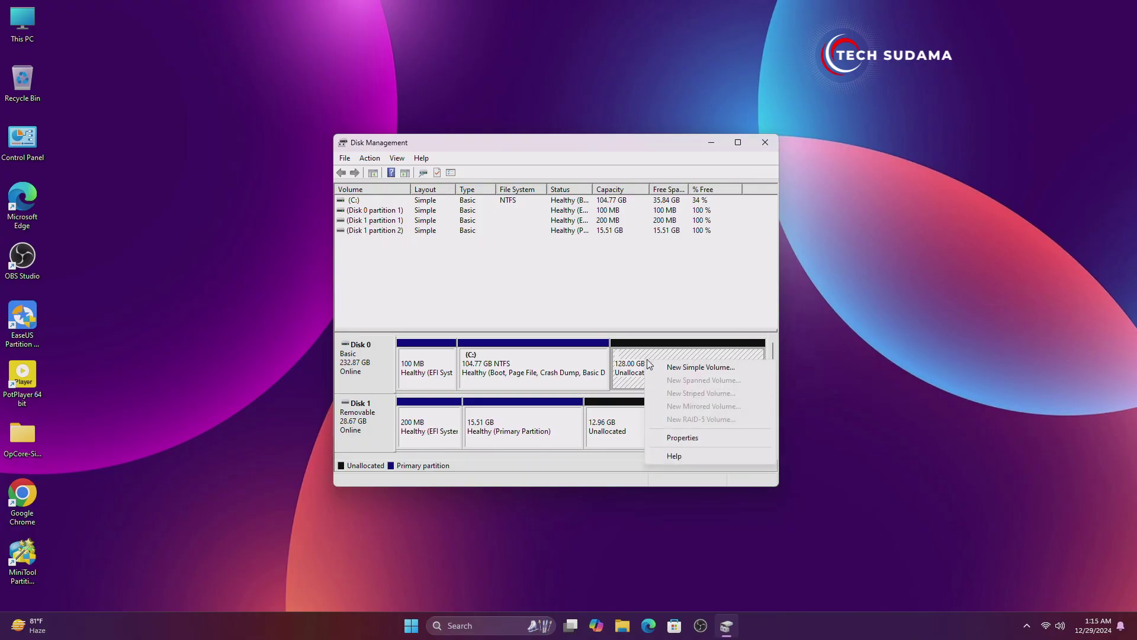
click(672, 368)
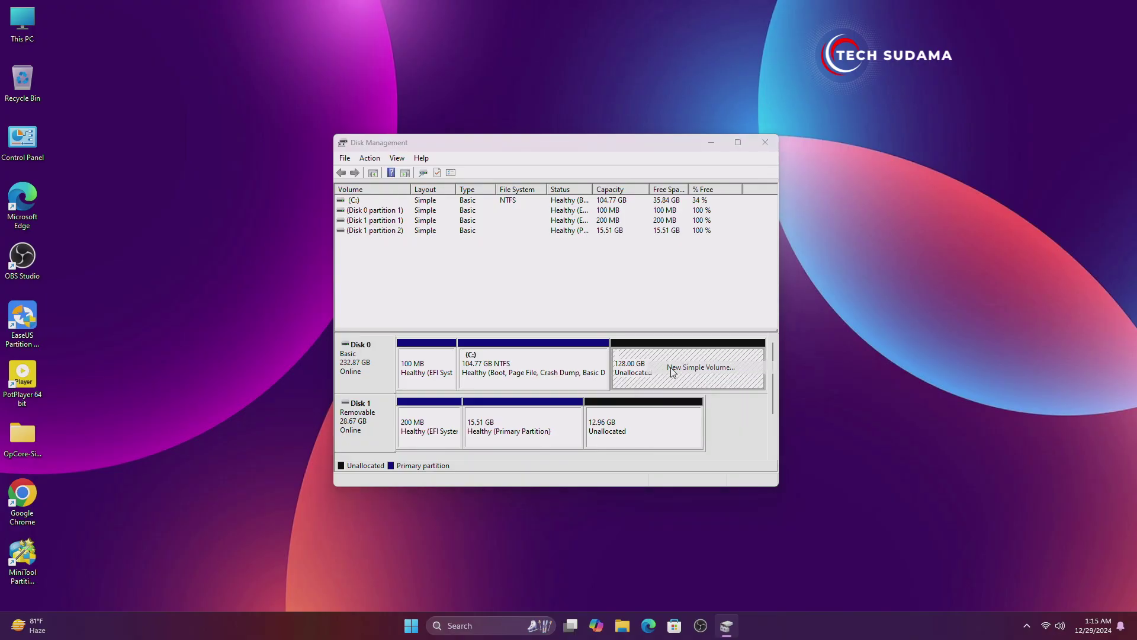
click(572, 414)
click(570, 414)
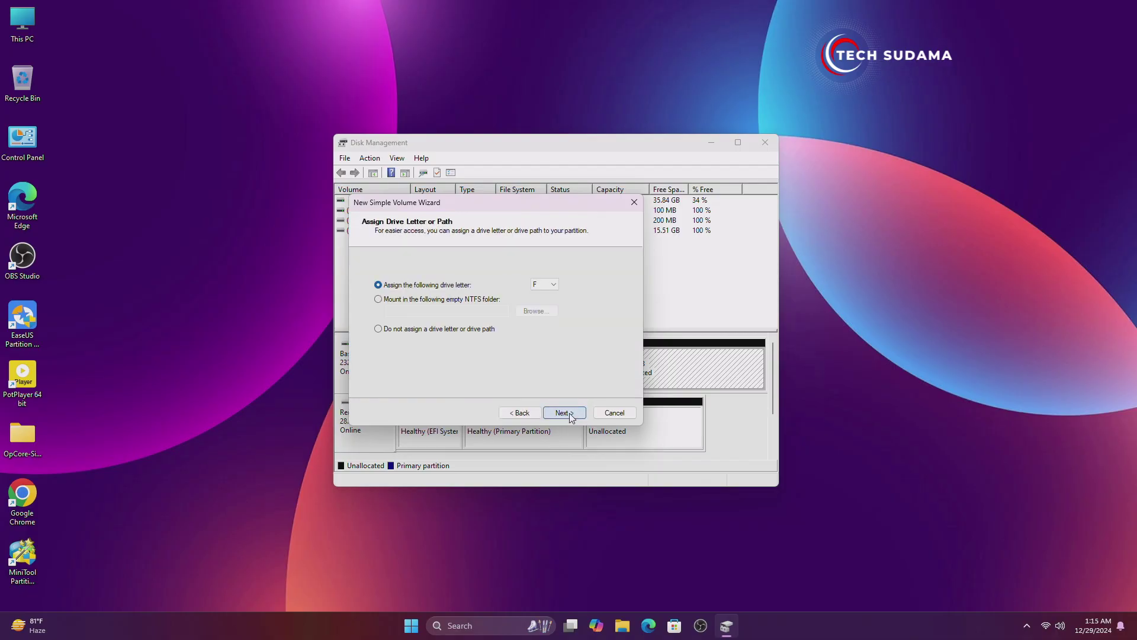
click(570, 413)
text(macOS)
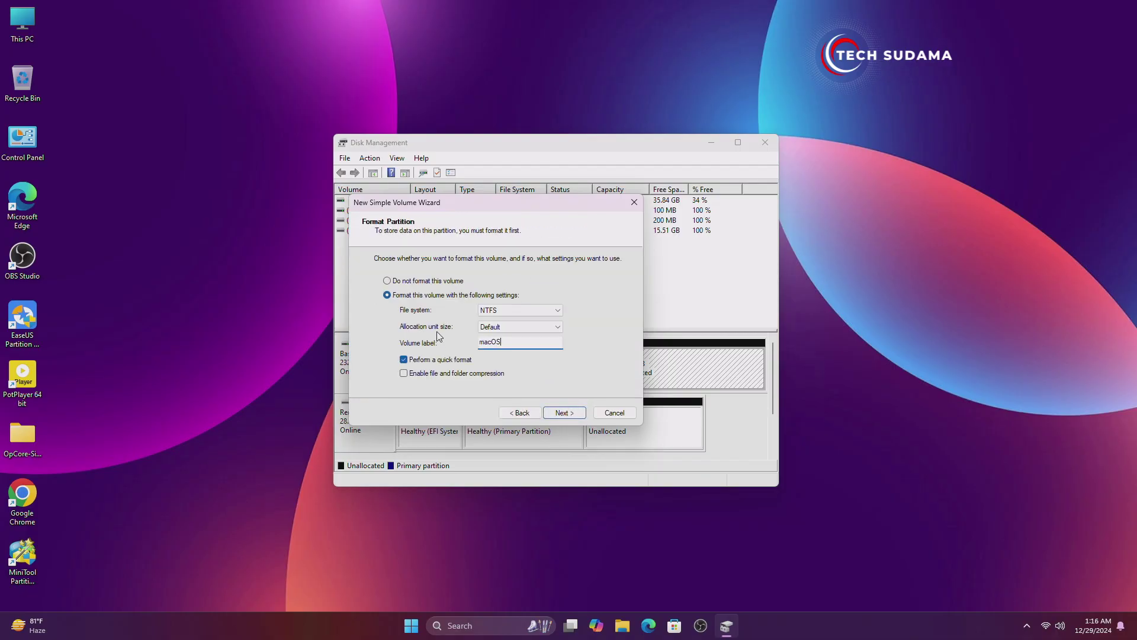
click(569, 414)
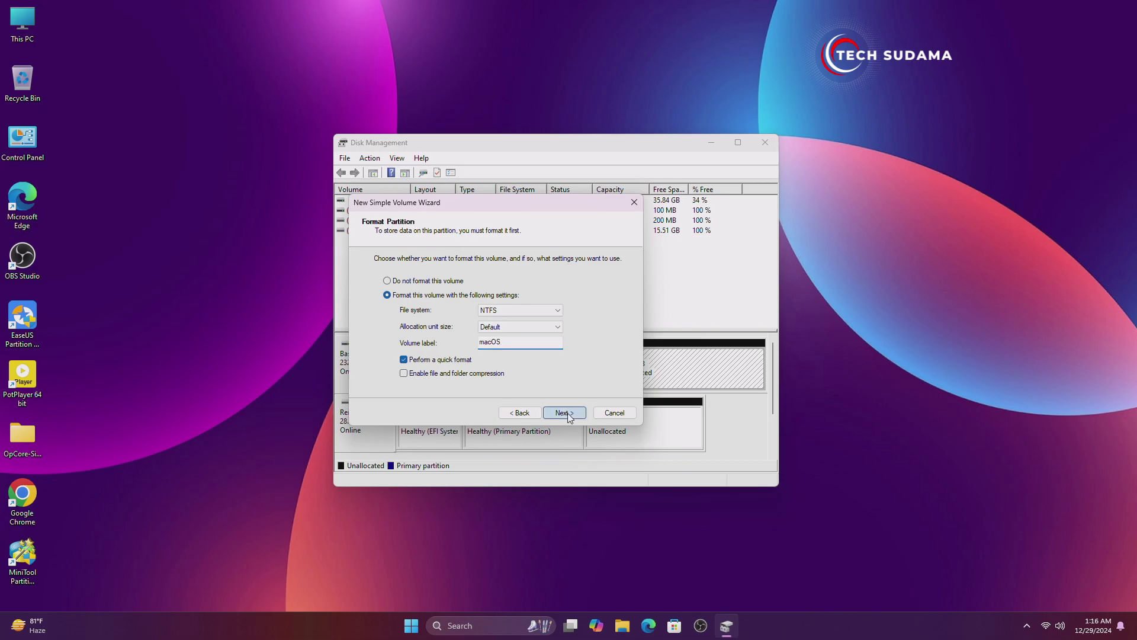
click(567, 413)
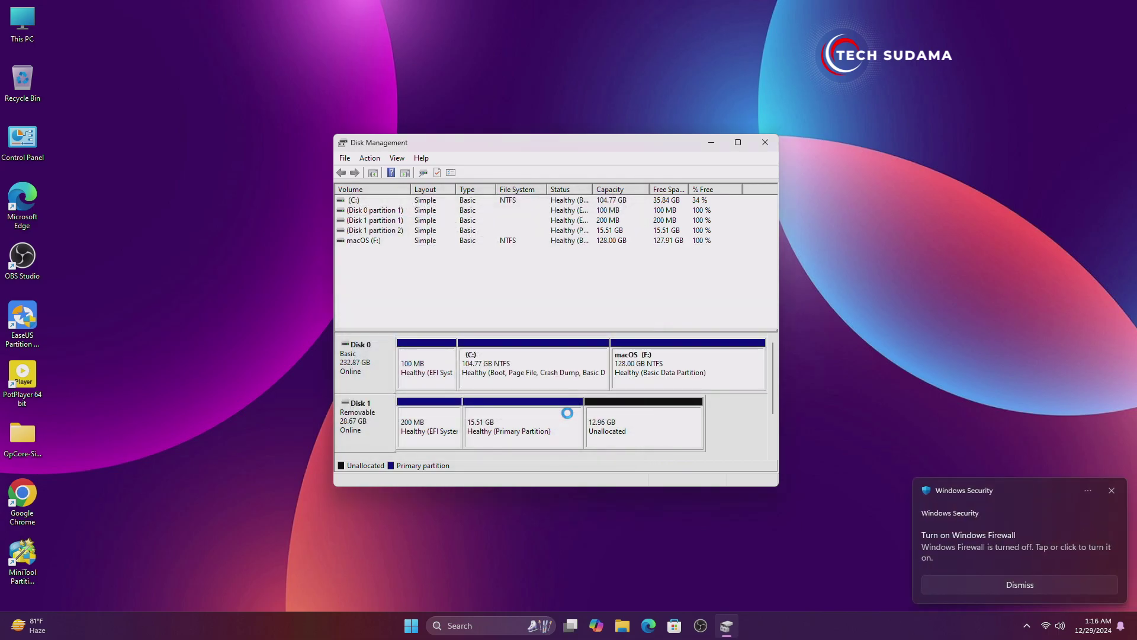
click(765, 142)
Step: Restart Windows from the Start menu's power options
click(432, 626)
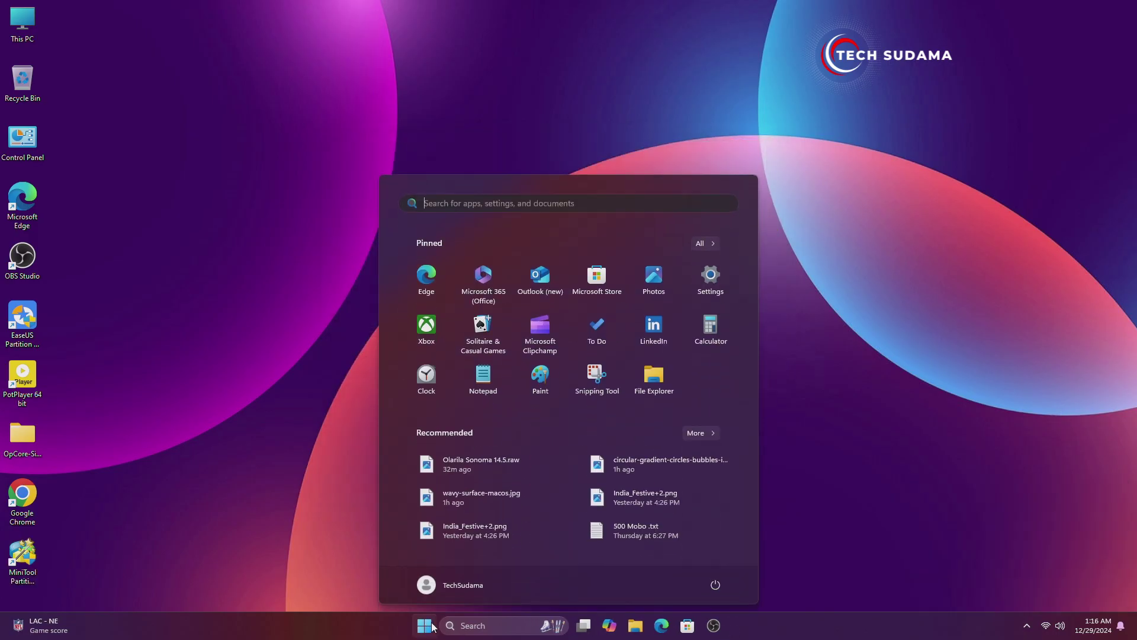
click(715, 584)
click(714, 562)
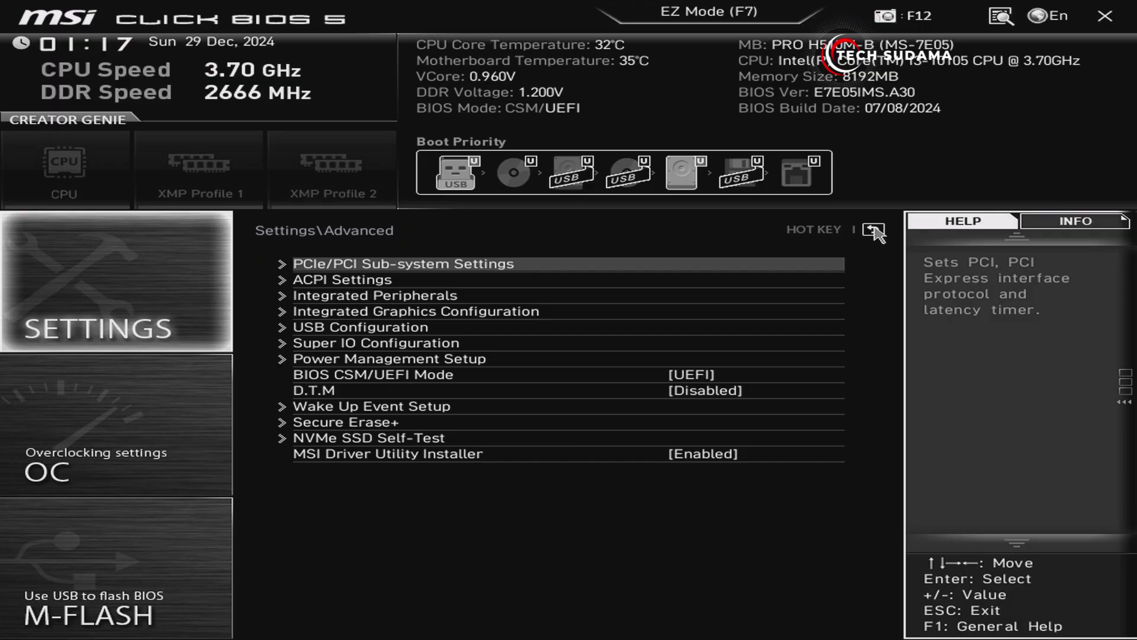
Step: In MSI Click BIOS 5, choose Settings > Save & Exit > Save Changes and Reboot and confirm
click(874, 230)
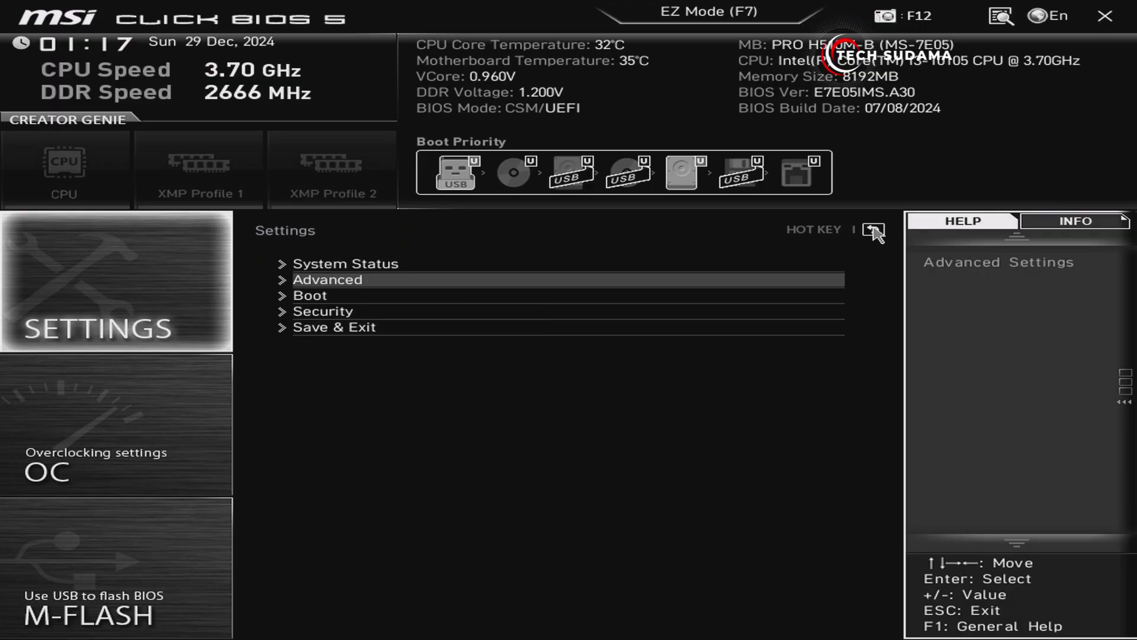
click(336, 329)
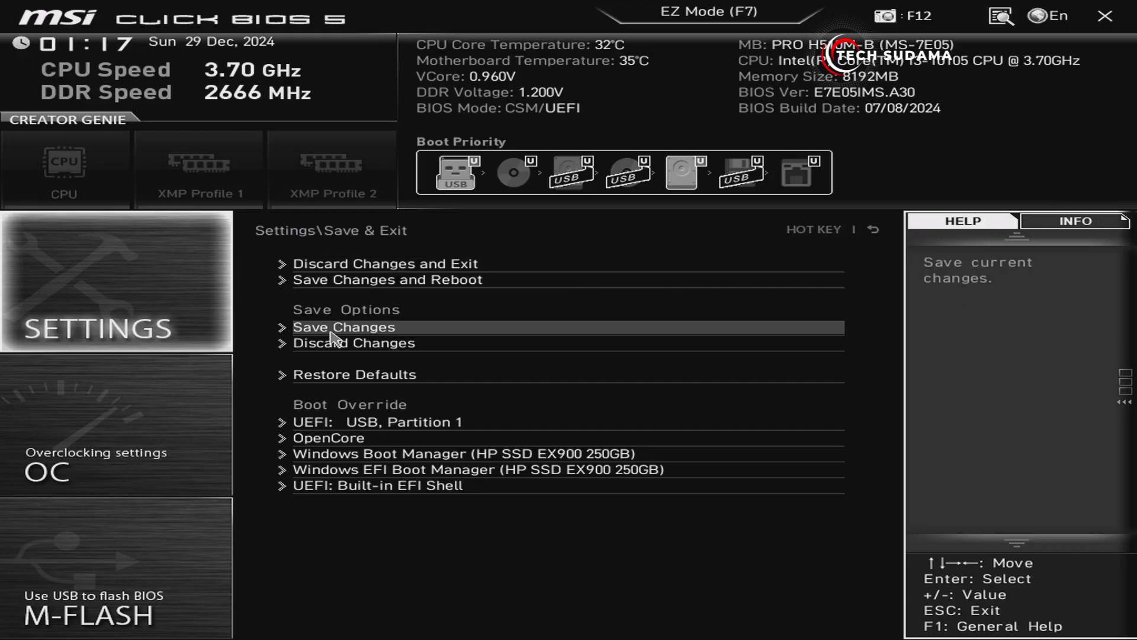
click(350, 285)
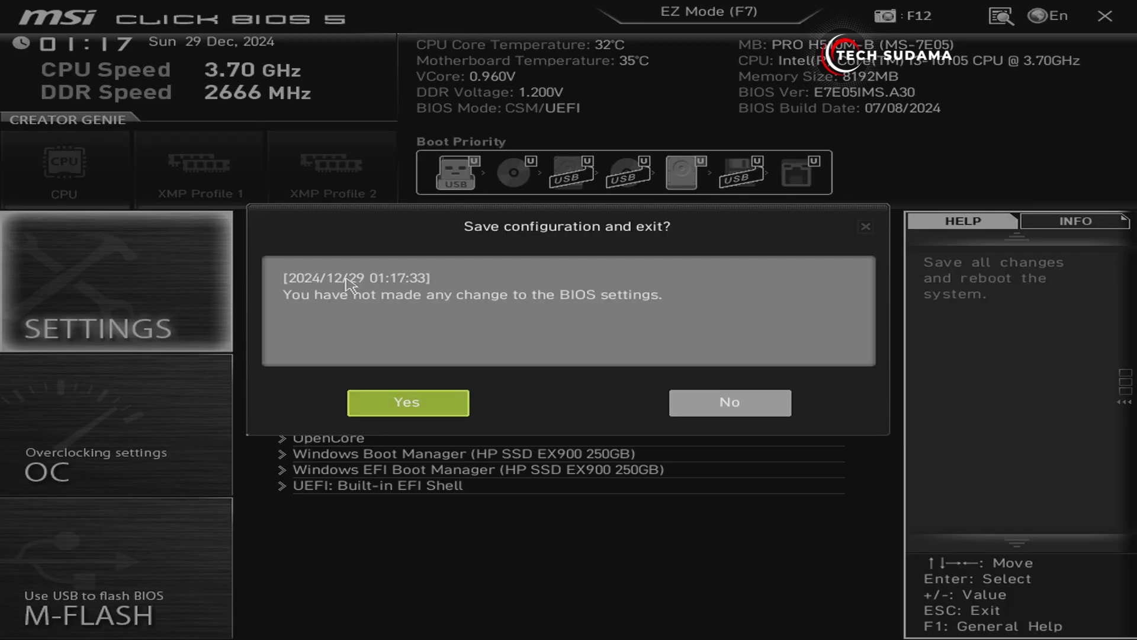
click(406, 403)
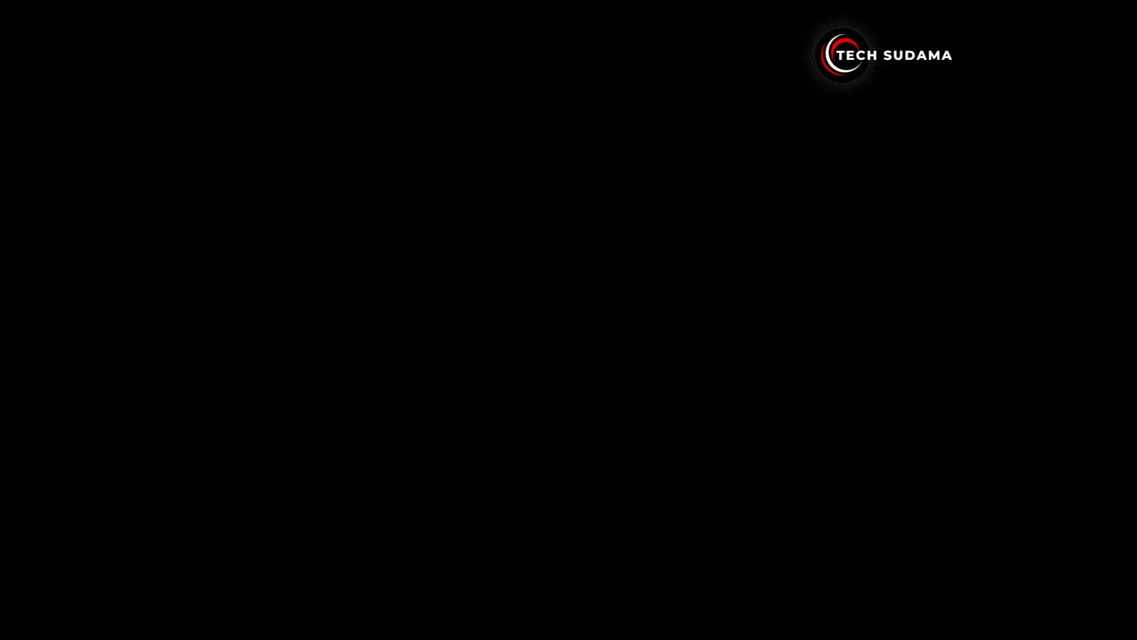
Step: Boot the USB's UEFI partition from the MSI boot menu, then start Install macOS Sonoma in OpenCore
key(F11)
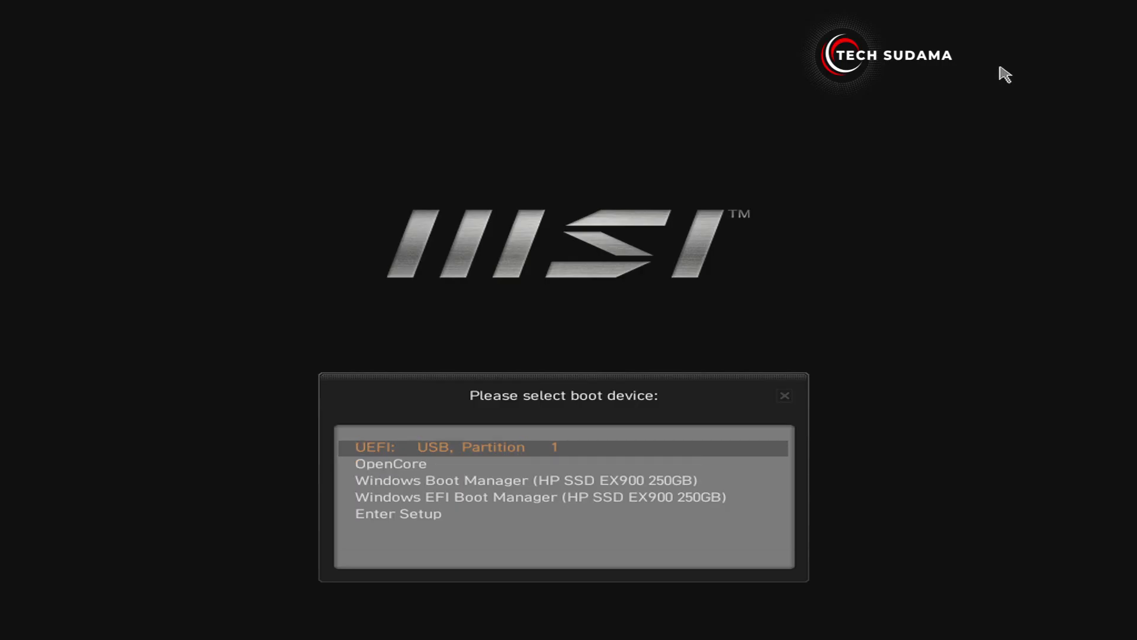
key(Return)
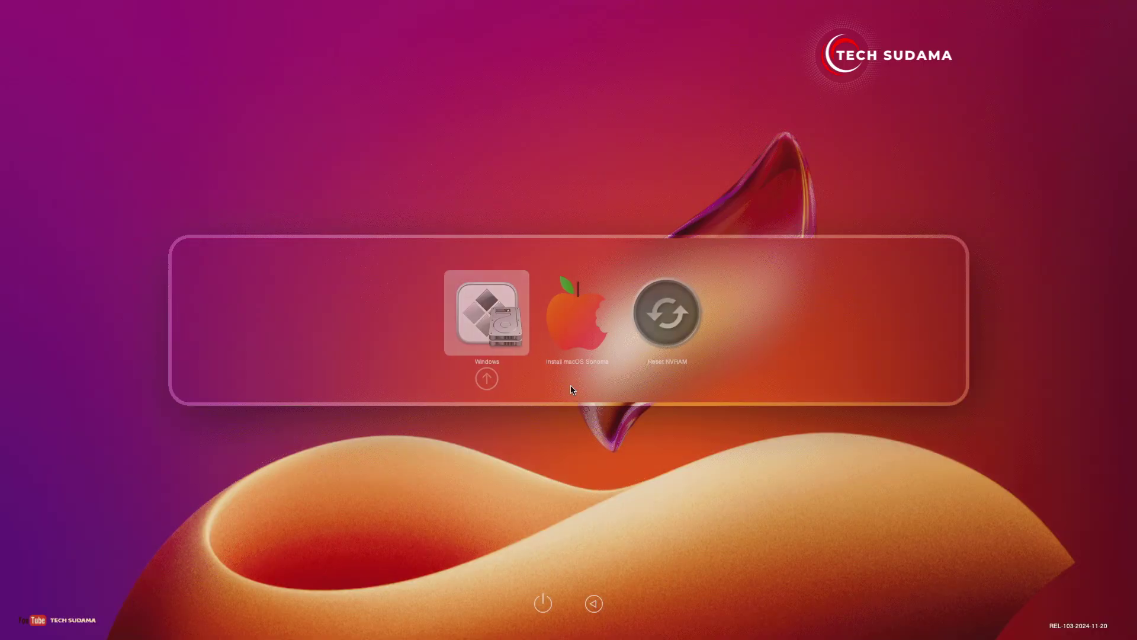
key(Right)
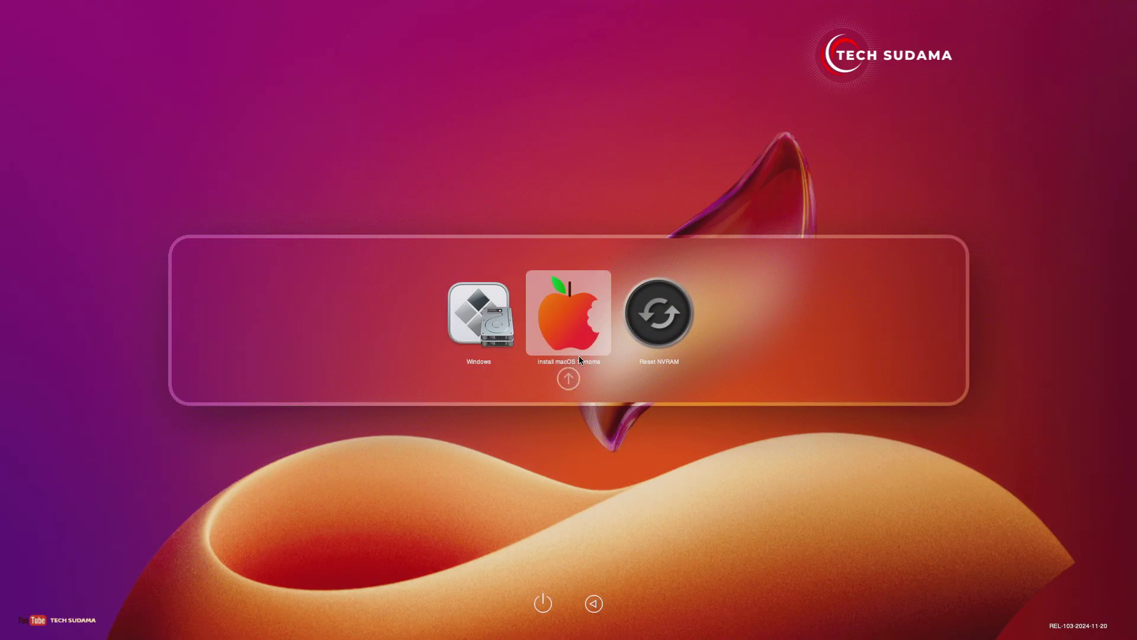
key(Return)
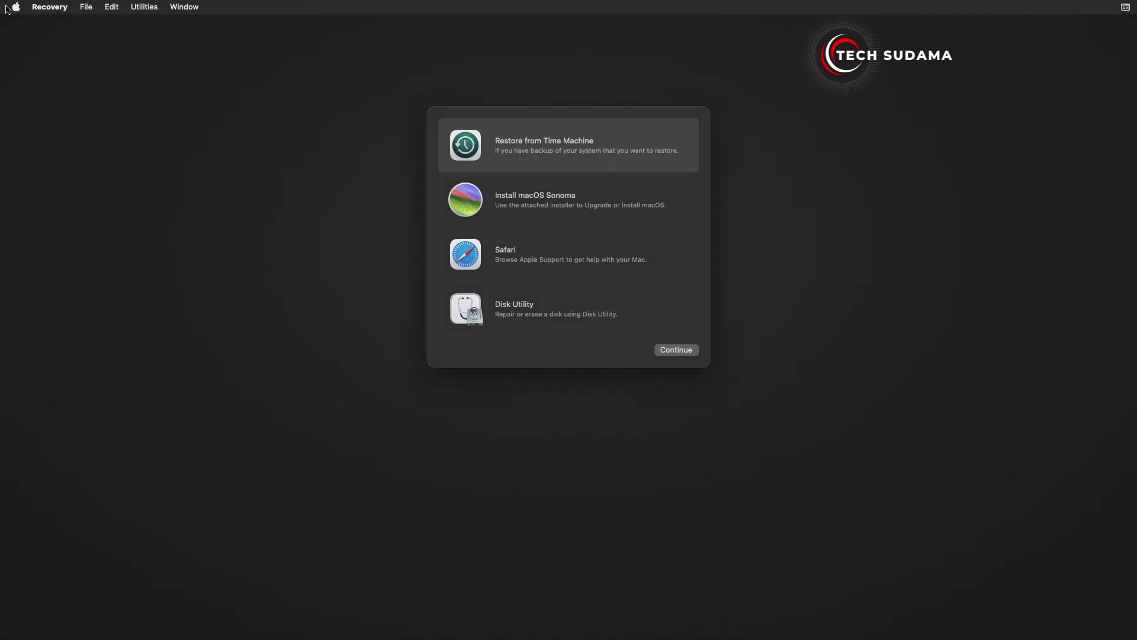
Step: Launch Disk Utility from Recovery and set the sidebar to show all devices
key(Down)
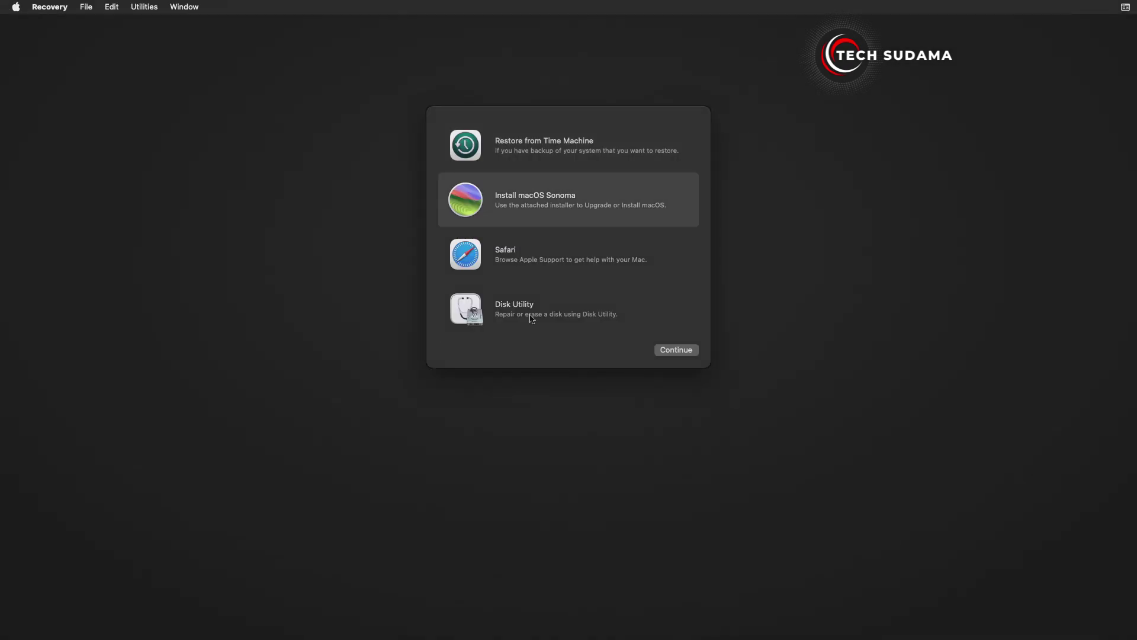
click(531, 319)
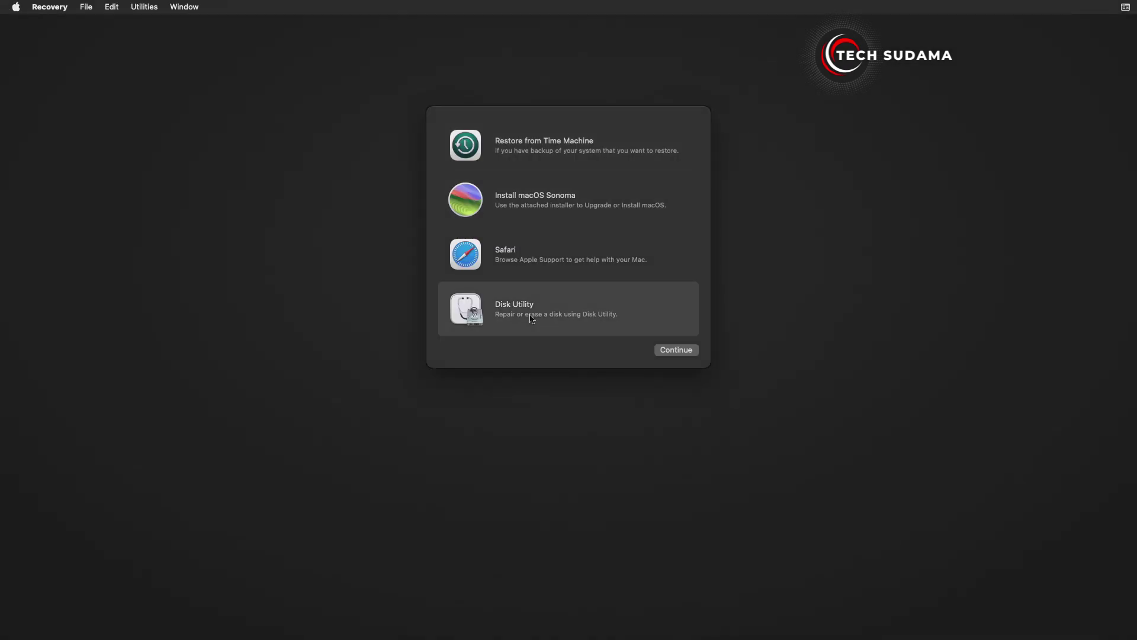
click(668, 353)
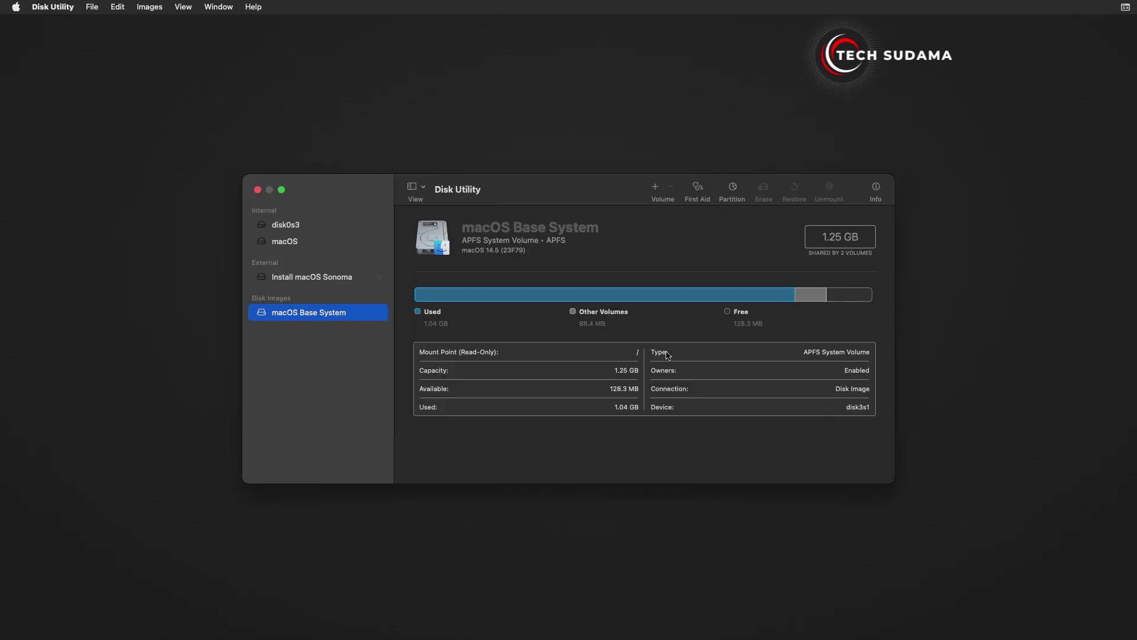
click(427, 191)
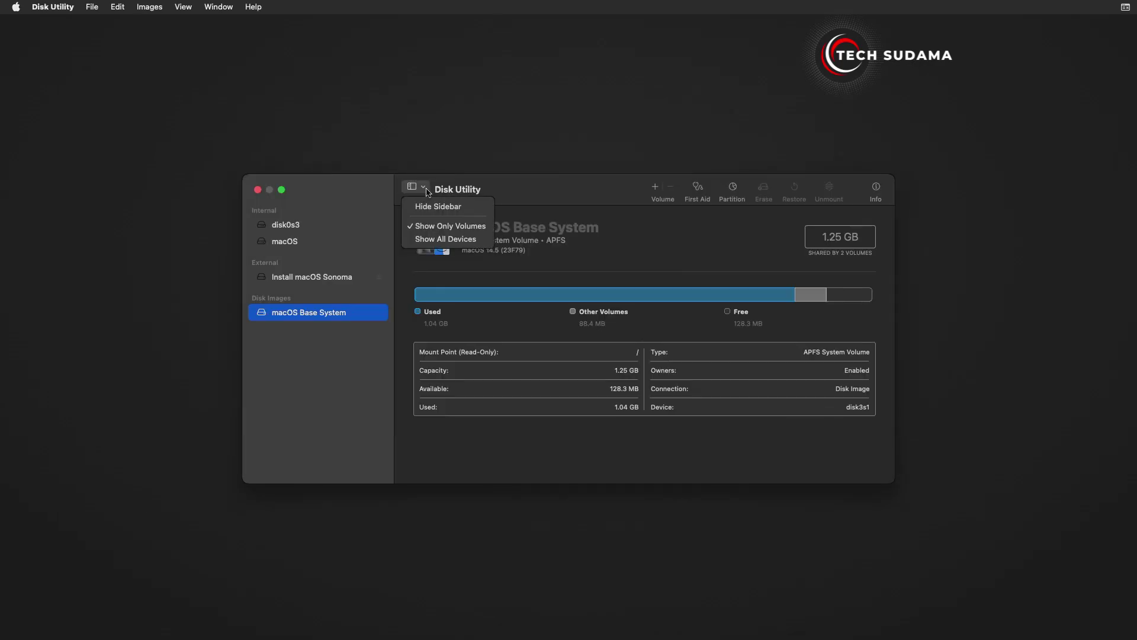
click(444, 240)
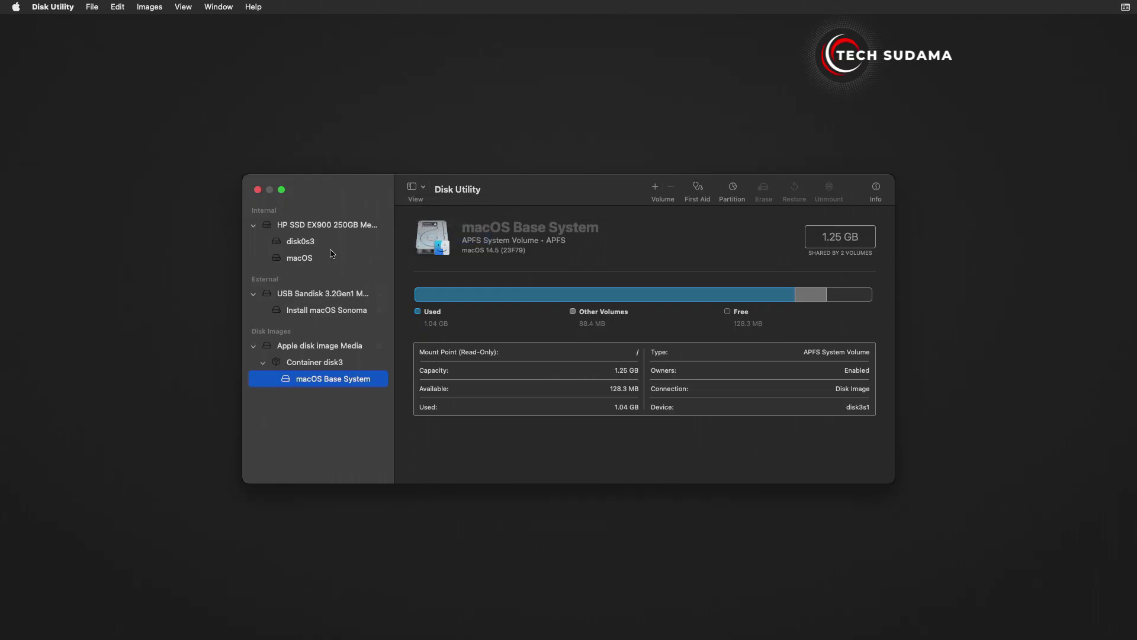
Step: Erase the 137.44 GB macOS volume as APFS, keeping its name, then quit Disk Utility
click(300, 258)
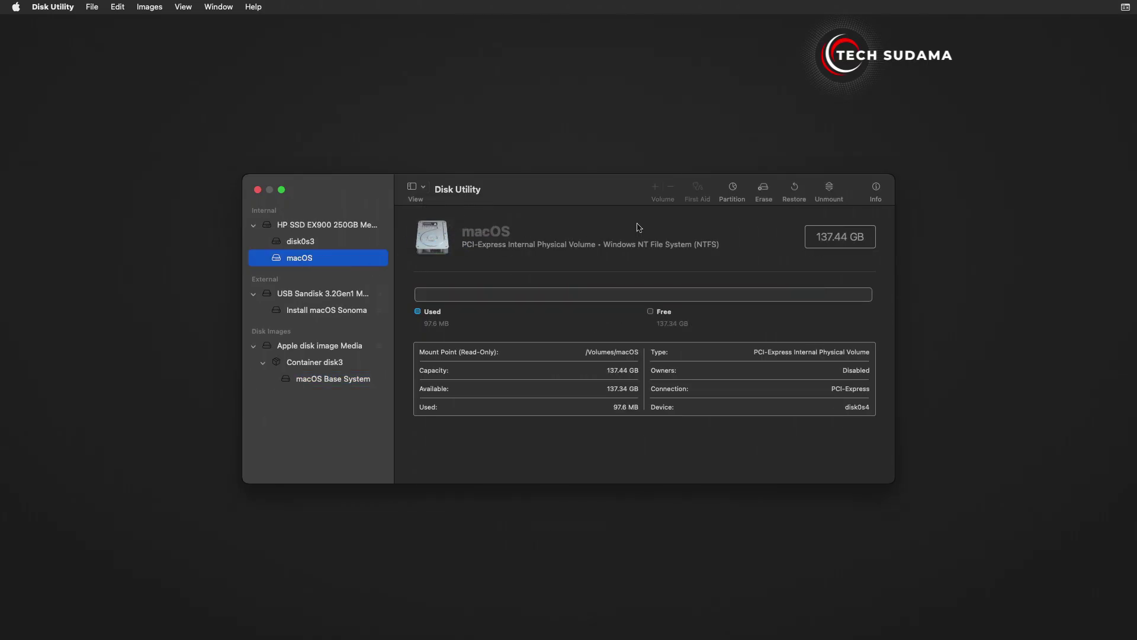
click(763, 190)
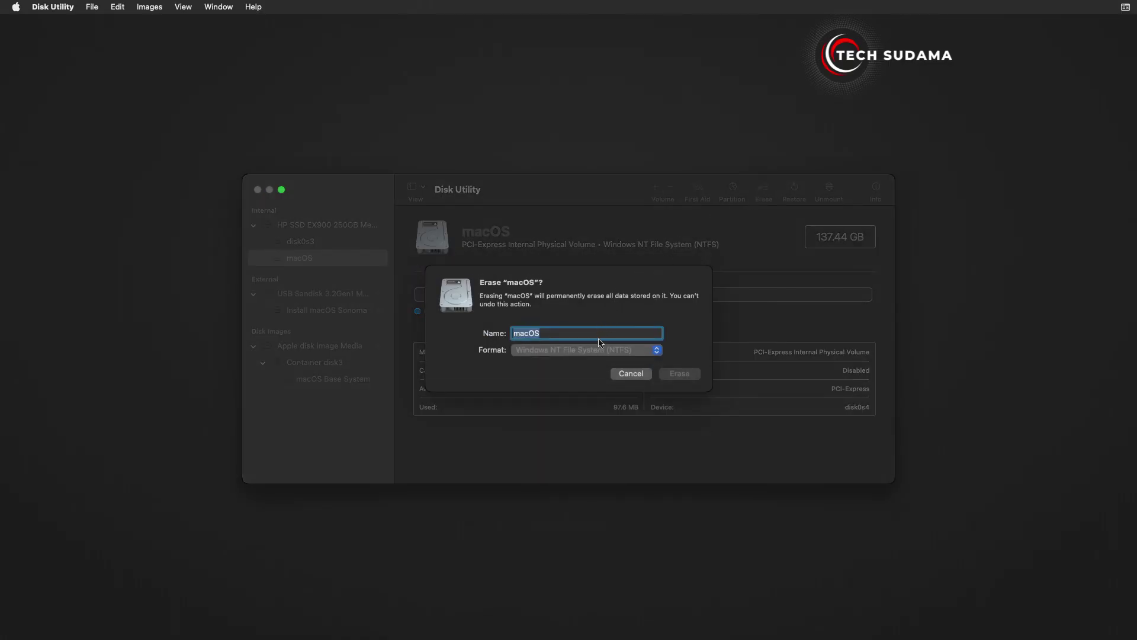
click(596, 351)
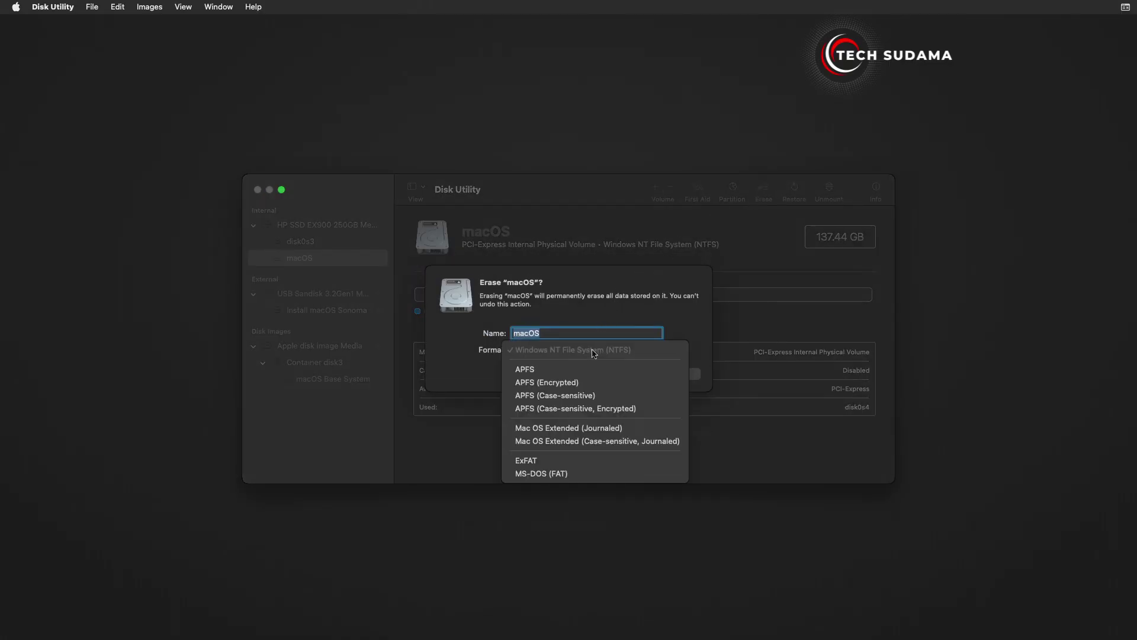
click(540, 370)
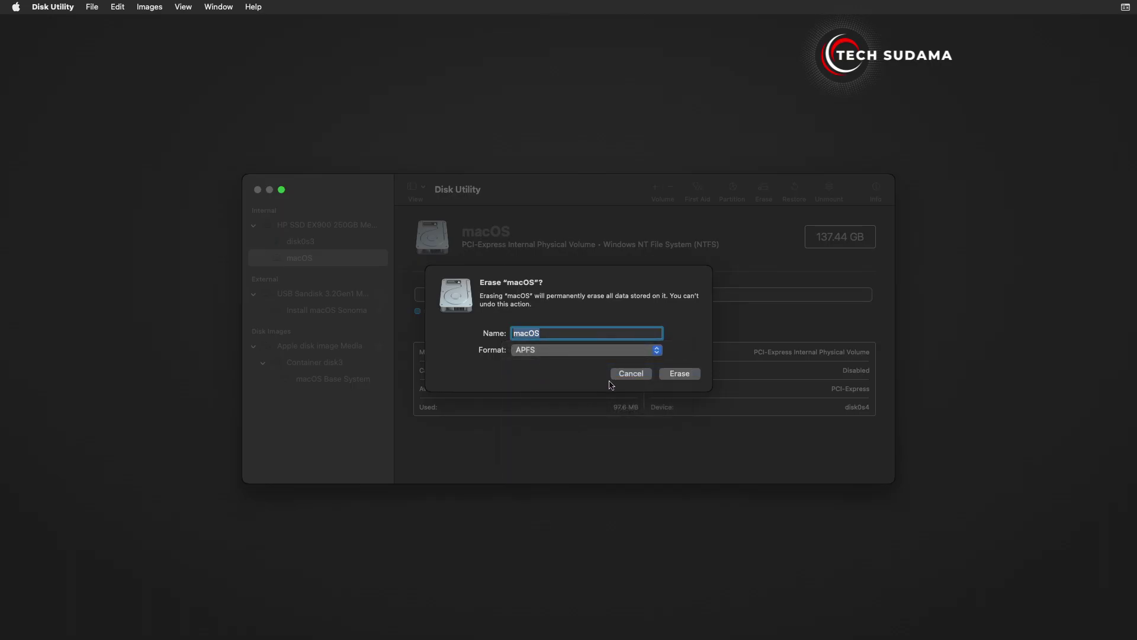
click(680, 375)
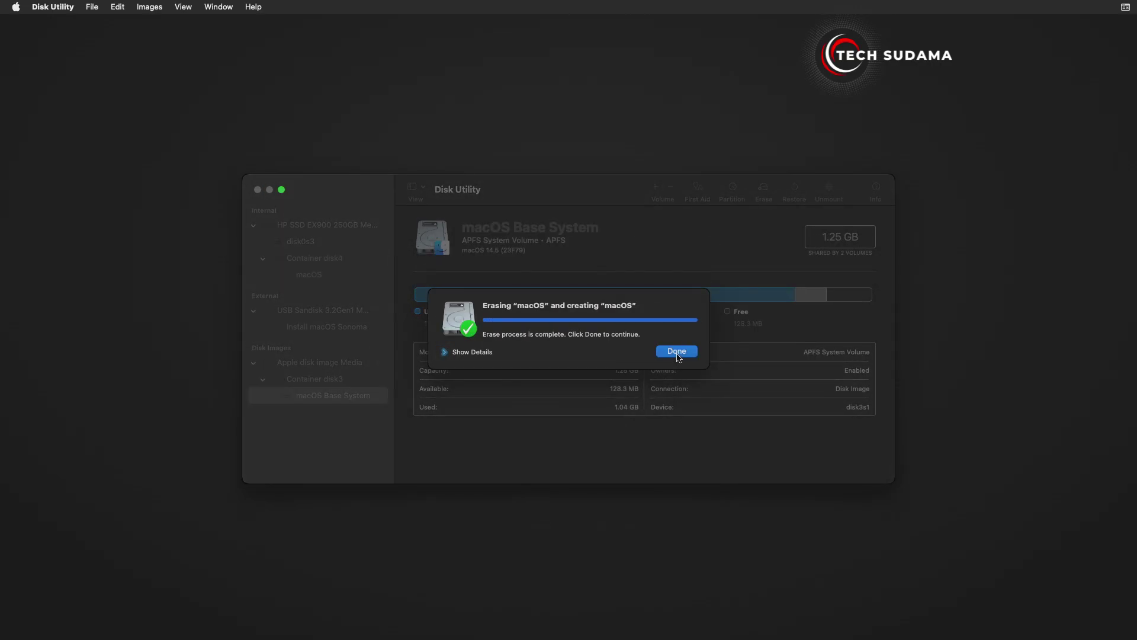
click(677, 353)
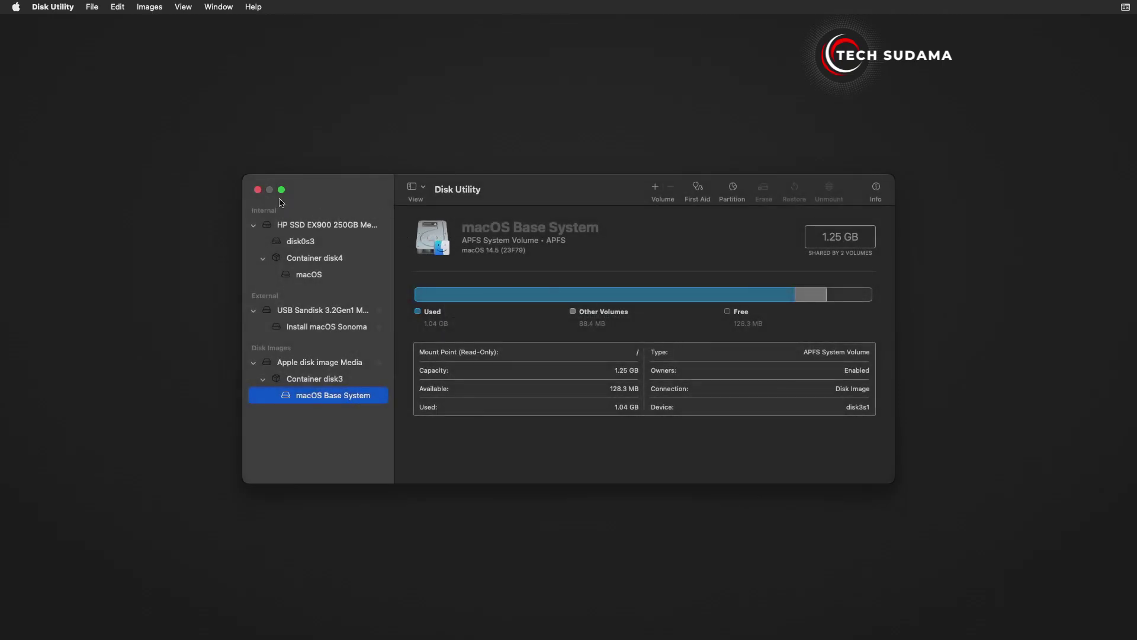
click(258, 191)
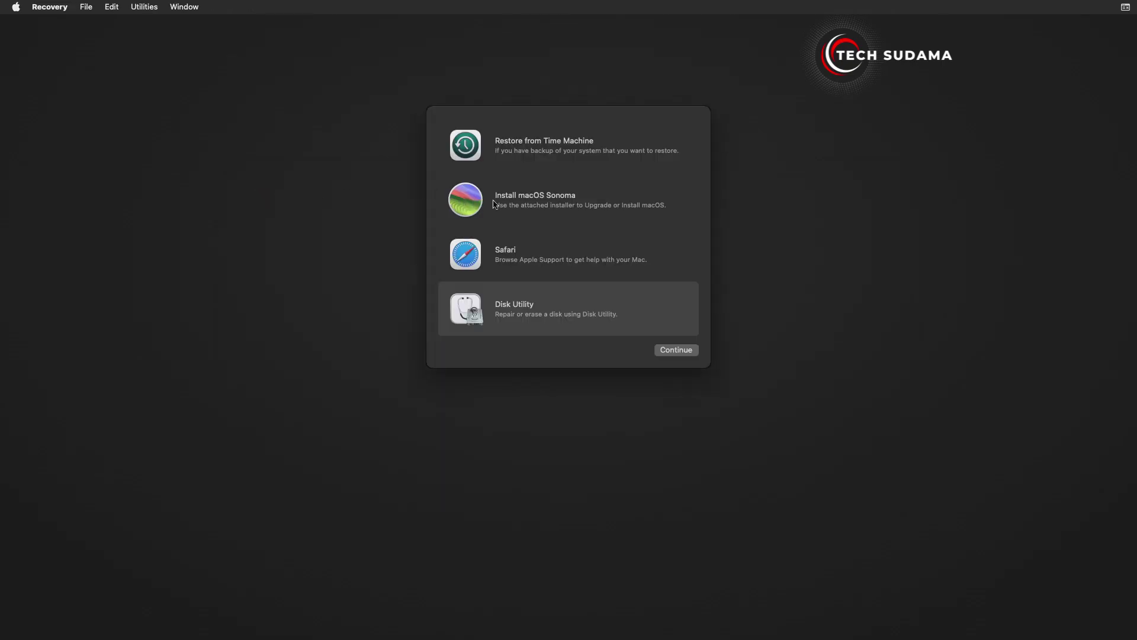
click(524, 205)
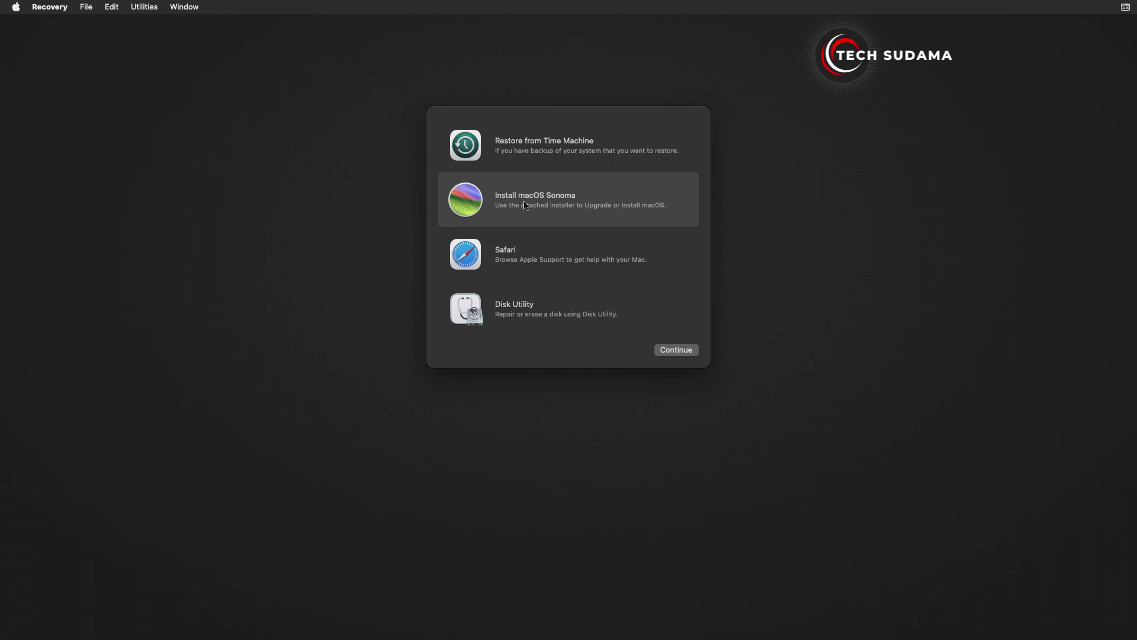
Step: Launch the Sonoma installer, agree to the licence and install onto the macOS disk
click(671, 353)
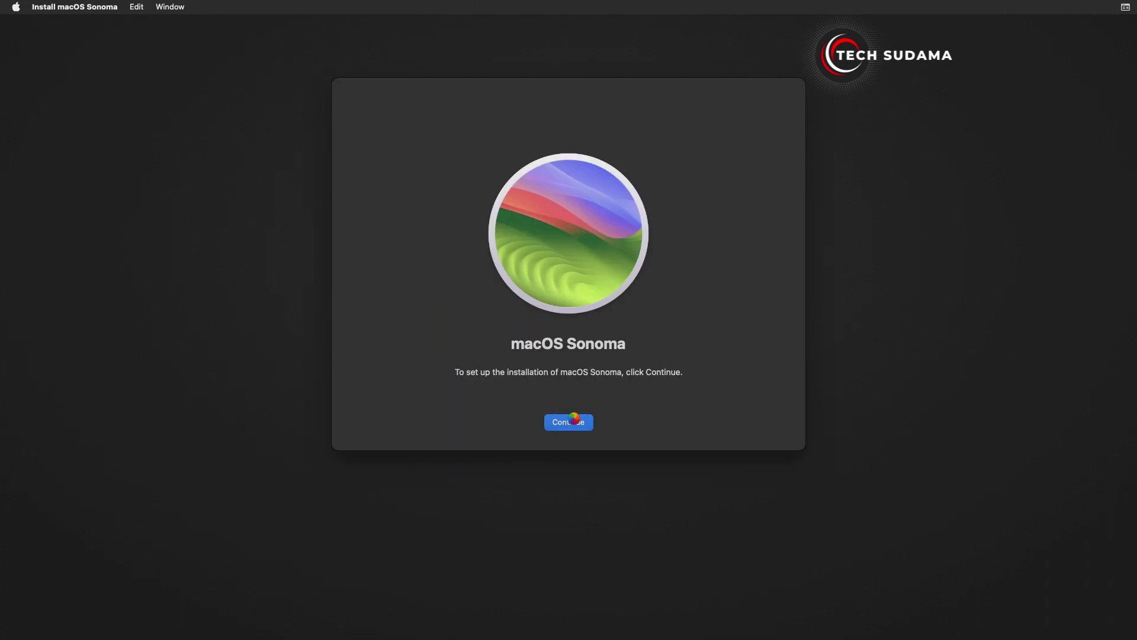
click(569, 421)
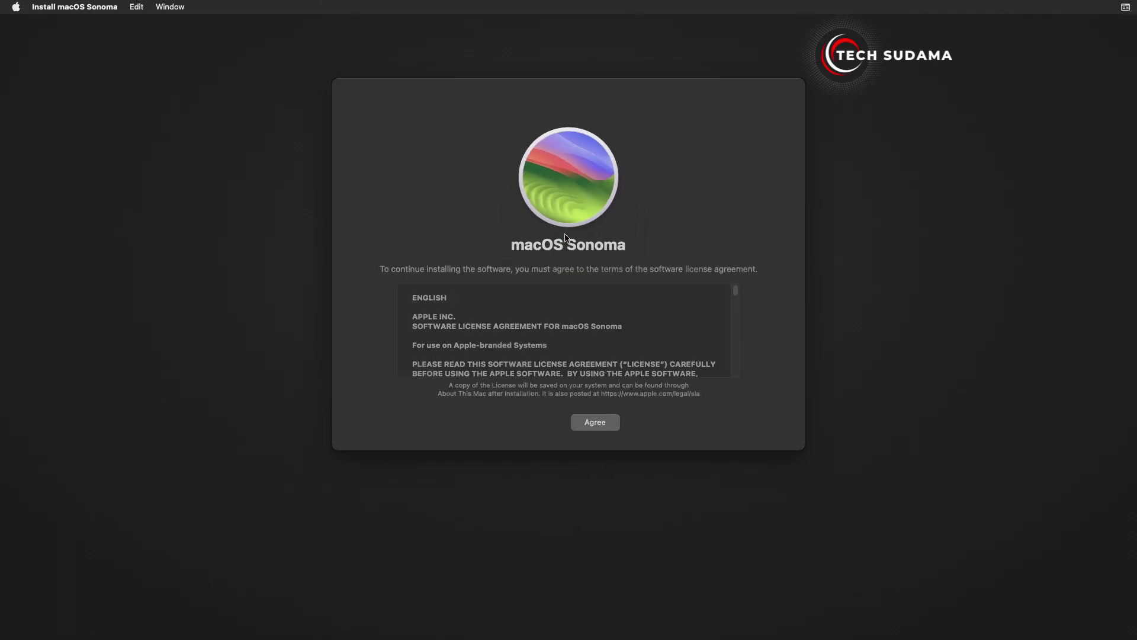
click(593, 424)
click(603, 312)
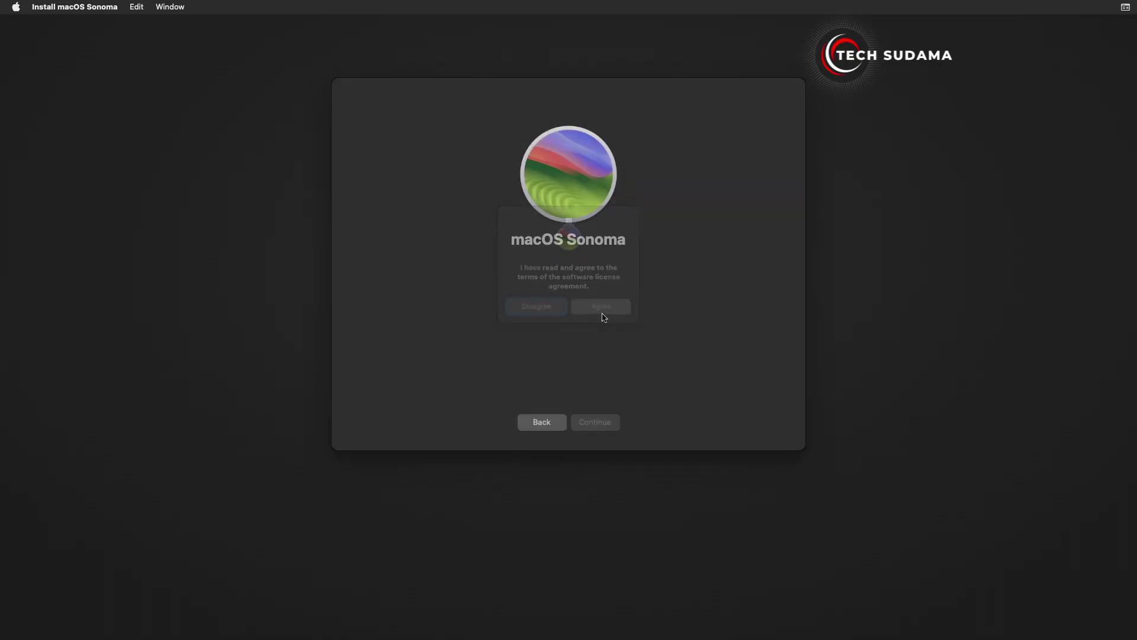
click(475, 330)
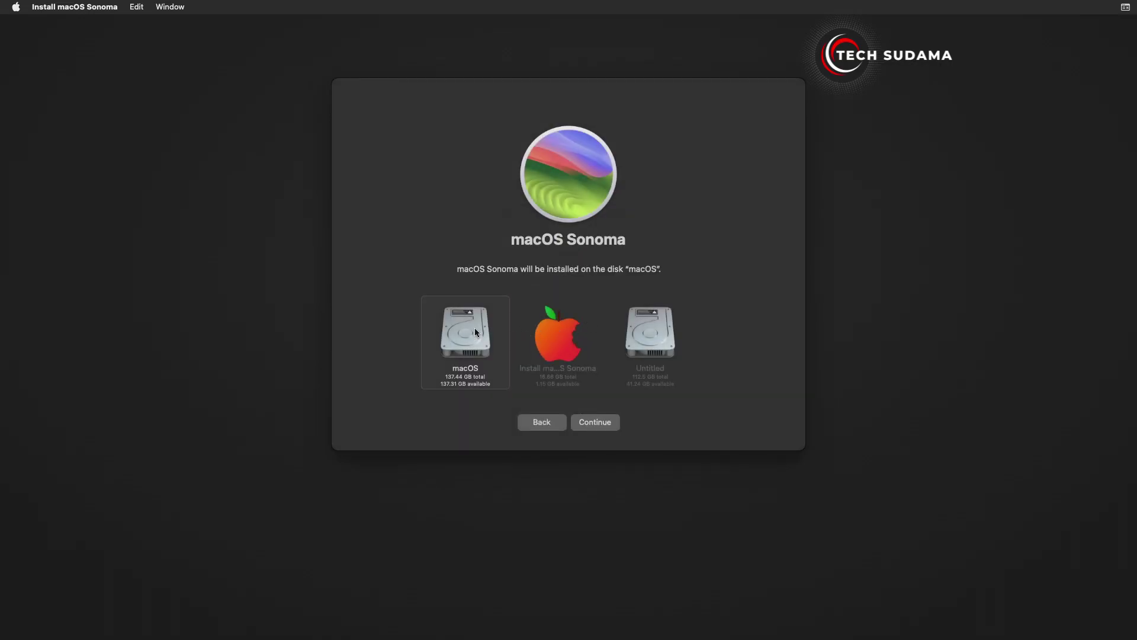
click(587, 421)
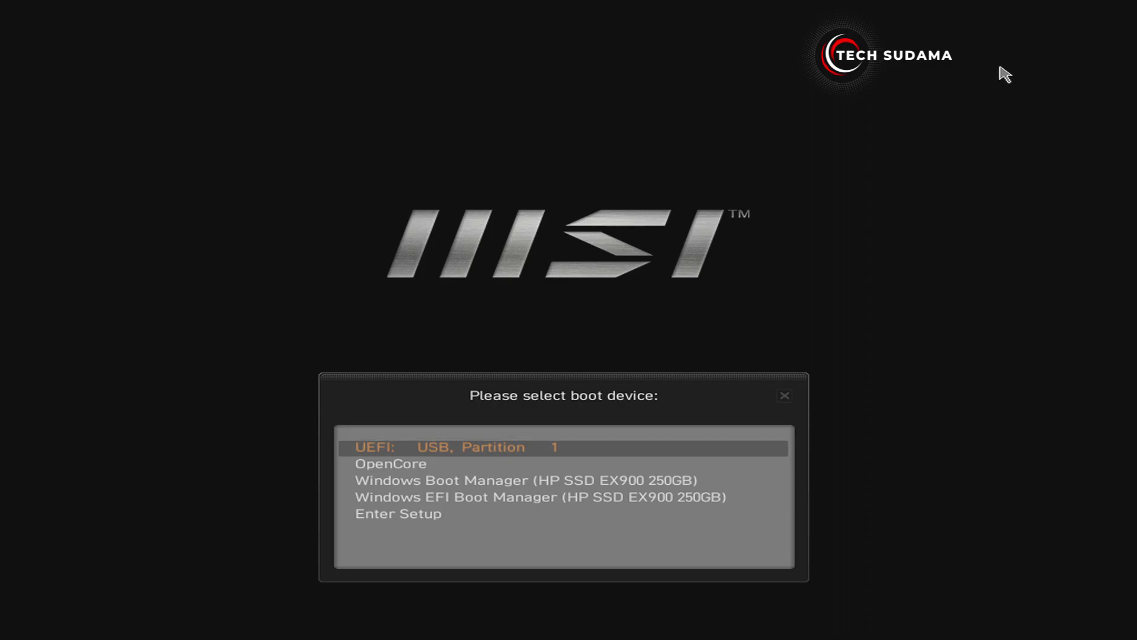
Step: Across the installer restarts, boot the USB and the macOS Installer entry in OpenCore
key(Return)
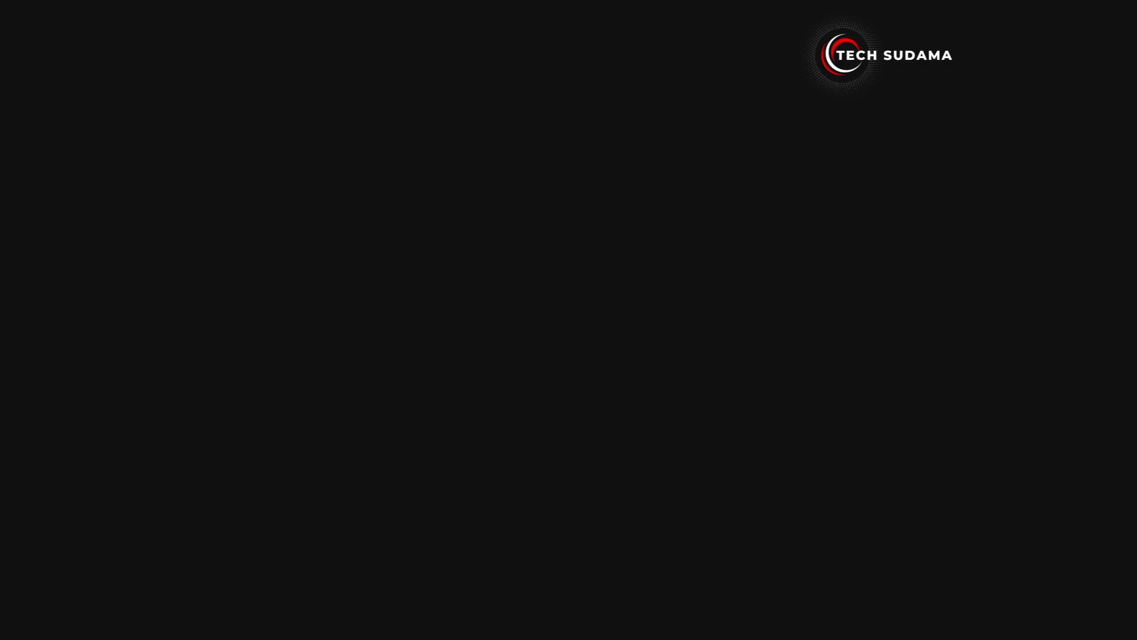
key(Left)
key(Right)
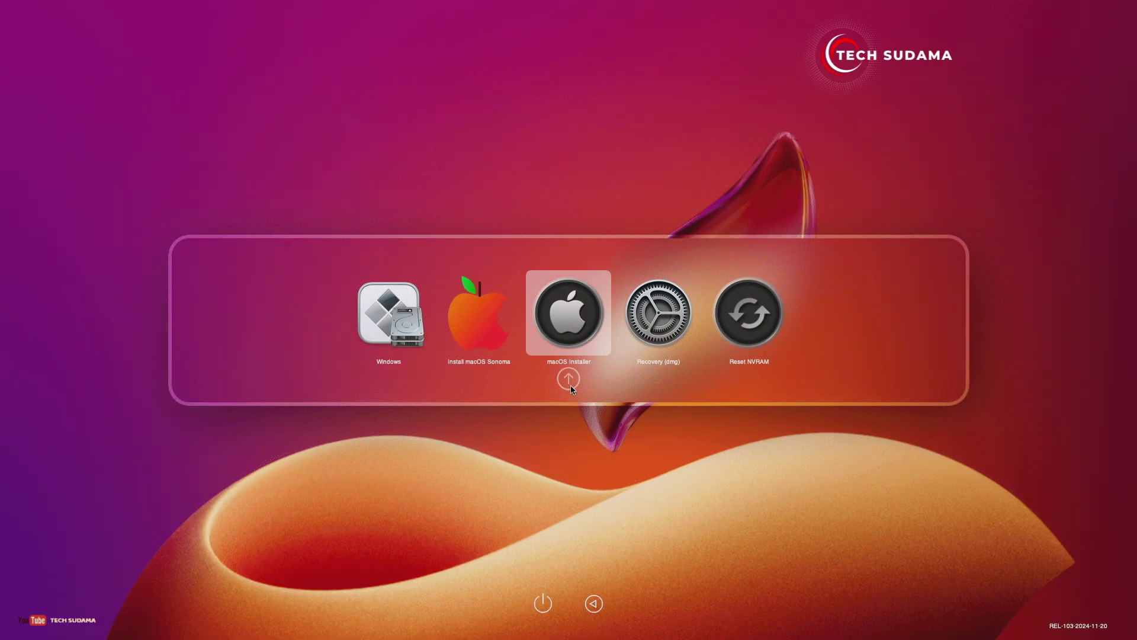
click(569, 384)
click(570, 384)
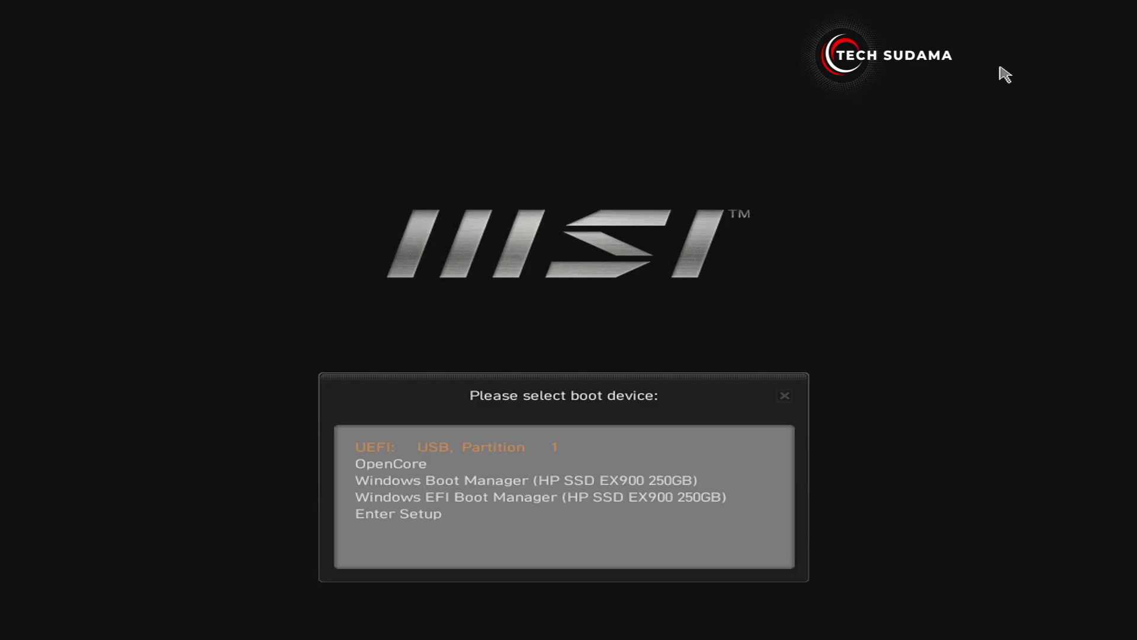
key(Return)
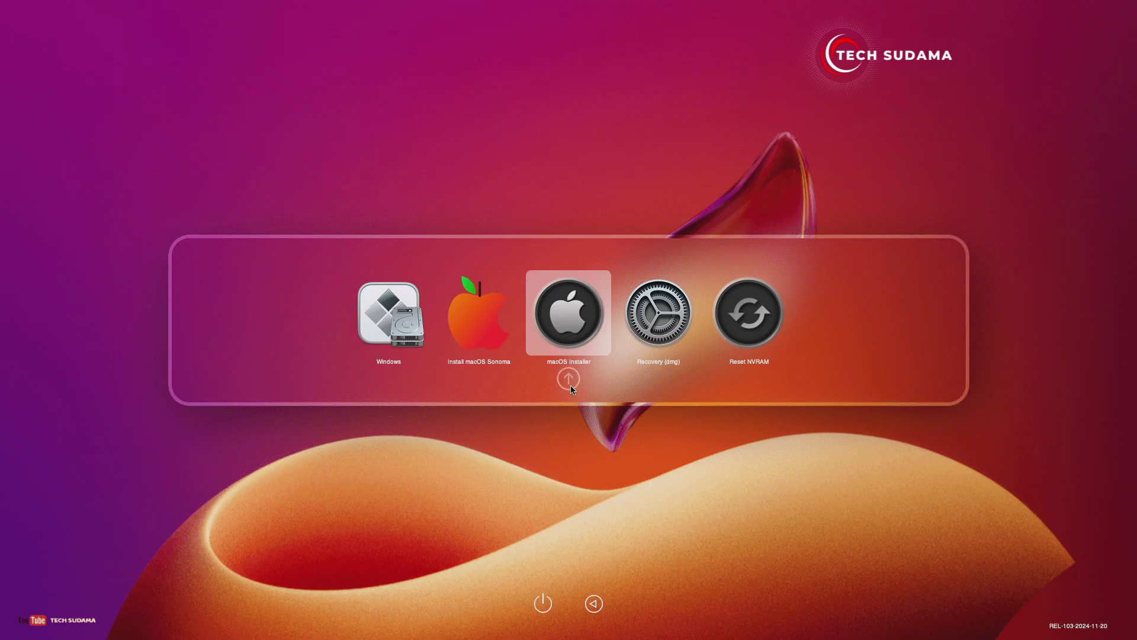
click(570, 385)
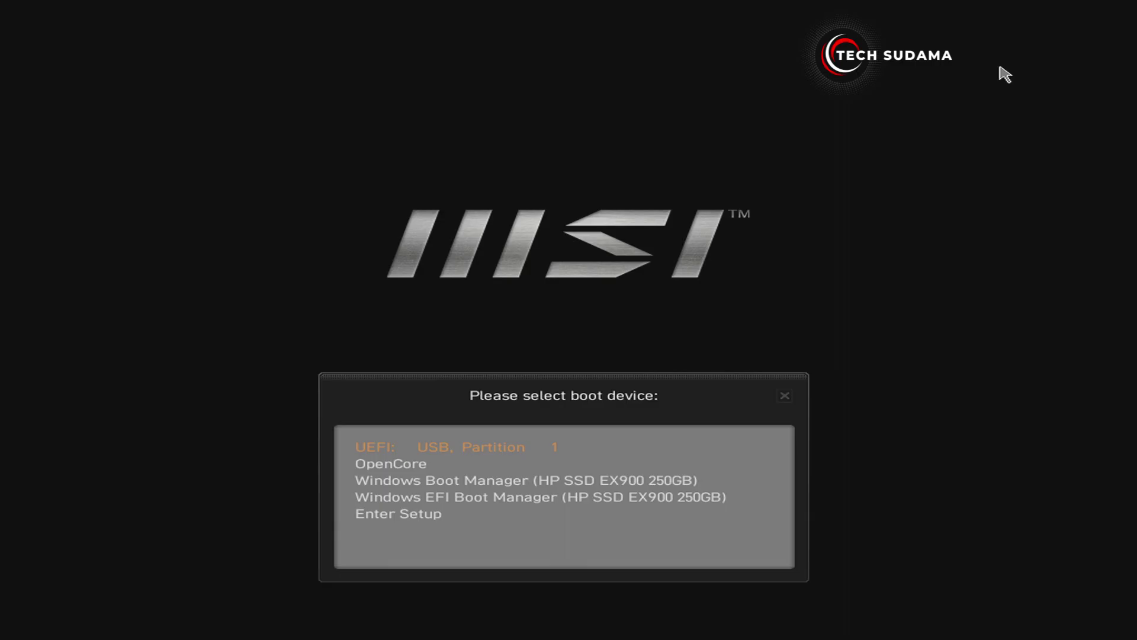
Step: Boot the USB once more and start the newly installed macOS entry in OpenCore
key(Return)
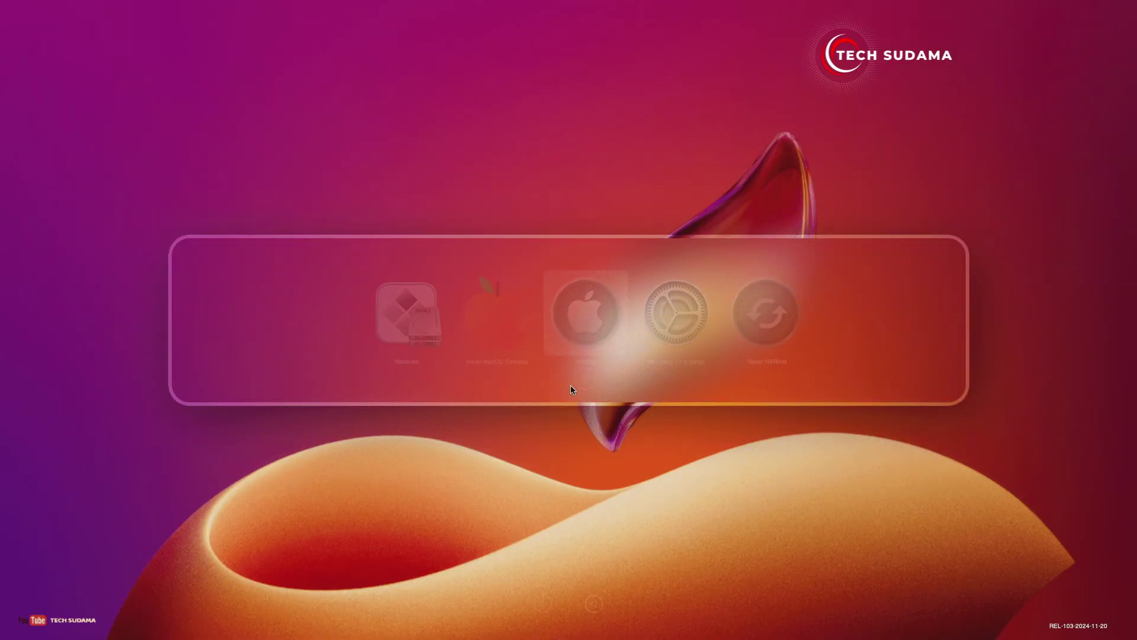
key(Right)
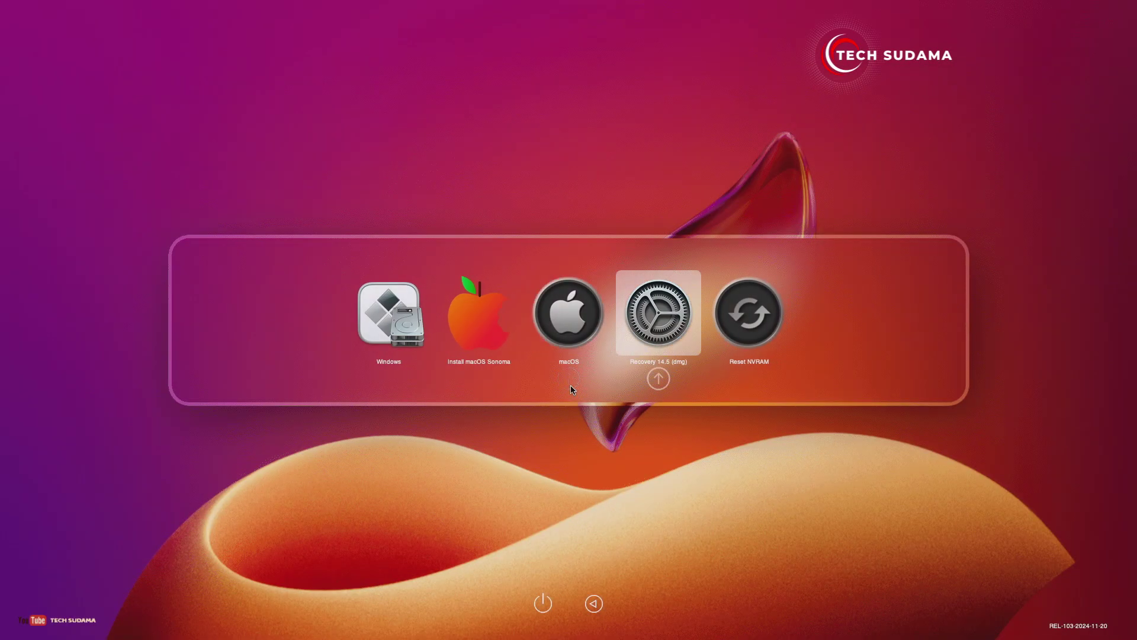
key(Left)
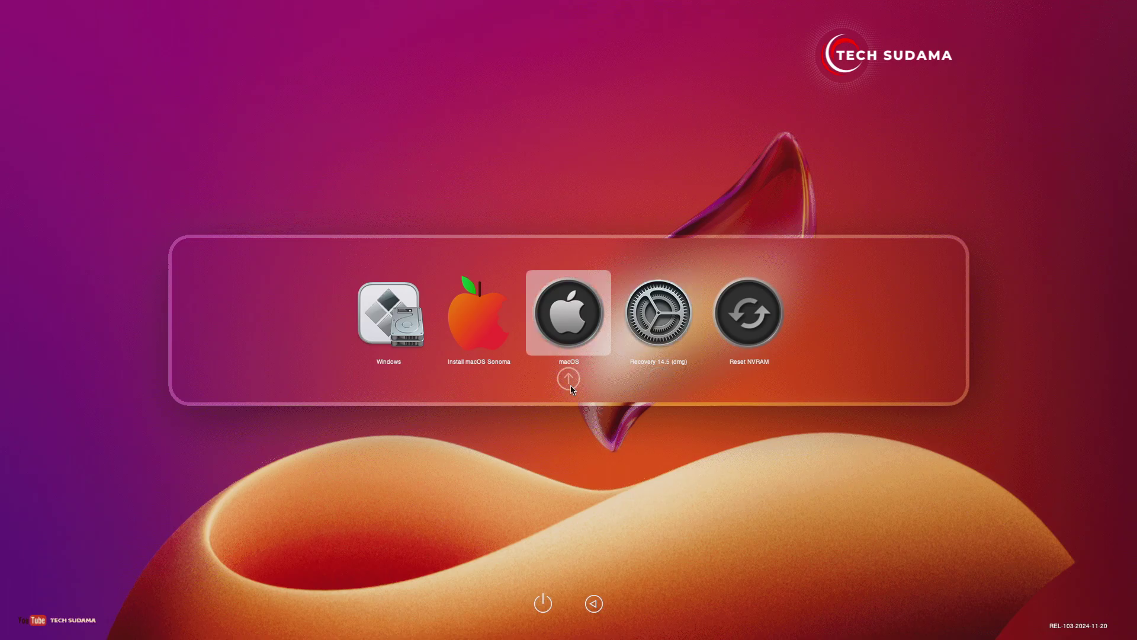
key(Return)
click(568, 379)
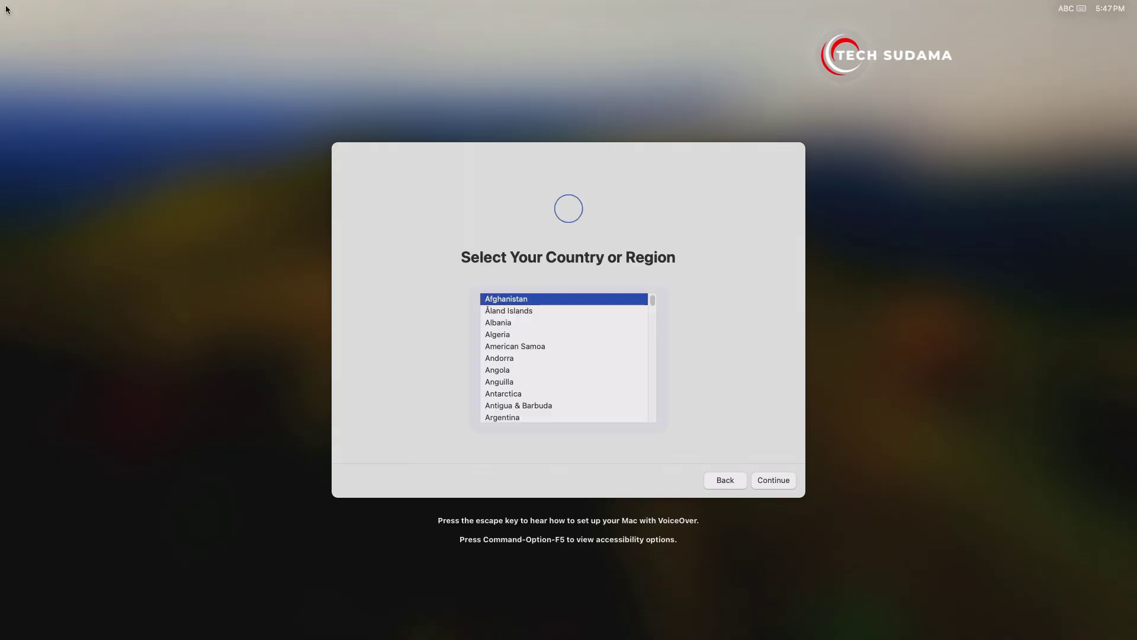
Step: Choose India as the region, accept the language settings and skip Accessibility
click(632, 416)
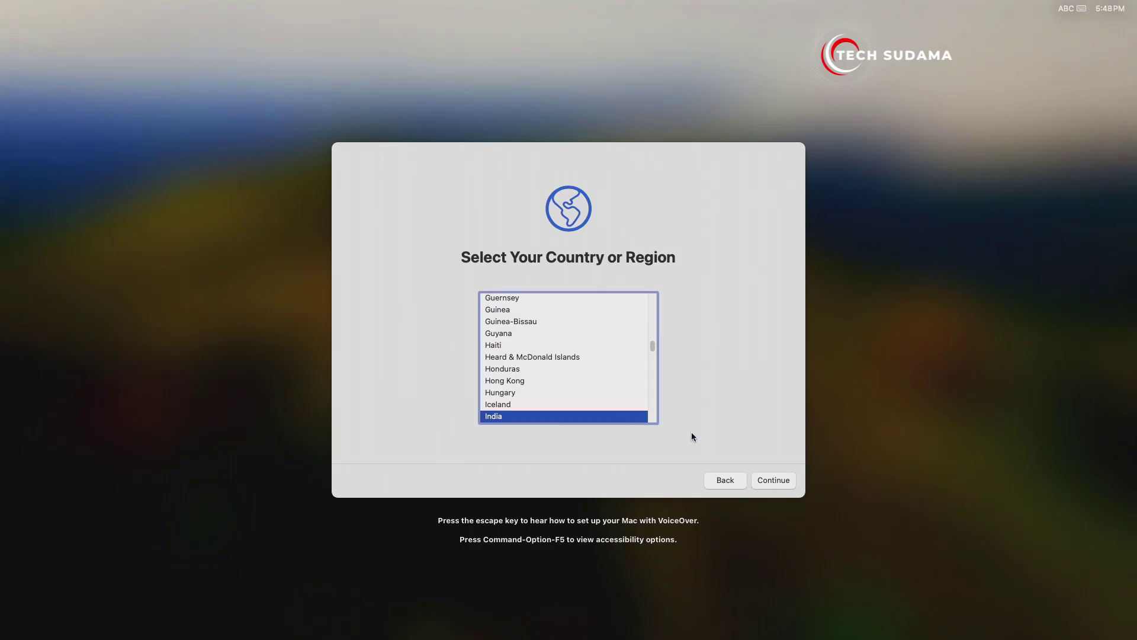
click(763, 480)
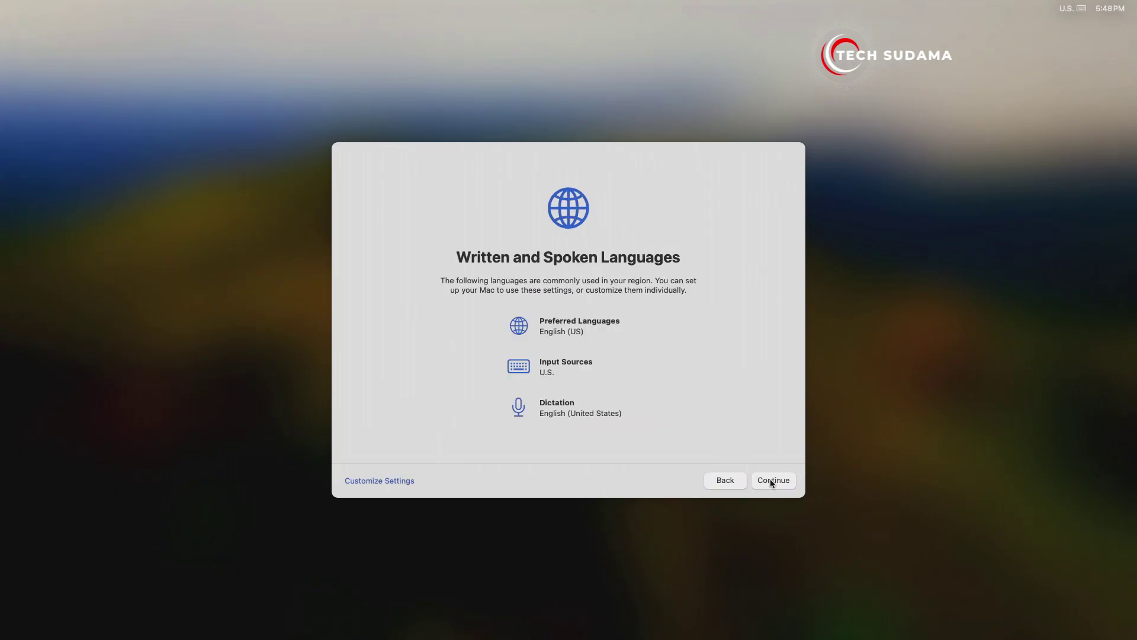
click(771, 480)
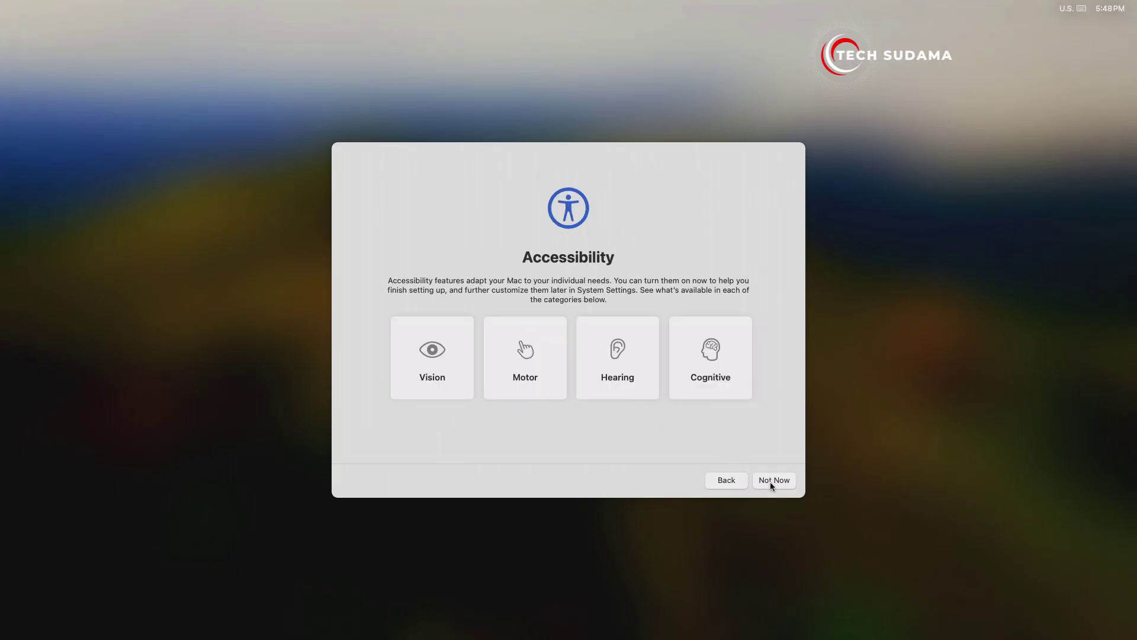
click(770, 481)
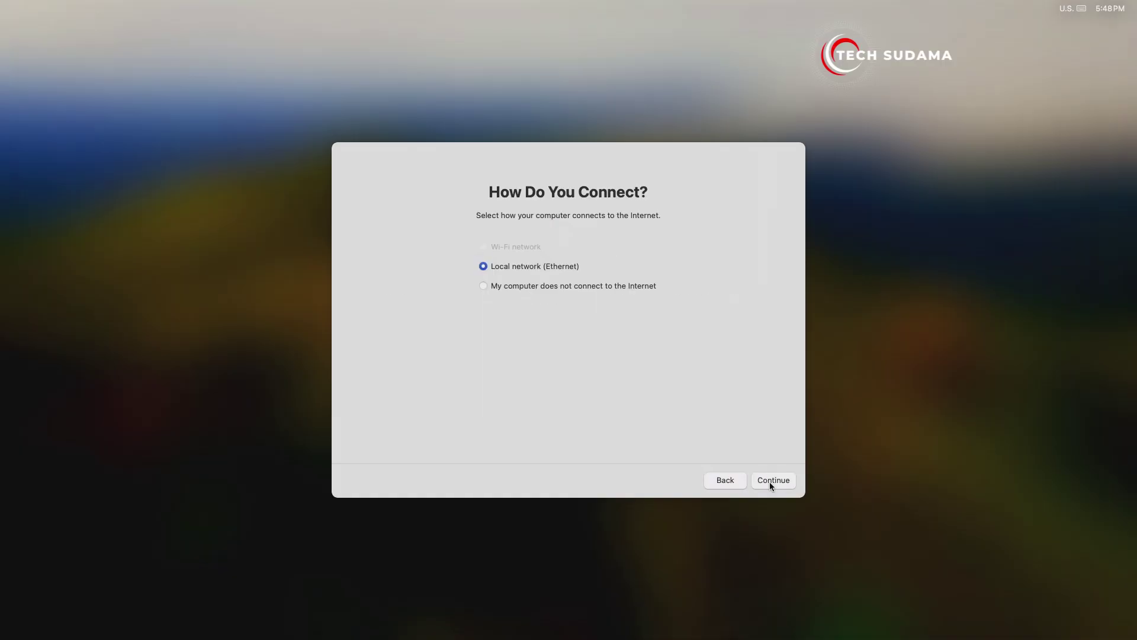
Step: Continue without an internet connection, skip Migration Assistant and agree to the macOS licence
click(533, 287)
click(761, 479)
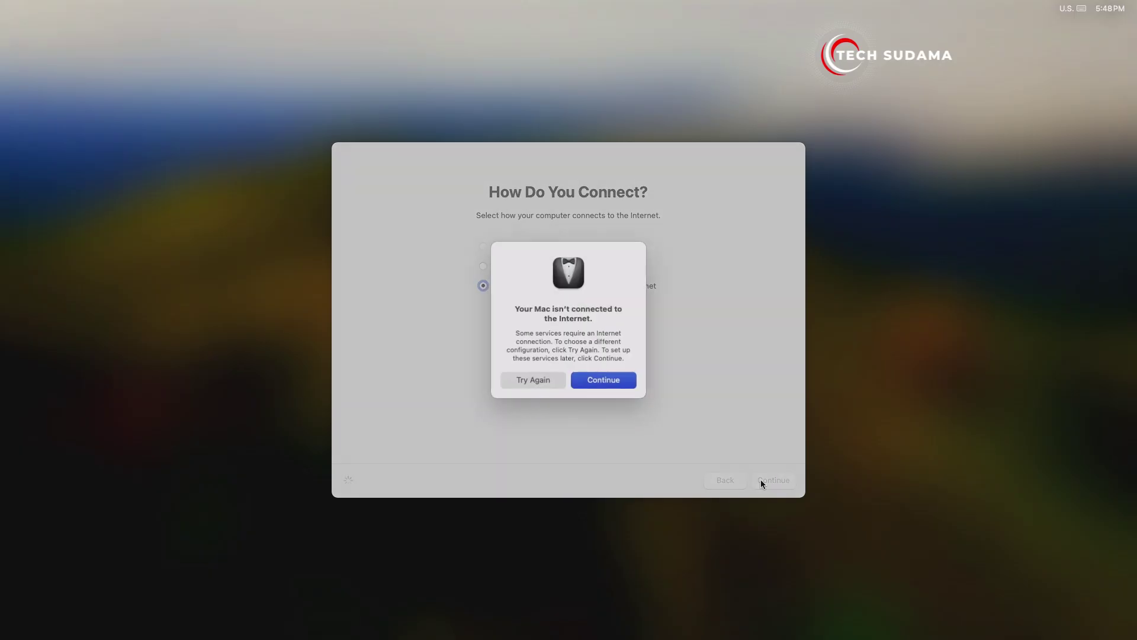
click(603, 380)
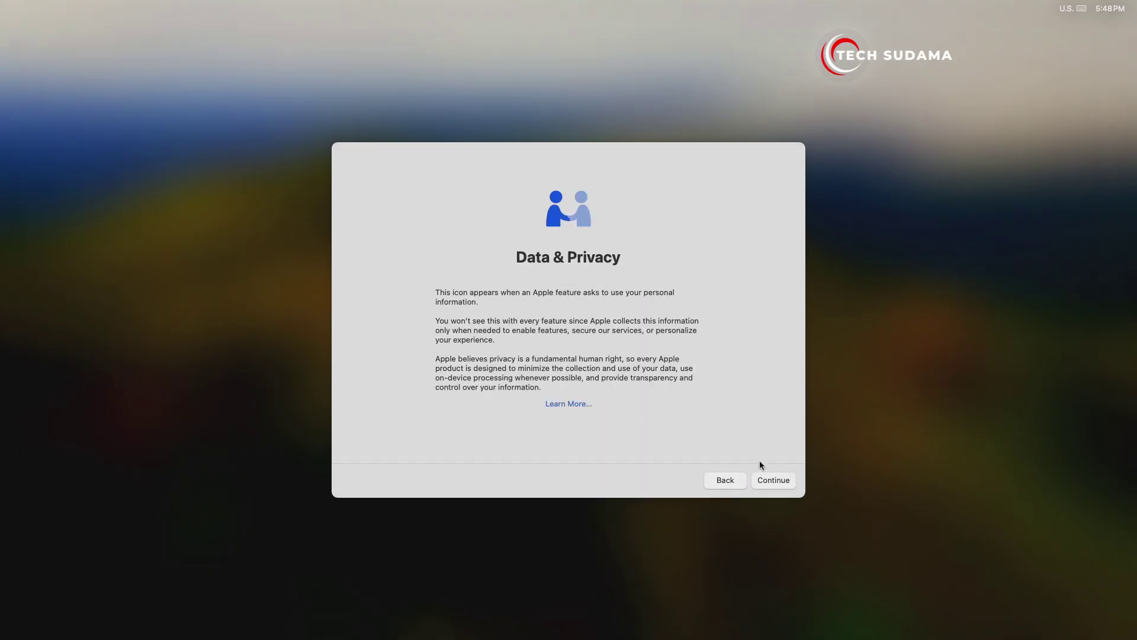
click(765, 480)
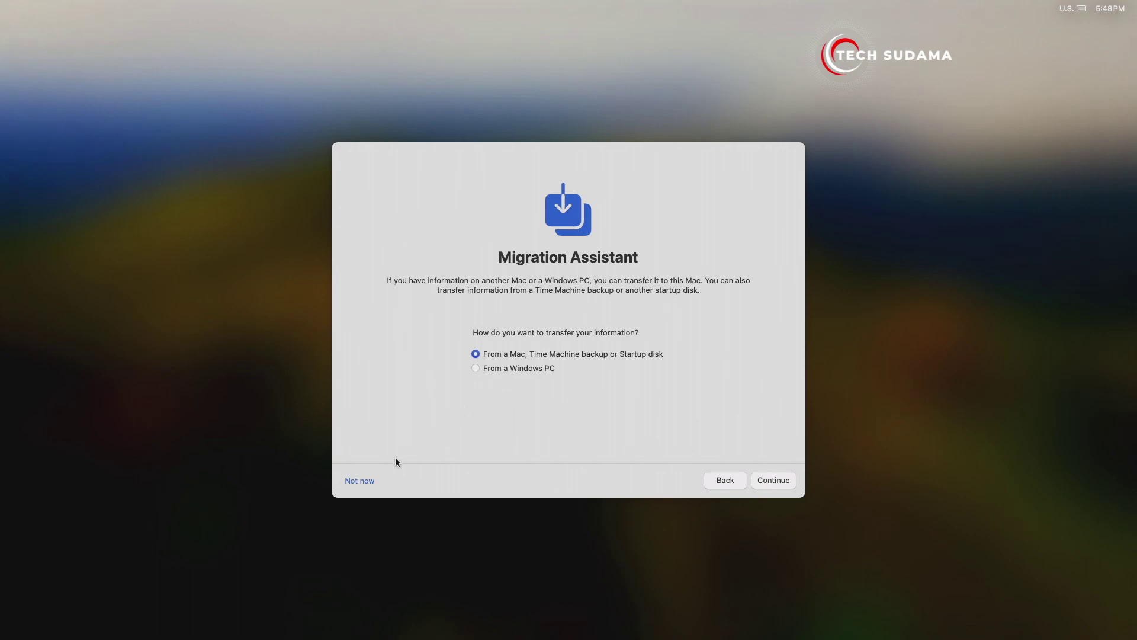
click(366, 482)
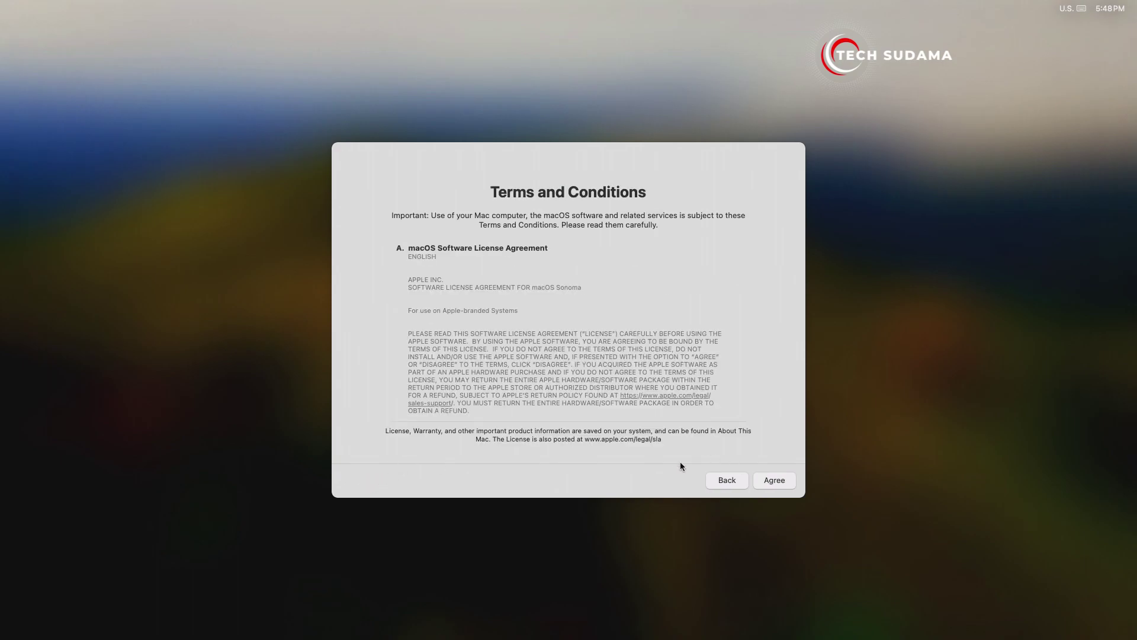
click(768, 482)
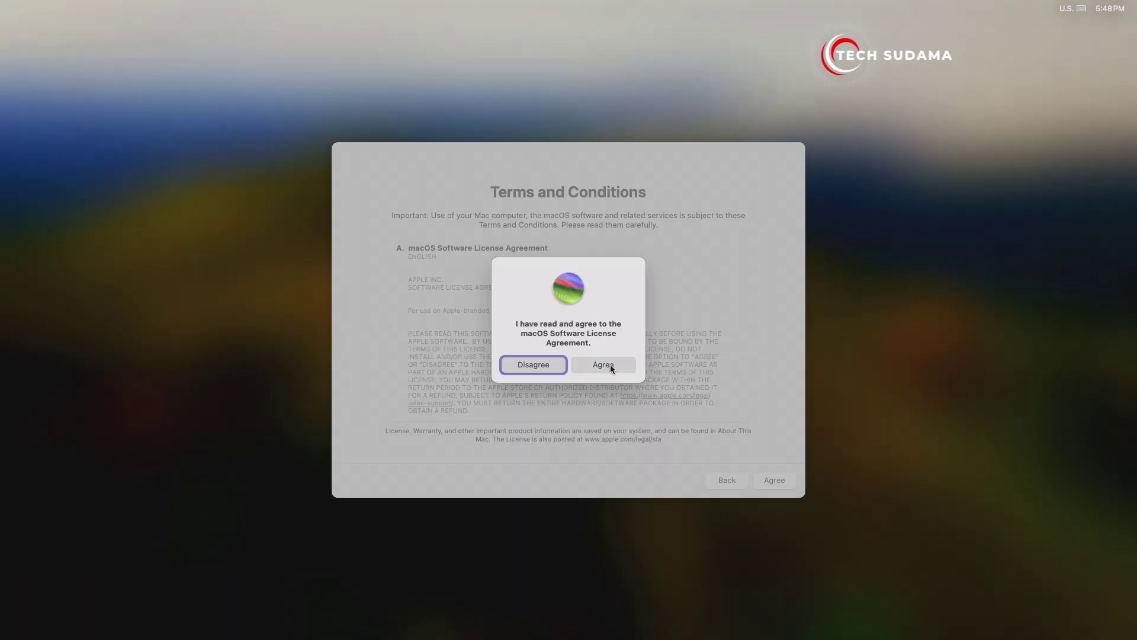
click(610, 366)
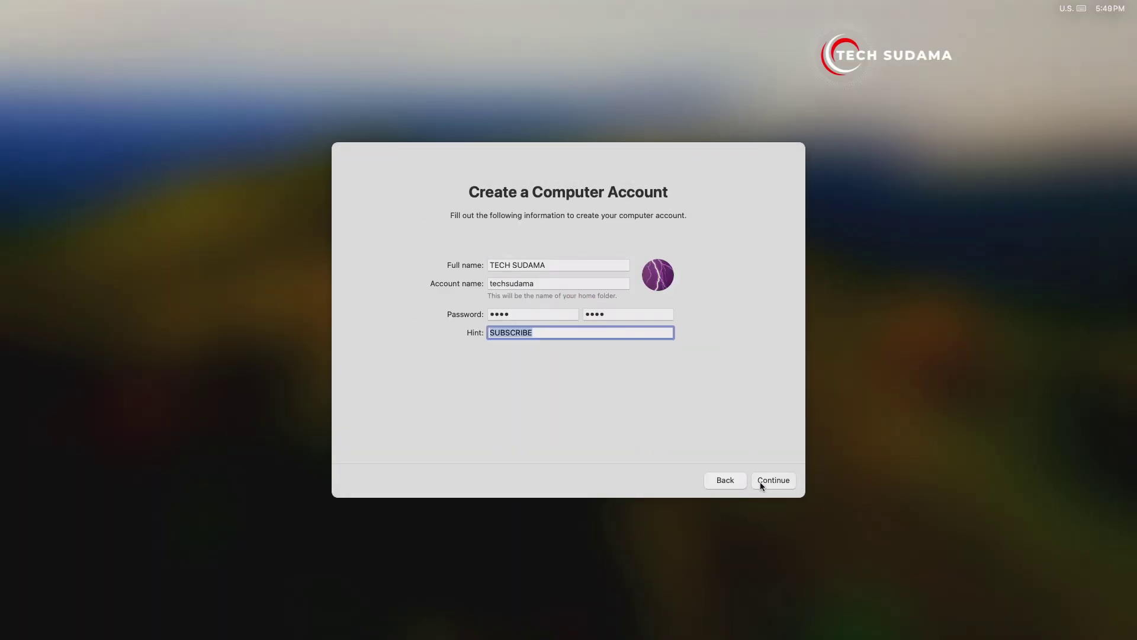
Step: Create the account, keep Location Services, disable Mac analytics sharing, defer Screen Time, choose Dark
click(765, 482)
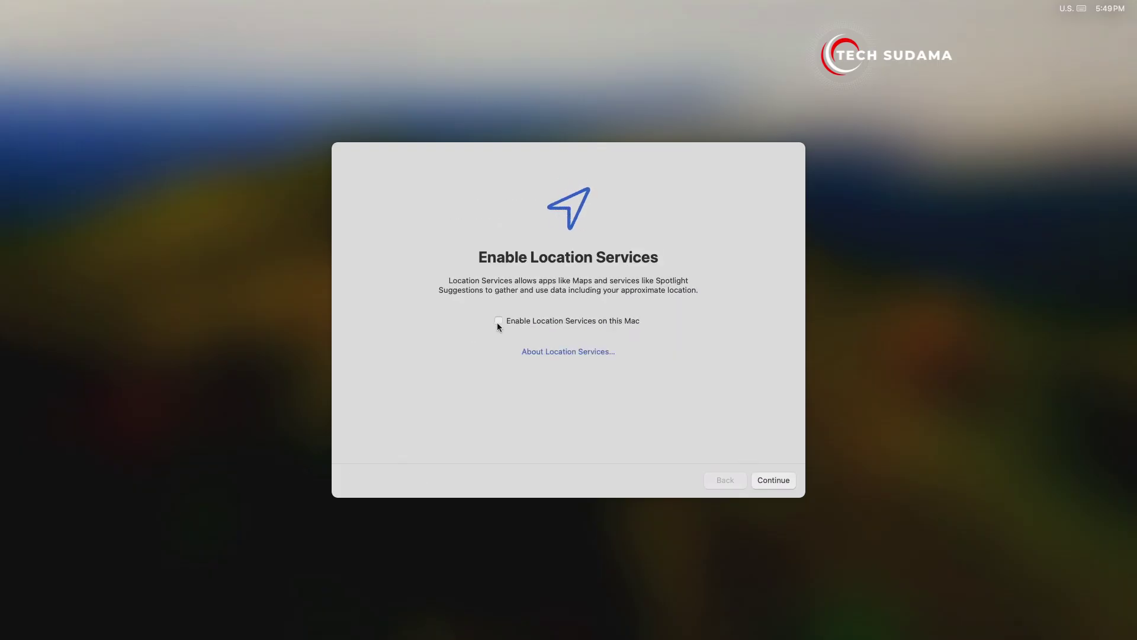
click(764, 479)
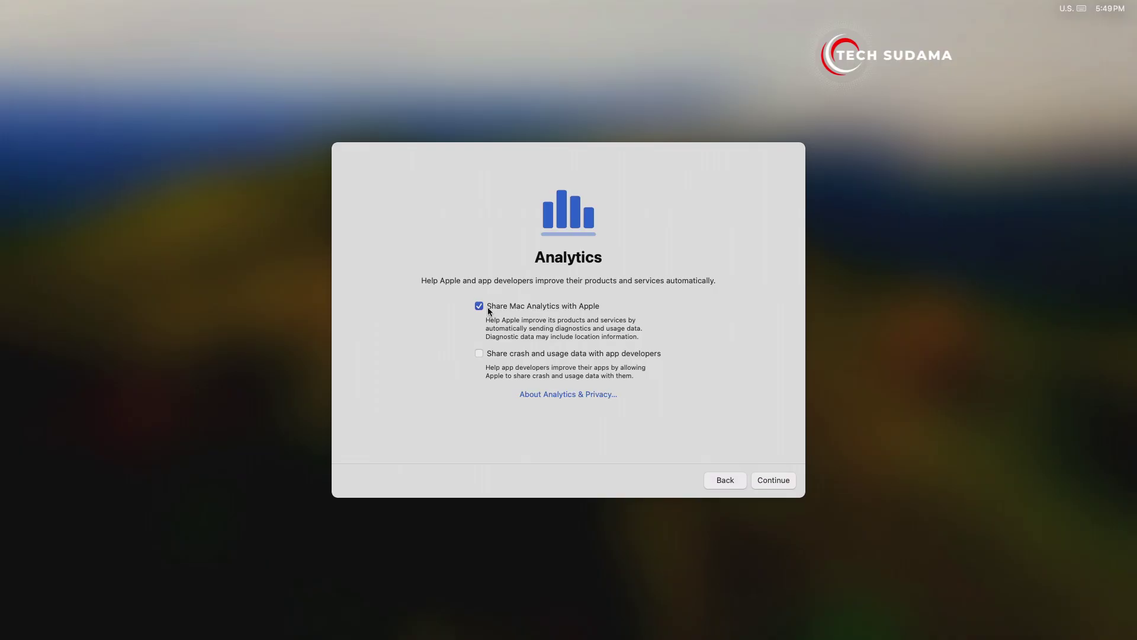
click(480, 306)
click(763, 481)
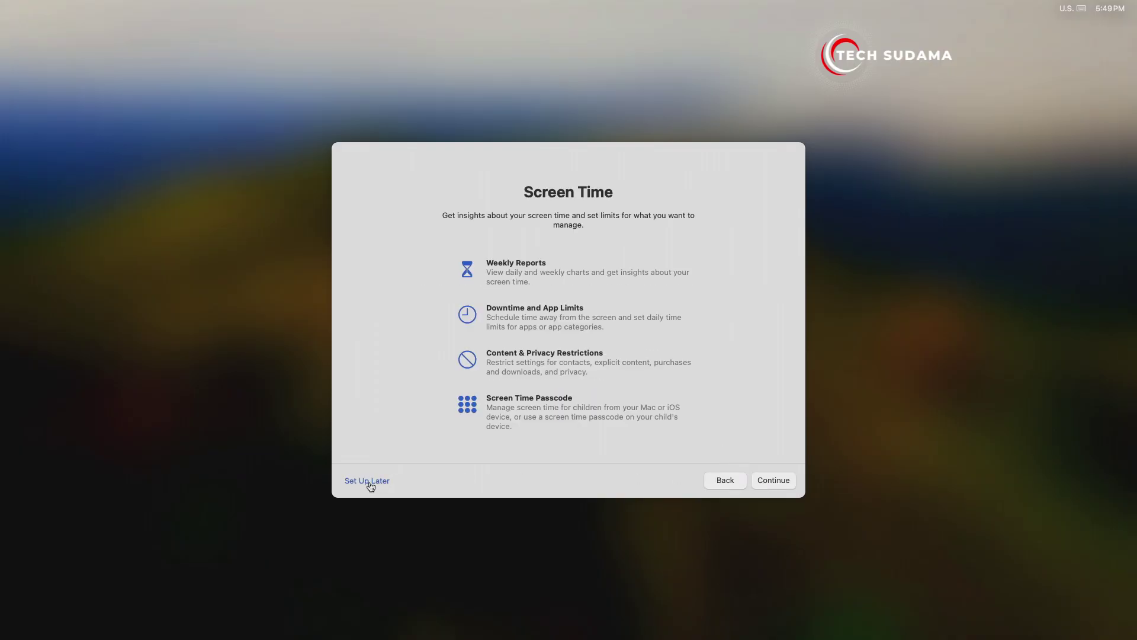
click(368, 482)
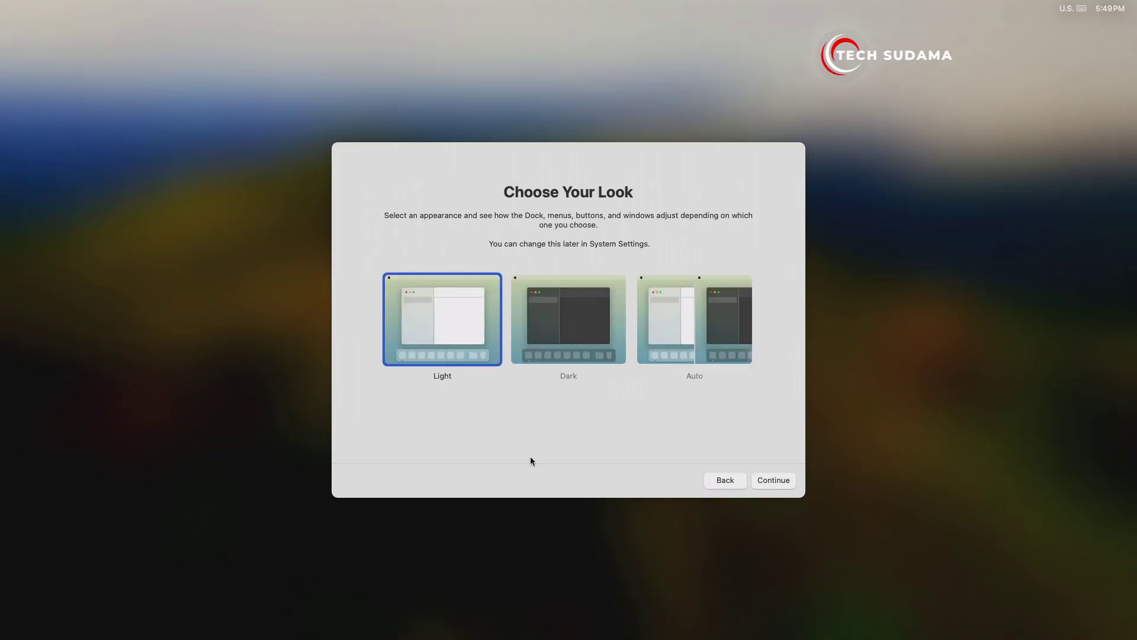
click(563, 336)
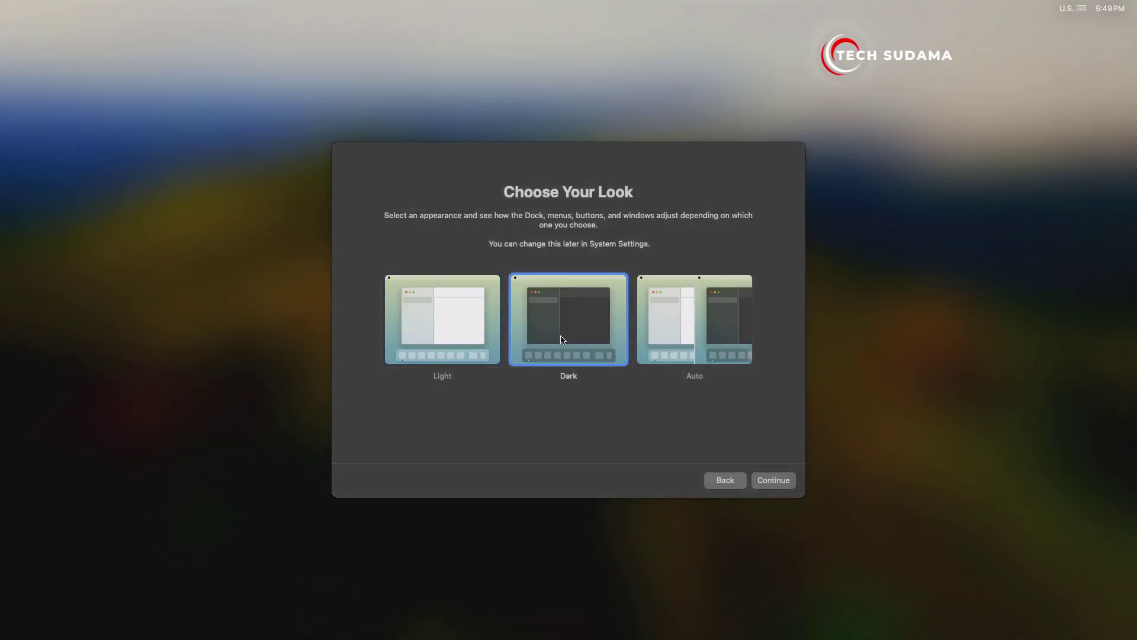
click(772, 481)
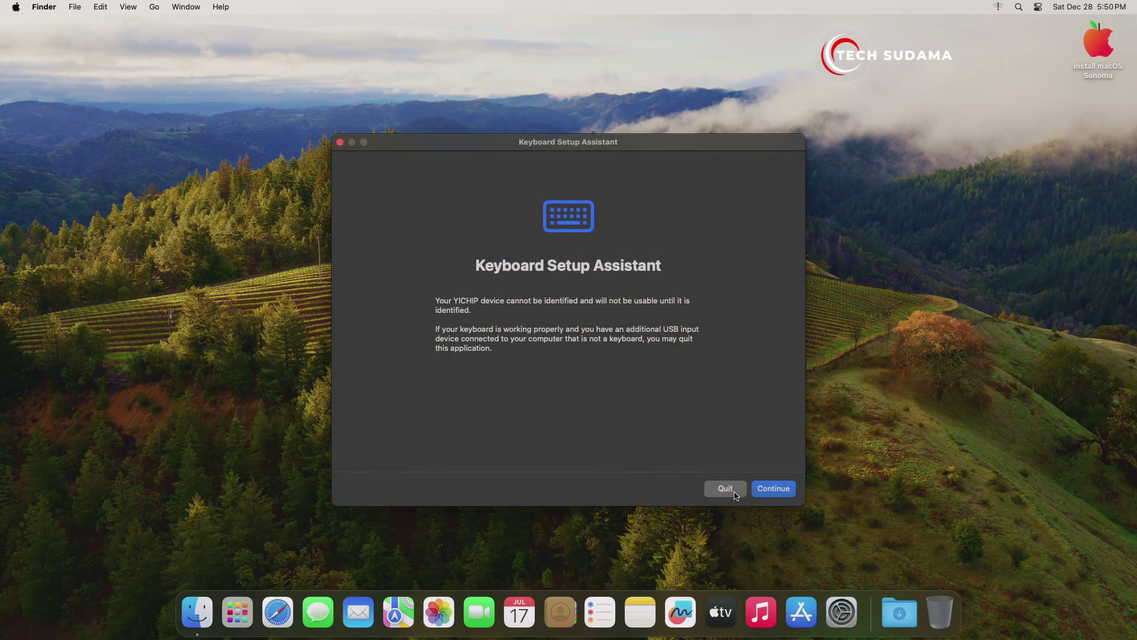
Step: Quit Keyboard Setup Assistant and view About This Mac (Mac Pro, Sonoma 14.5), then close it
click(726, 489)
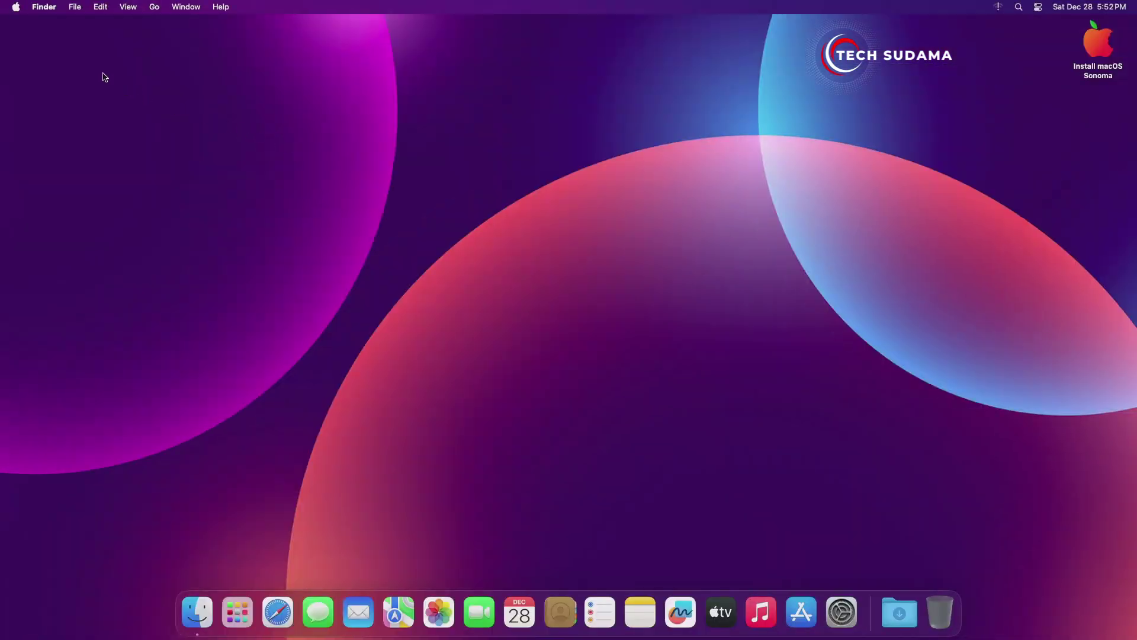
click(18, 8)
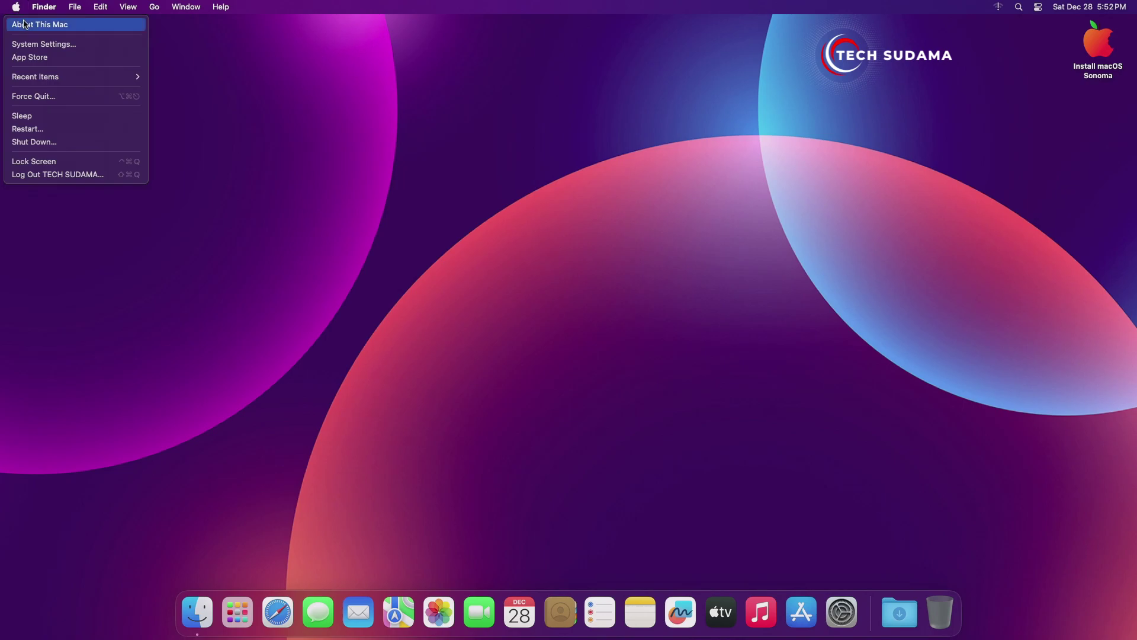
click(26, 24)
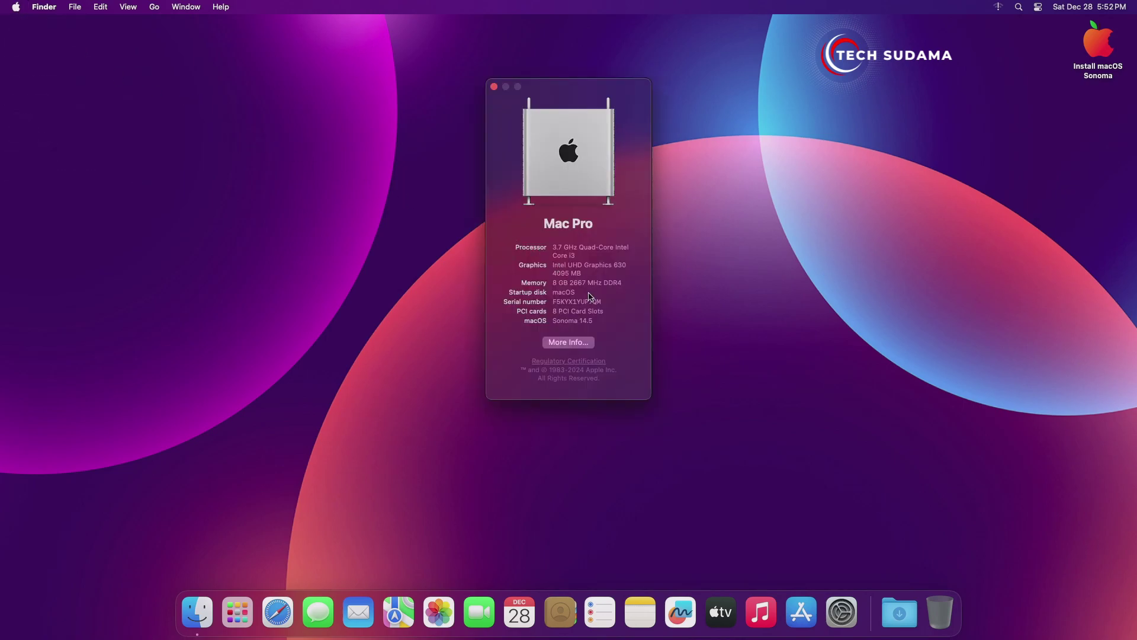
click(493, 87)
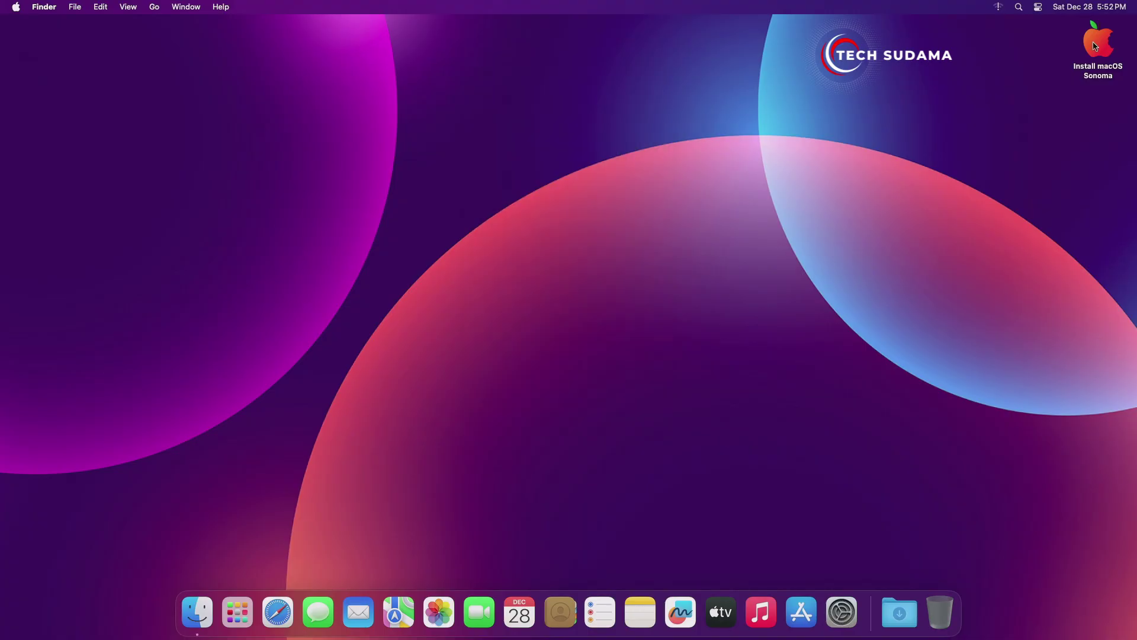
Step: Copy FILES from the Install macOS Sonoma volume to the desktop and launch OpenCore Configurator inside it
double_click(1096, 46)
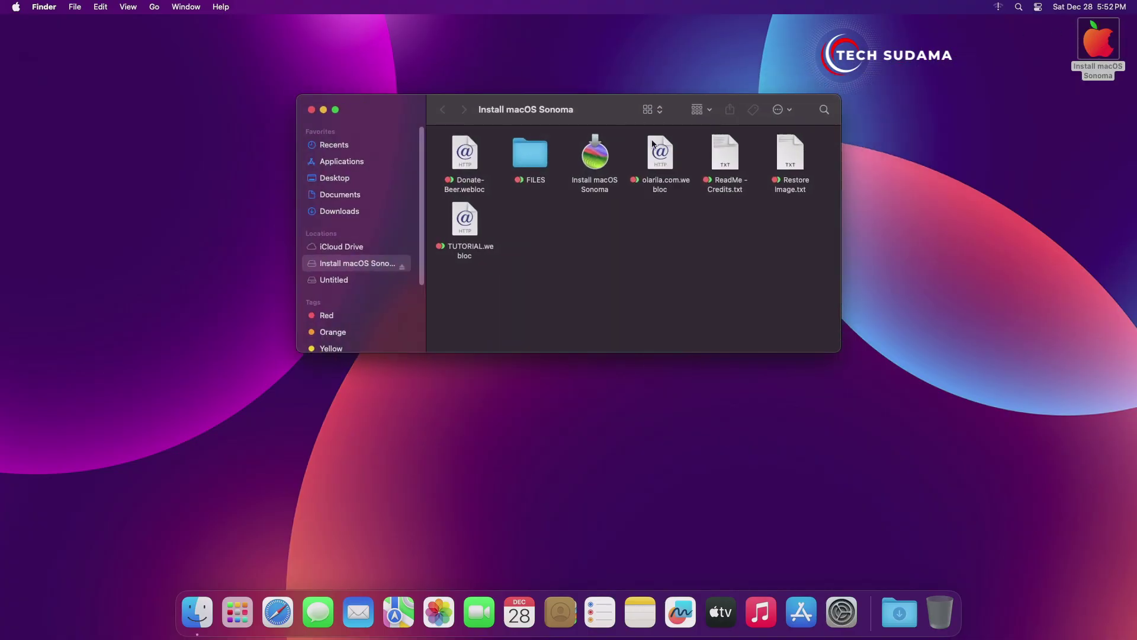
drag(531, 154, 1083, 123)
click(312, 110)
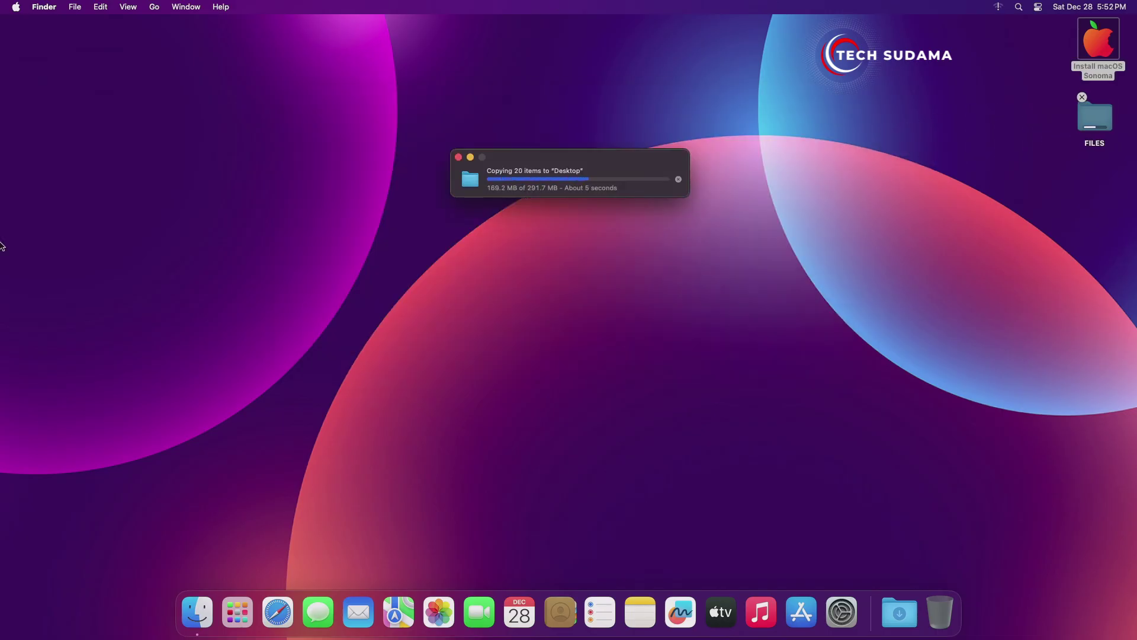
double_click(1094, 118)
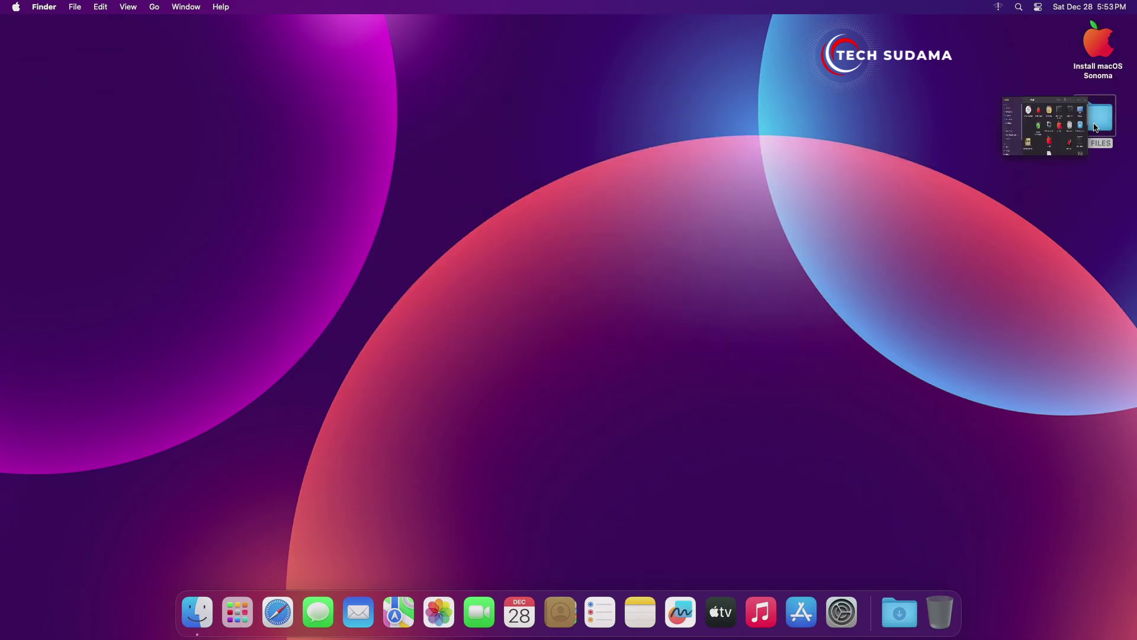
scroll(793, 295, down, 2)
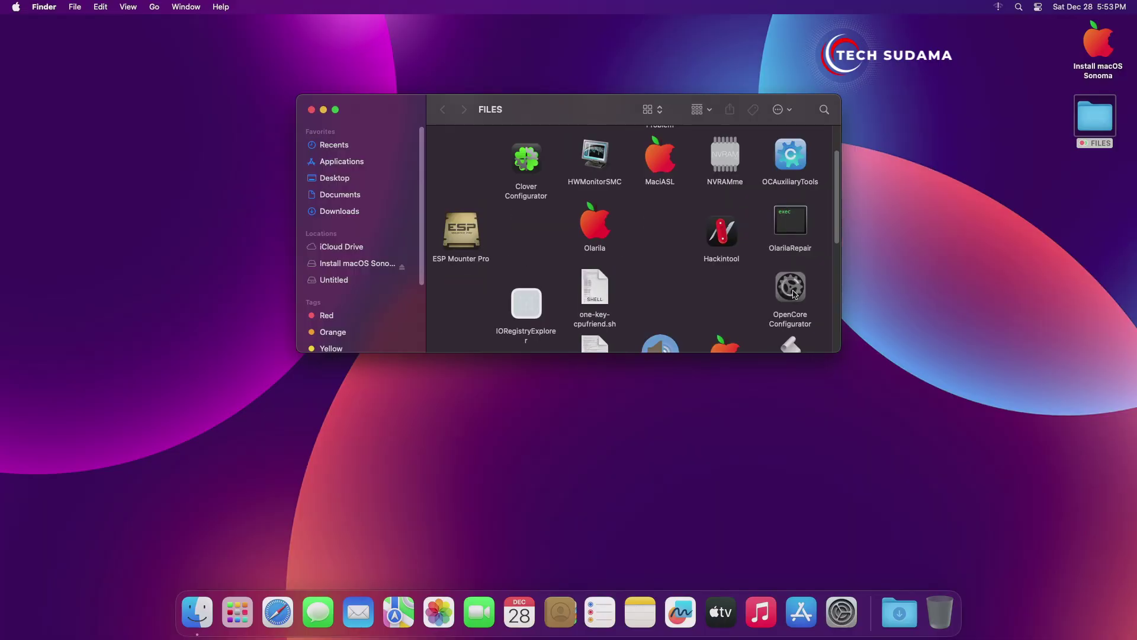
double_click(792, 289)
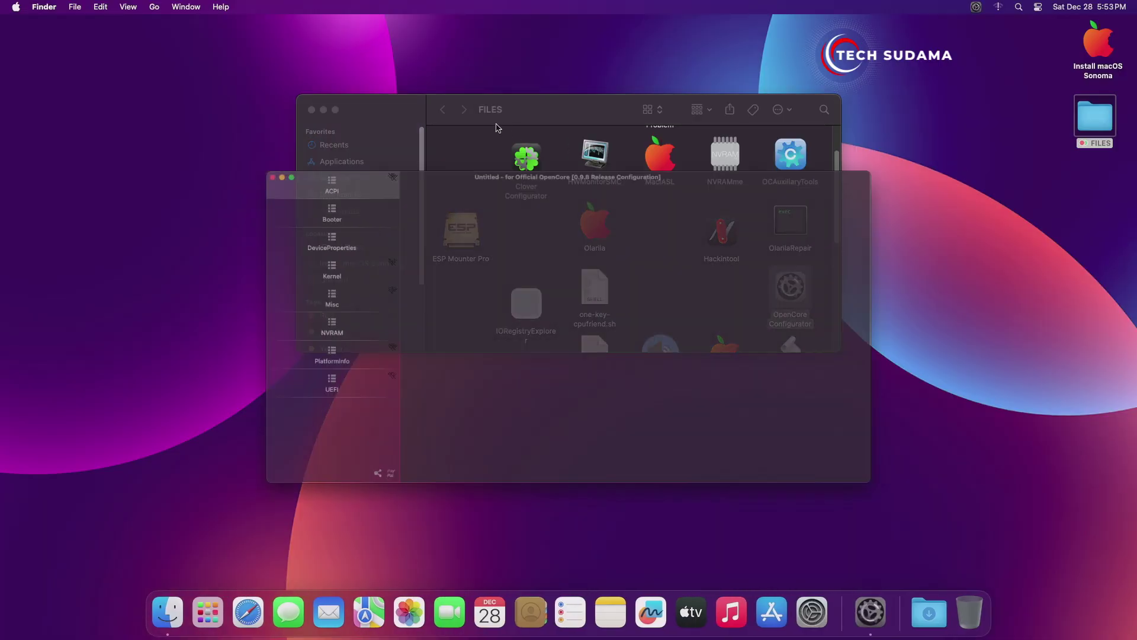
Step: Mount the USB's EFI partition disk2s1 via Tools > Mount EFI using the admin password, then open it
click(311, 110)
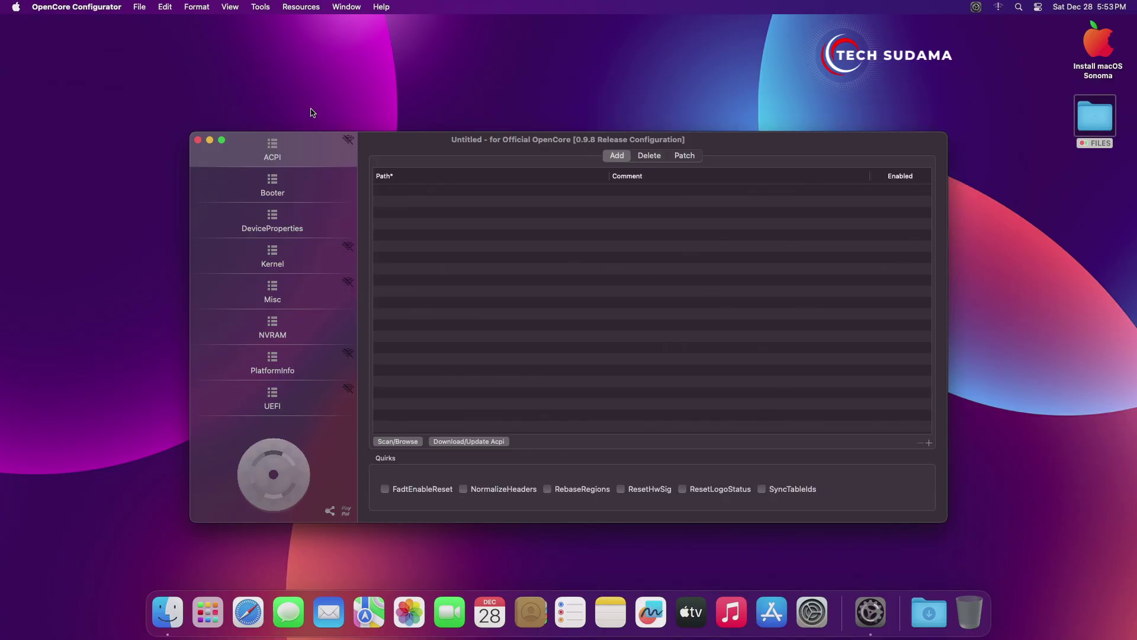
click(262, 7)
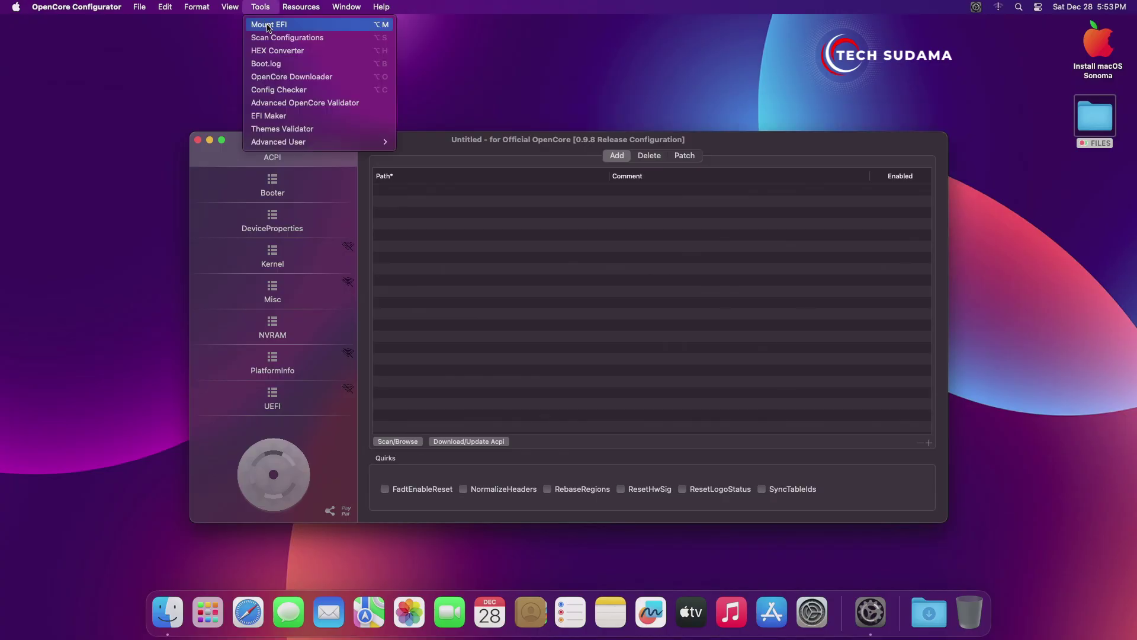
click(268, 25)
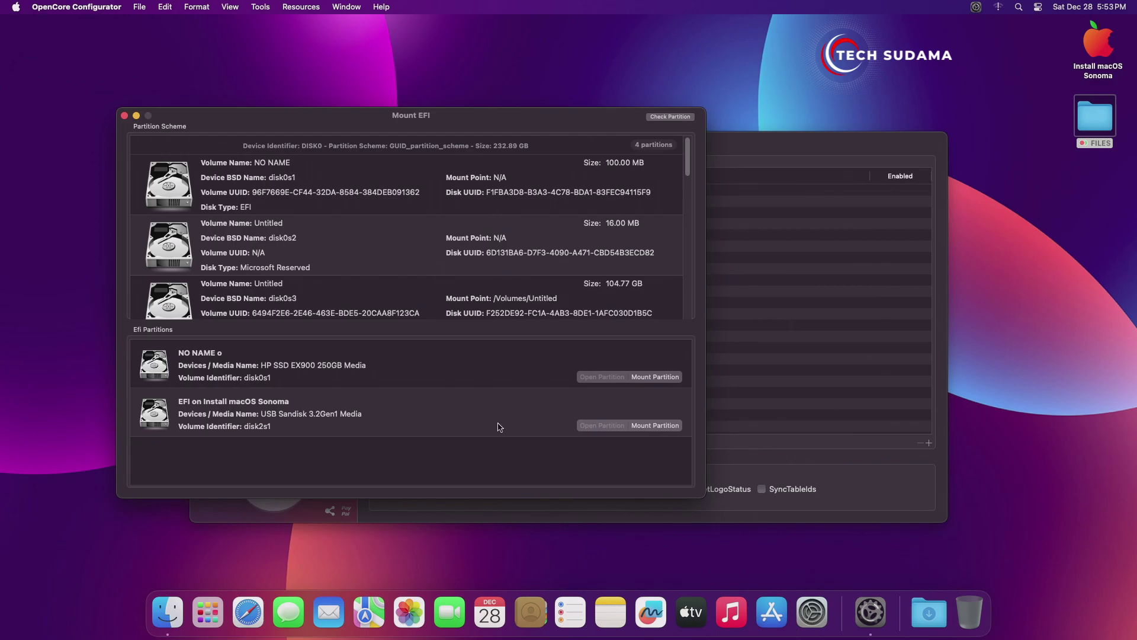
click(659, 427)
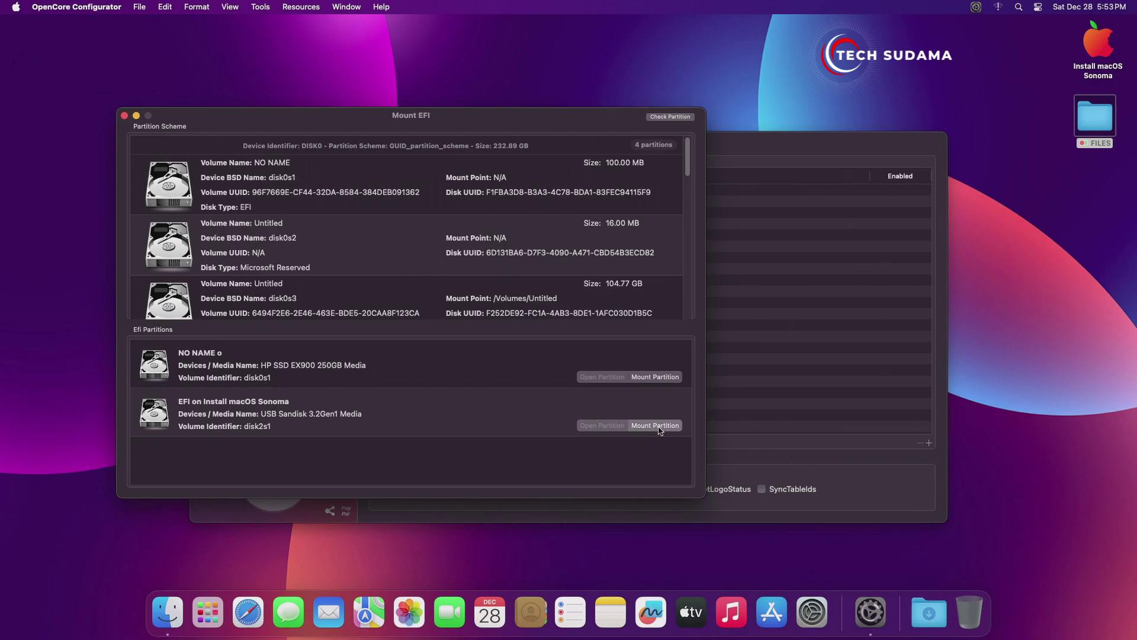
text(****)
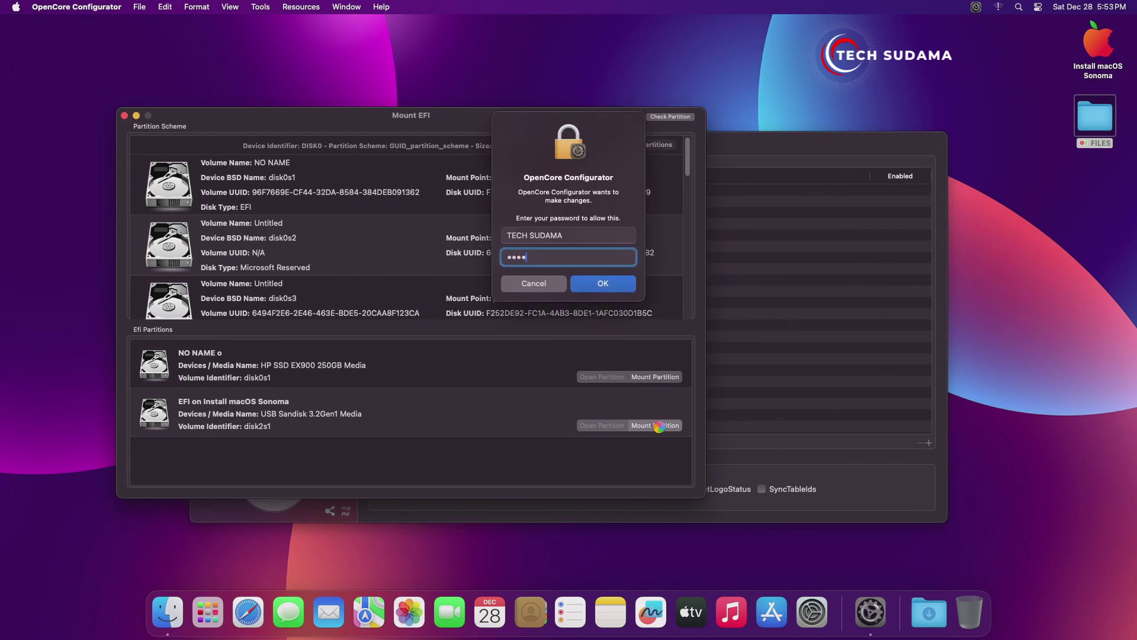
click(607, 286)
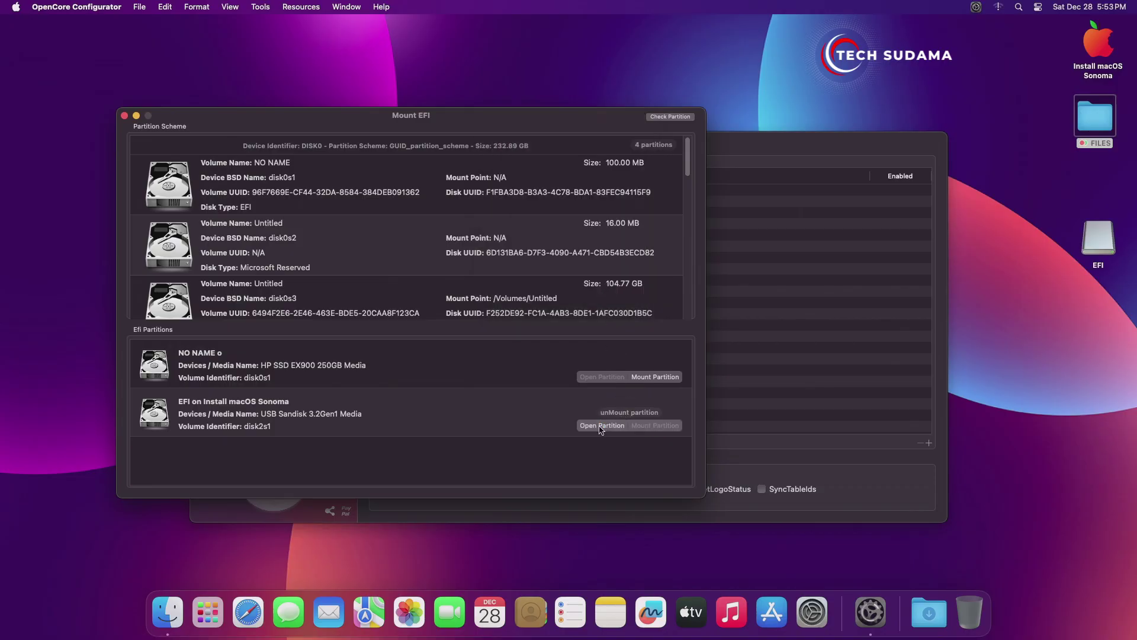
click(601, 426)
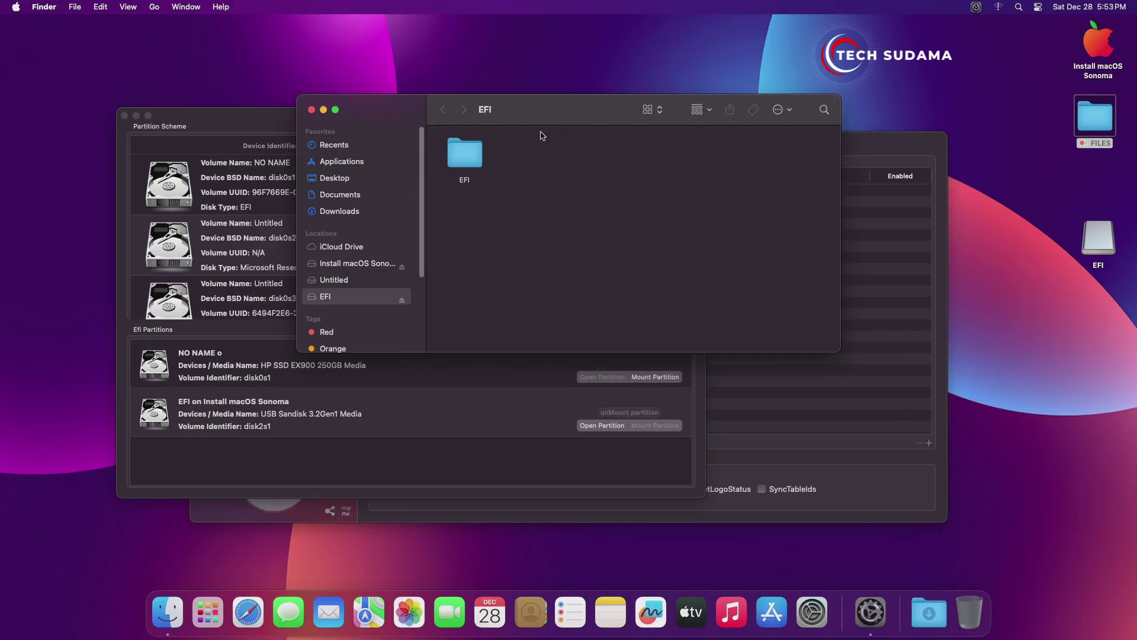
Step: Mount and open the internal SSD's NO NAME EFI partition (disk0s1), then open the USB's EFI folder
drag(539, 122, 807, 349)
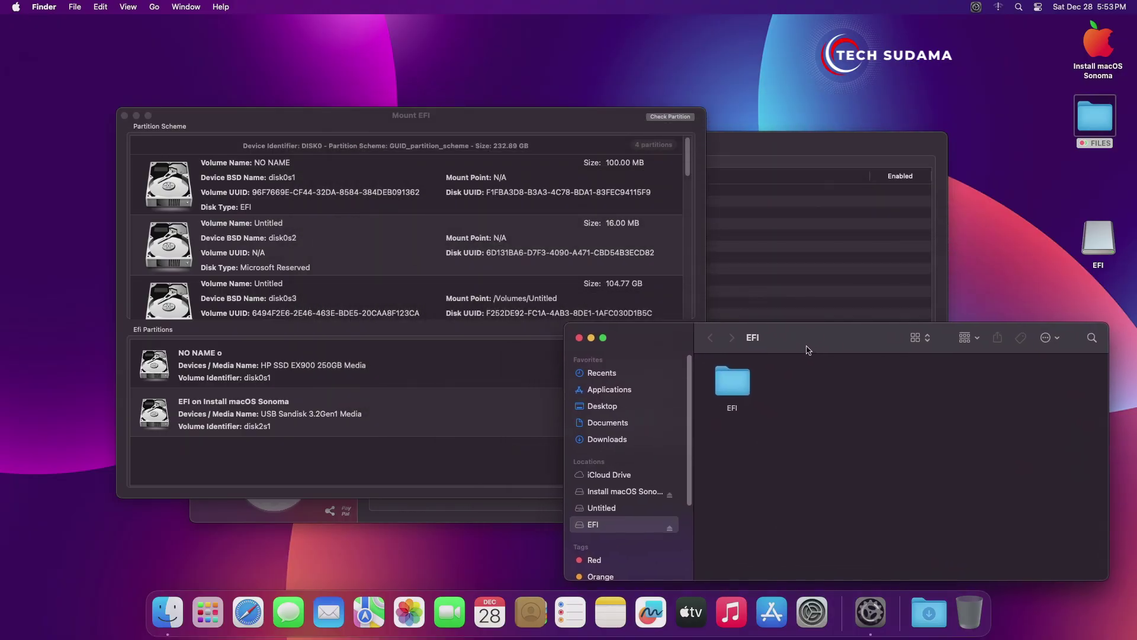
click(400, 380)
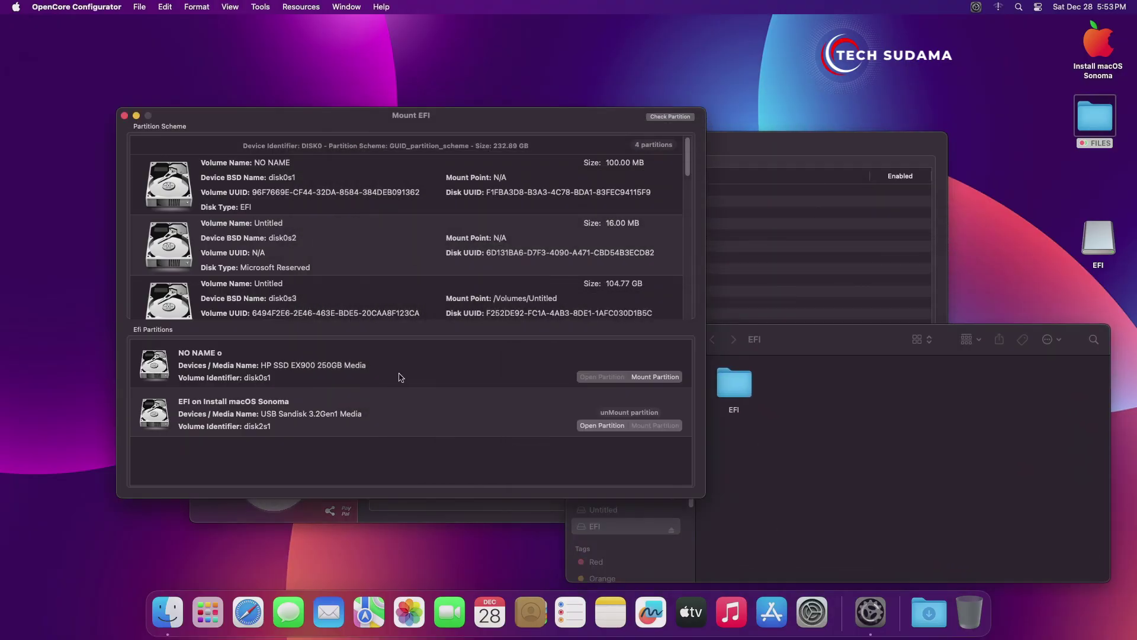
click(647, 381)
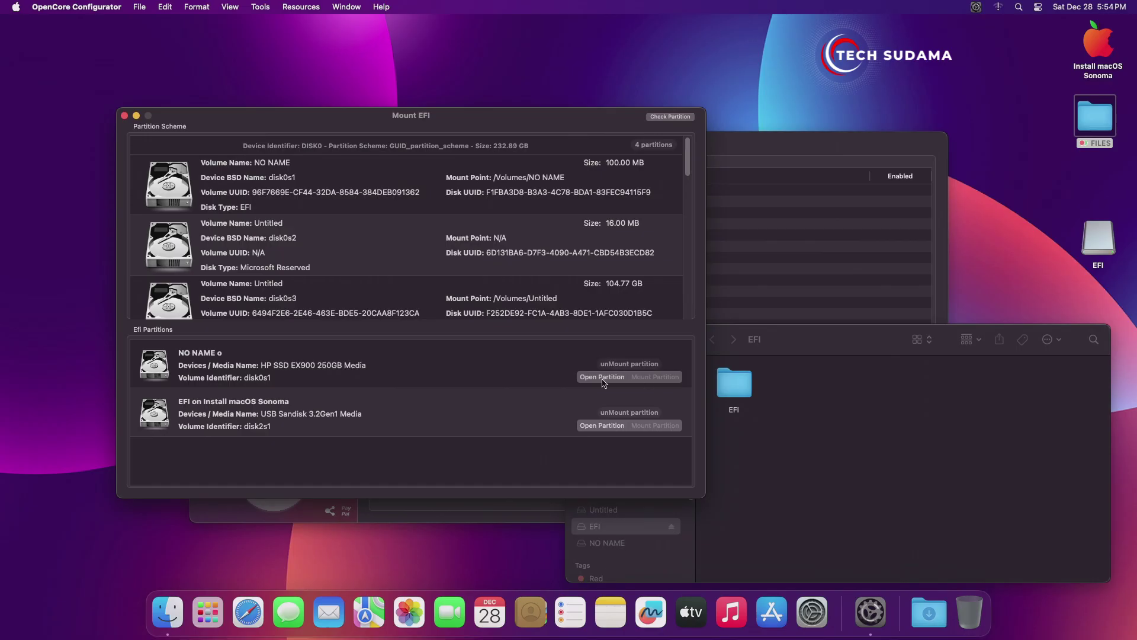
click(602, 378)
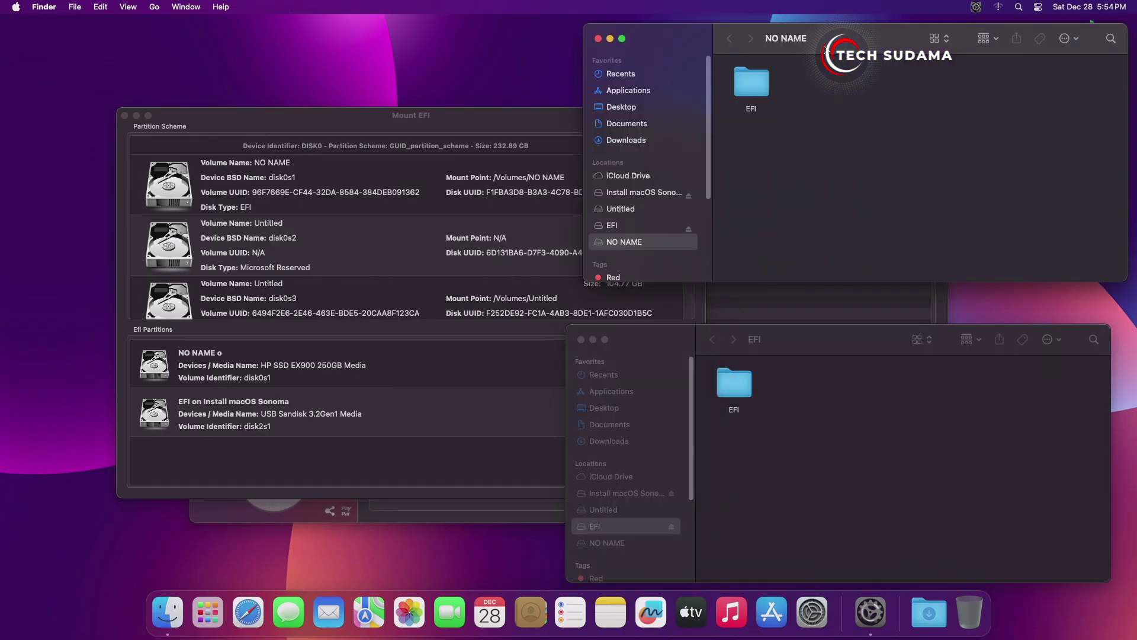
drag(825, 50, 279, 49)
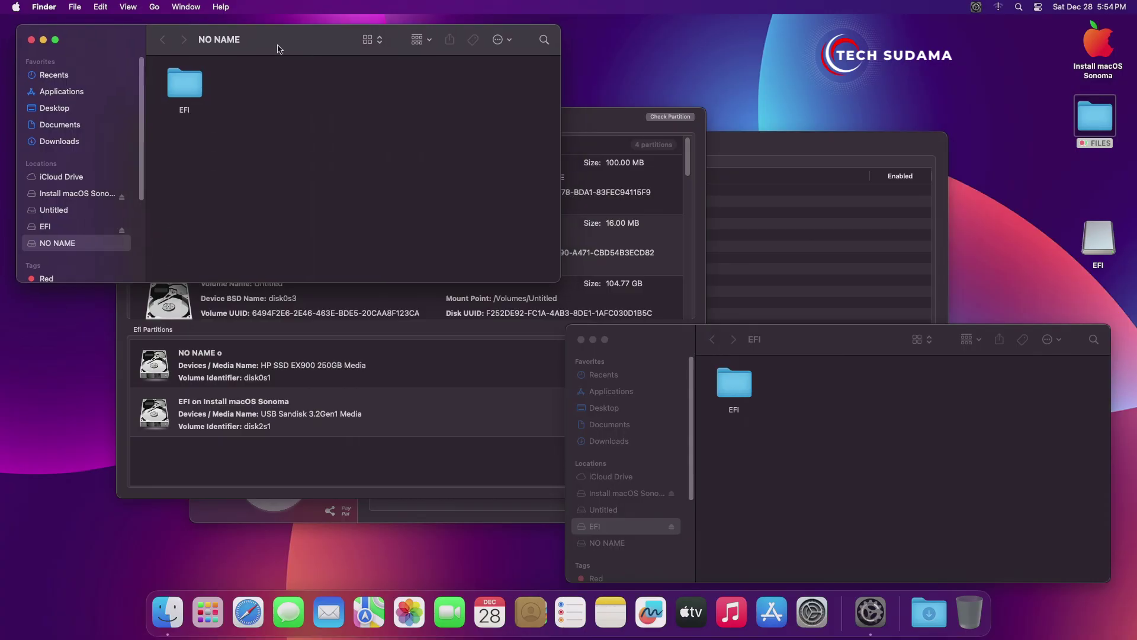
click(585, 123)
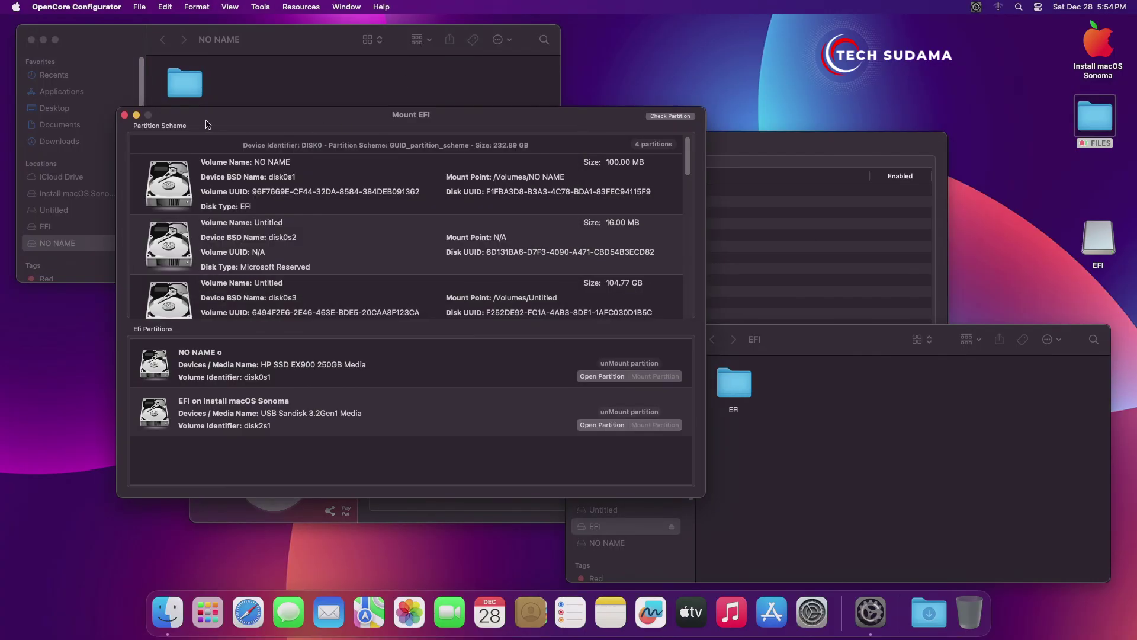
click(124, 115)
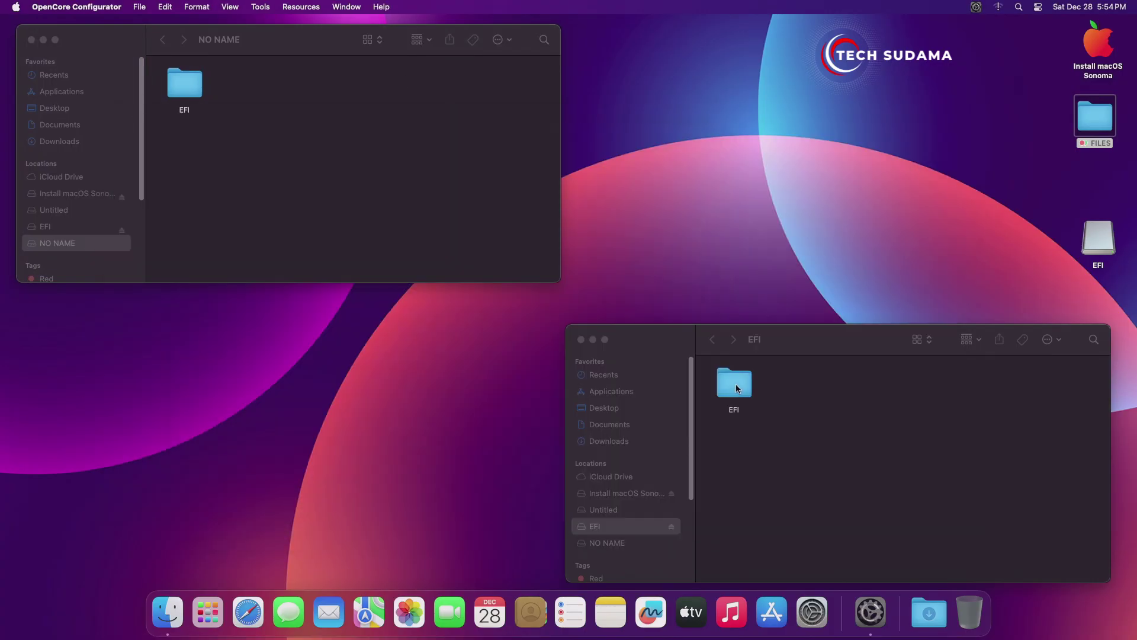
double_click(736, 386)
Step: Copy the BOOT and OC folders from the USB's EFI folder
drag(730, 428, 833, 390)
right_click(810, 386)
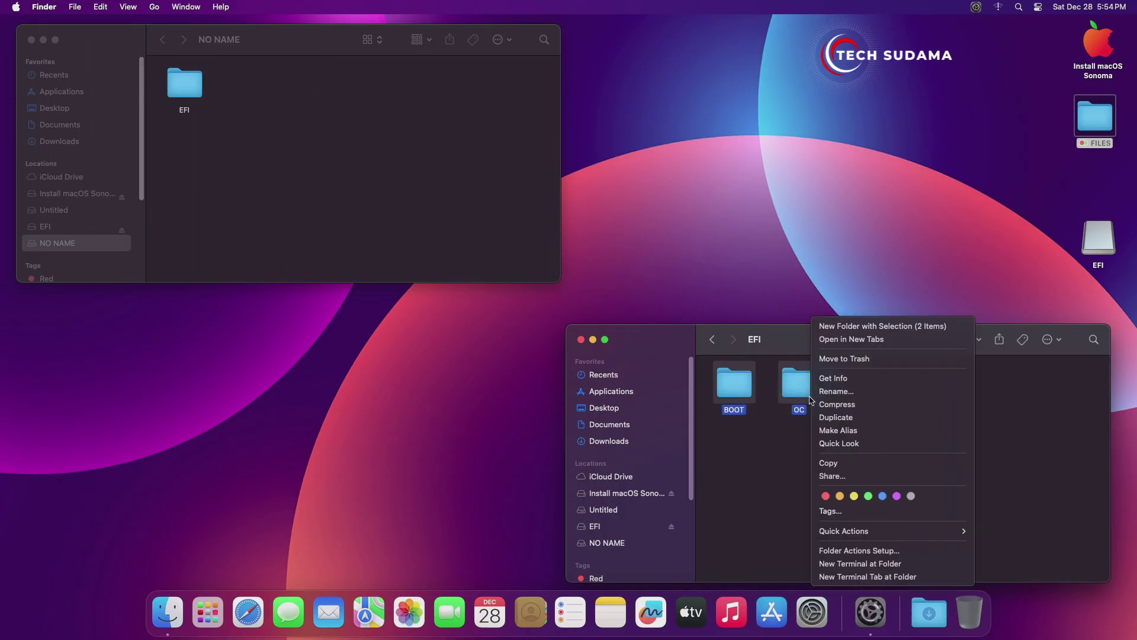
click(835, 462)
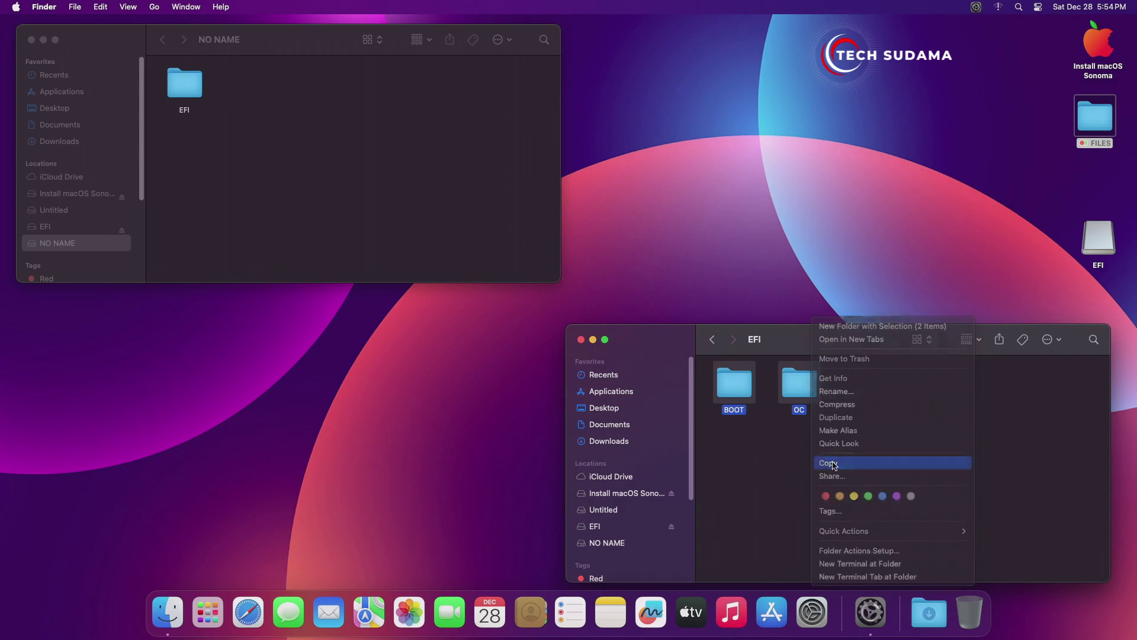
Step: Paste both folders into NO NAME's EFI folder, replacing the old OC, and close the USB window
click(188, 93)
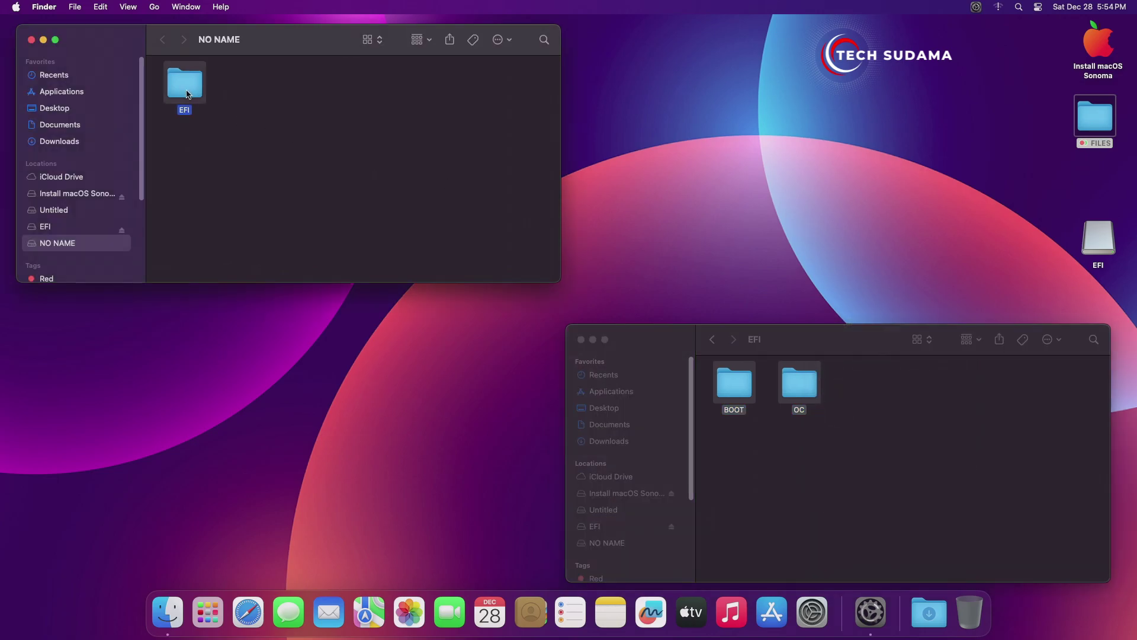
double_click(188, 93)
right_click(388, 152)
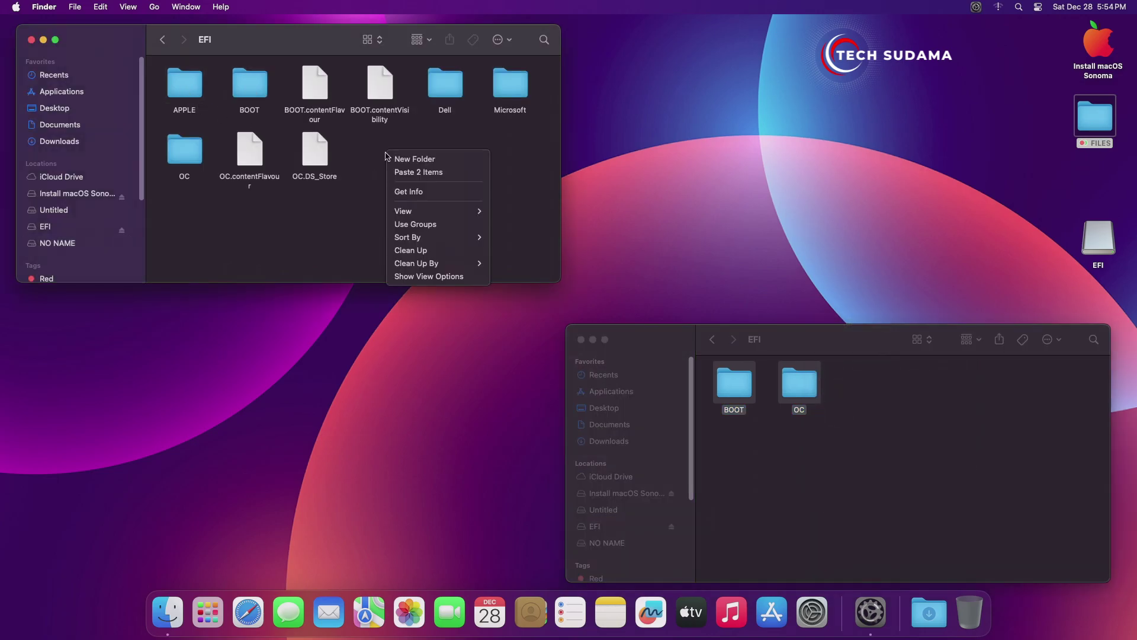
click(401, 172)
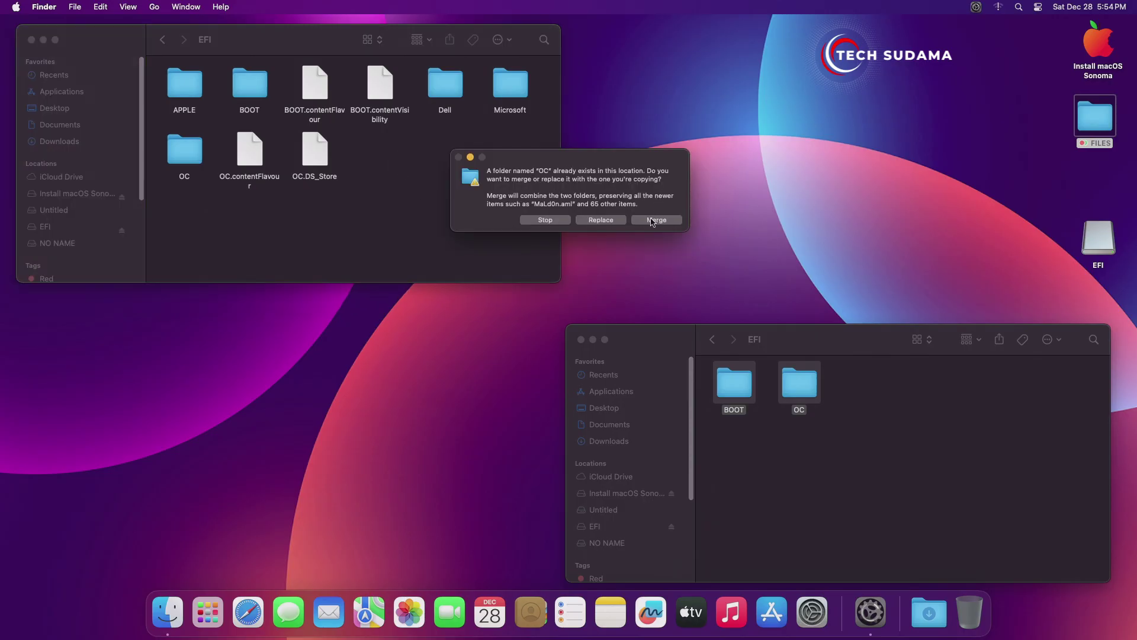
click(601, 221)
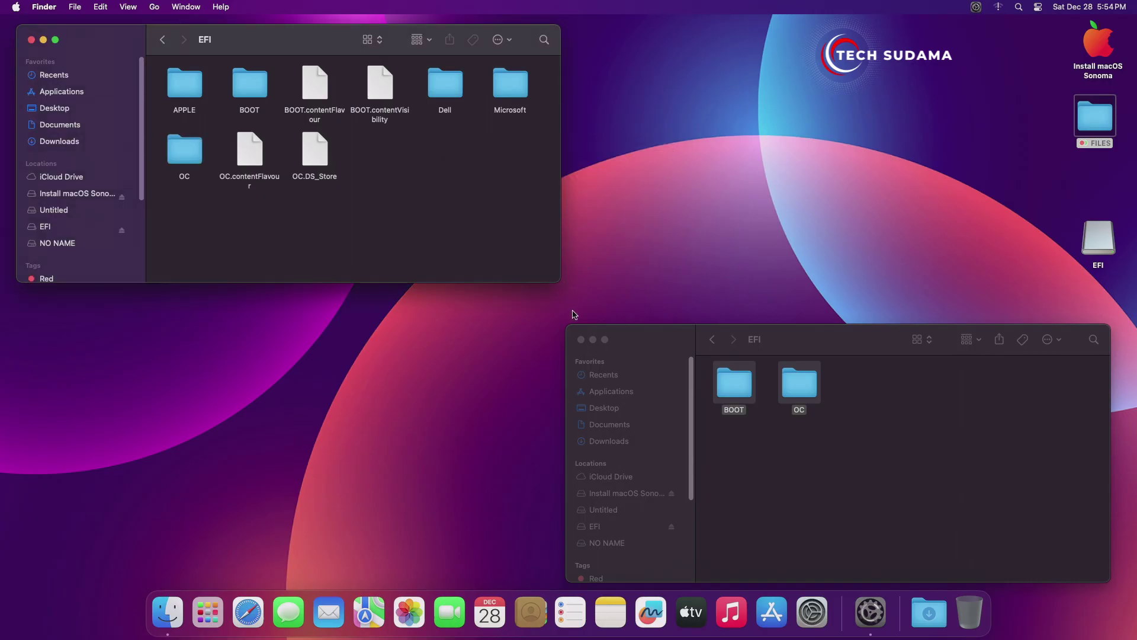
click(581, 340)
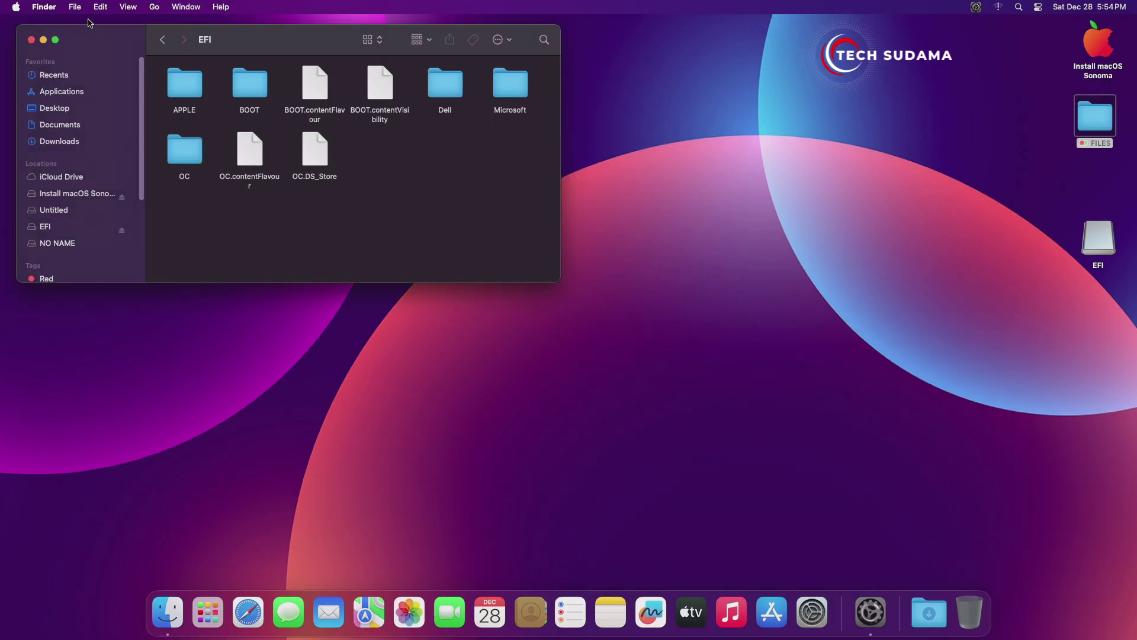
Step: Close the last EFI window and restart the Mac from the Apple menu, confirming Restart
click(32, 39)
click(15, 7)
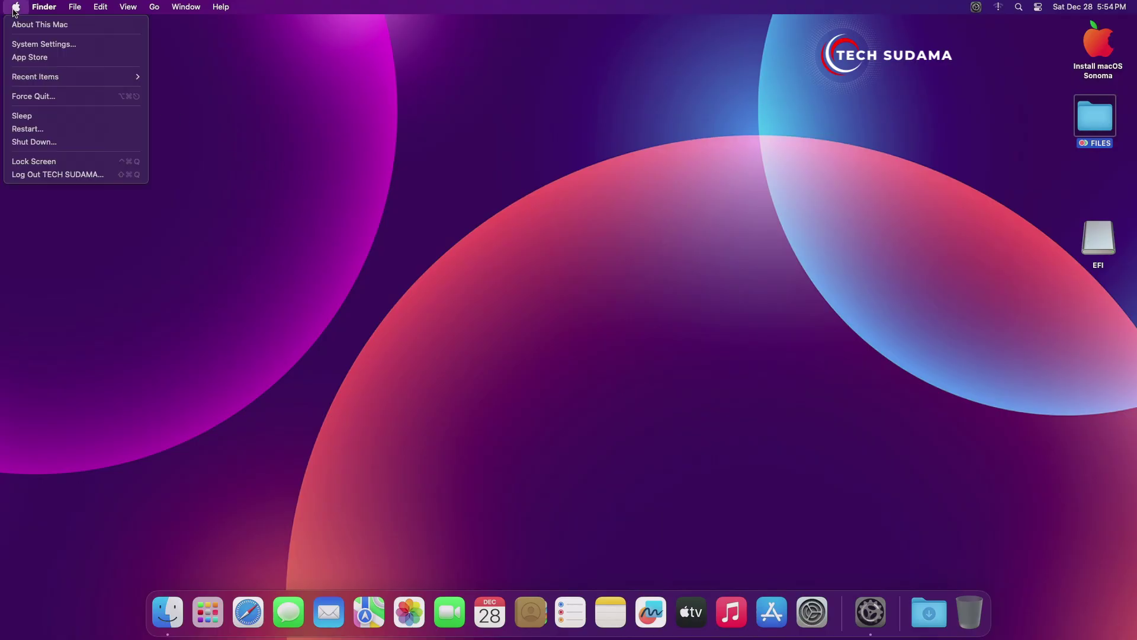
click(28, 128)
click(668, 218)
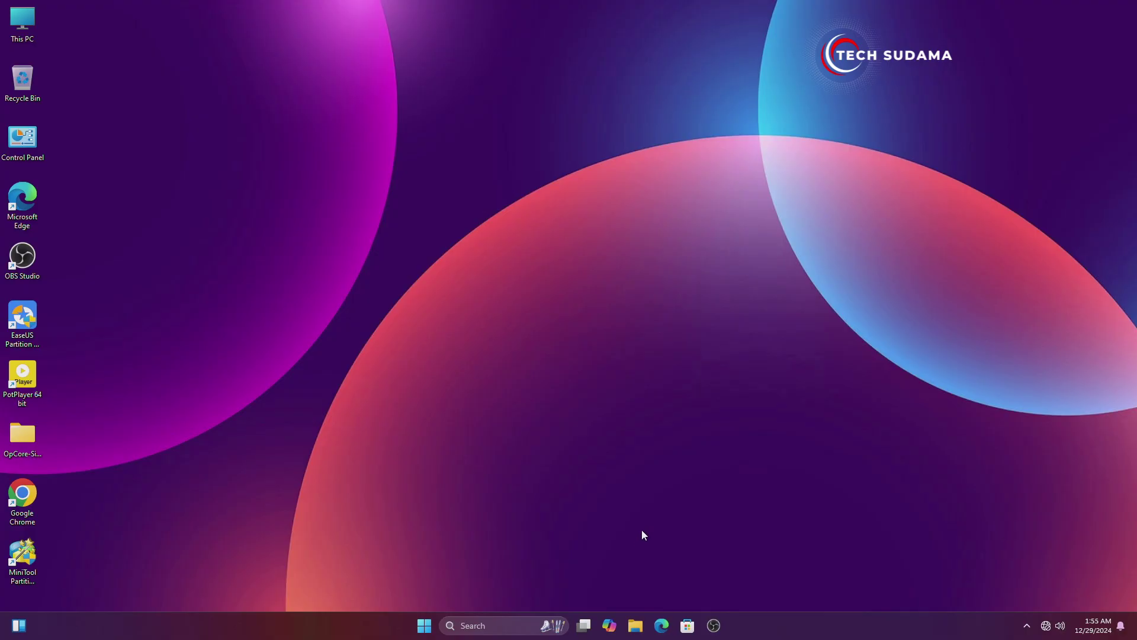
Step: Copy the bcdedit boot path command line from the Notepad file
click(637, 628)
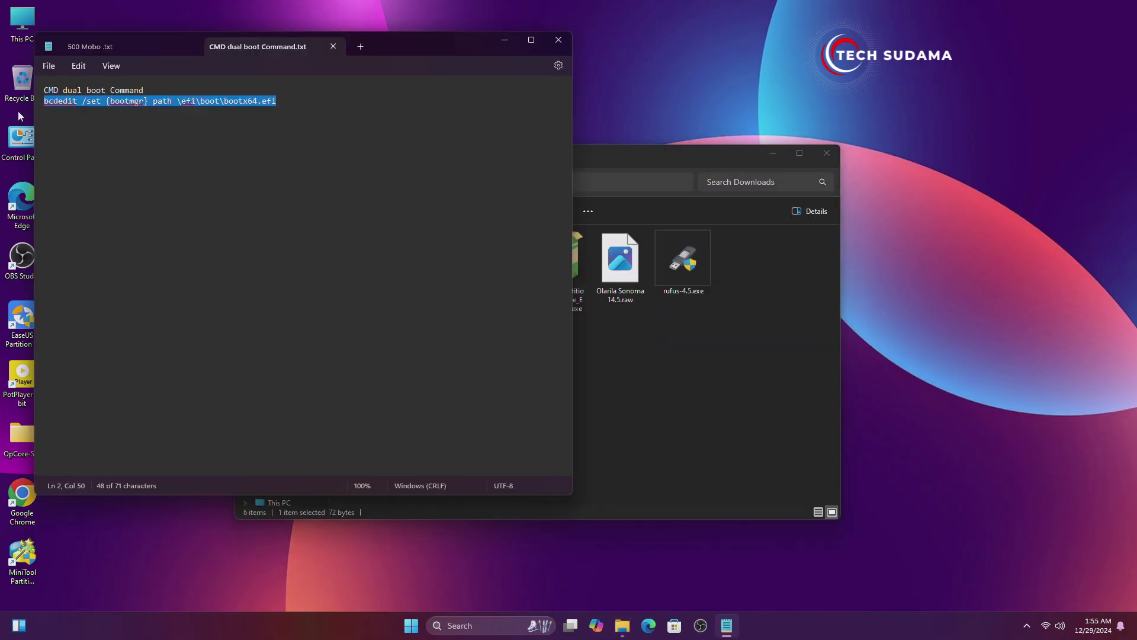
right_click(69, 104)
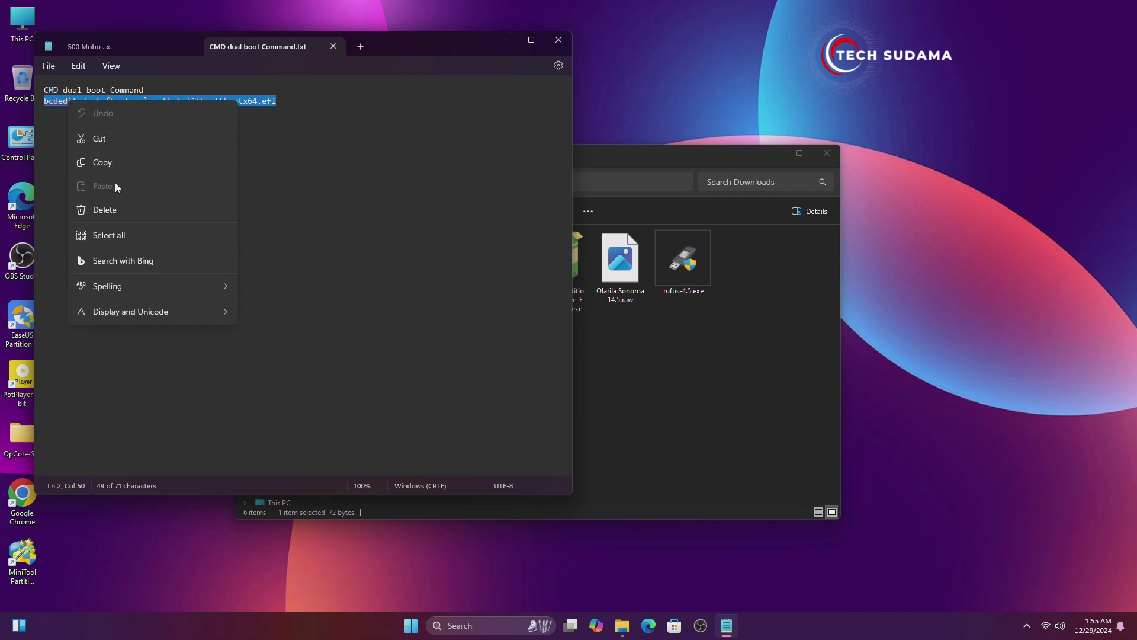
click(101, 163)
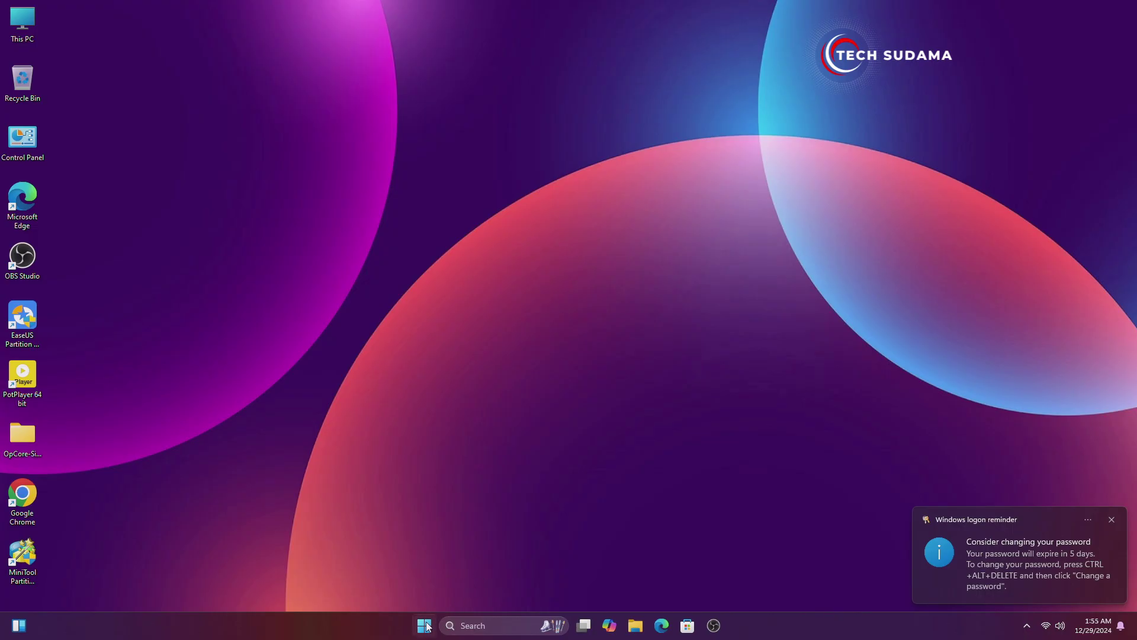
Step: Run bcdedit /set {bootmgr} path \efi\boot\bootx64.efi in an administrator Command Prompt, then close it
click(427, 625)
text(cmd)
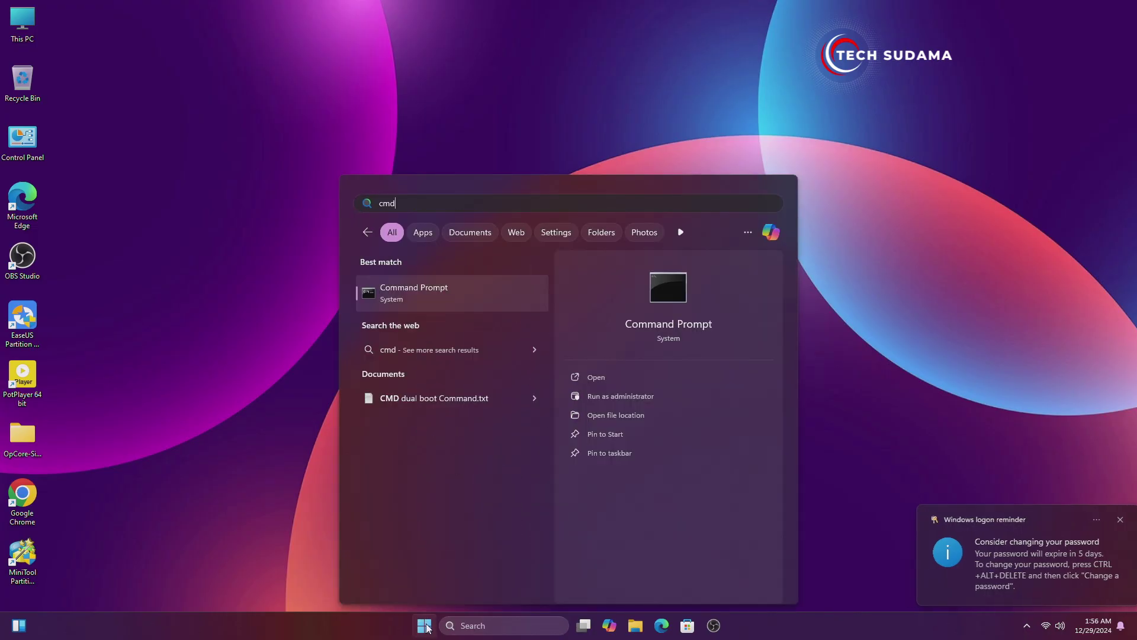
click(634, 400)
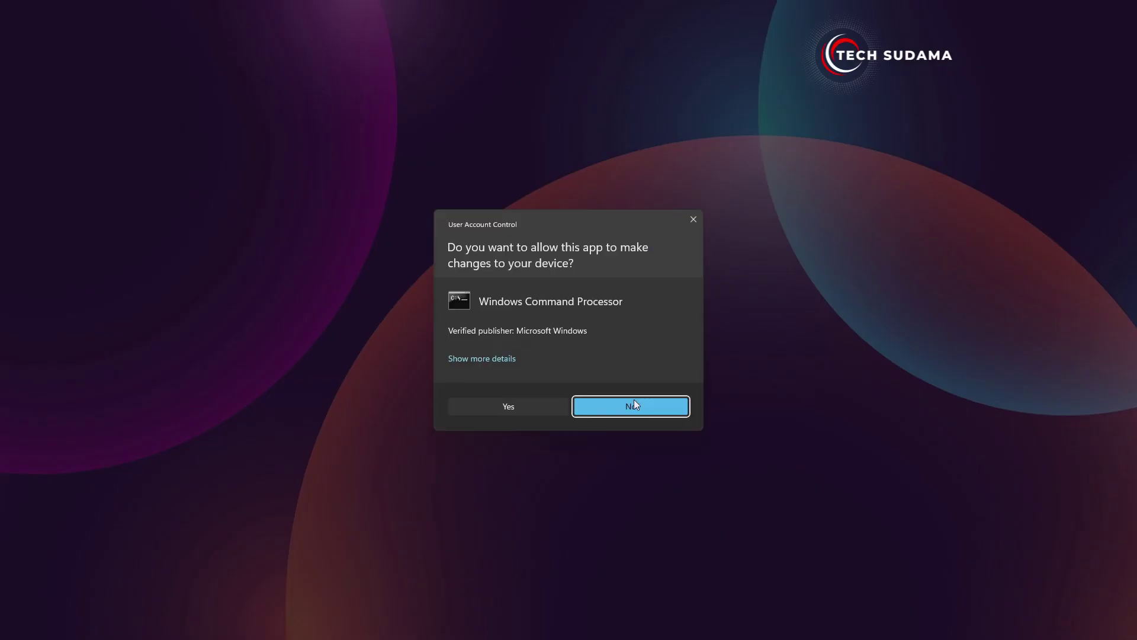
click(507, 406)
text(bcdedit /set {bootmgr} path \efi\boot\bootx64.efi)
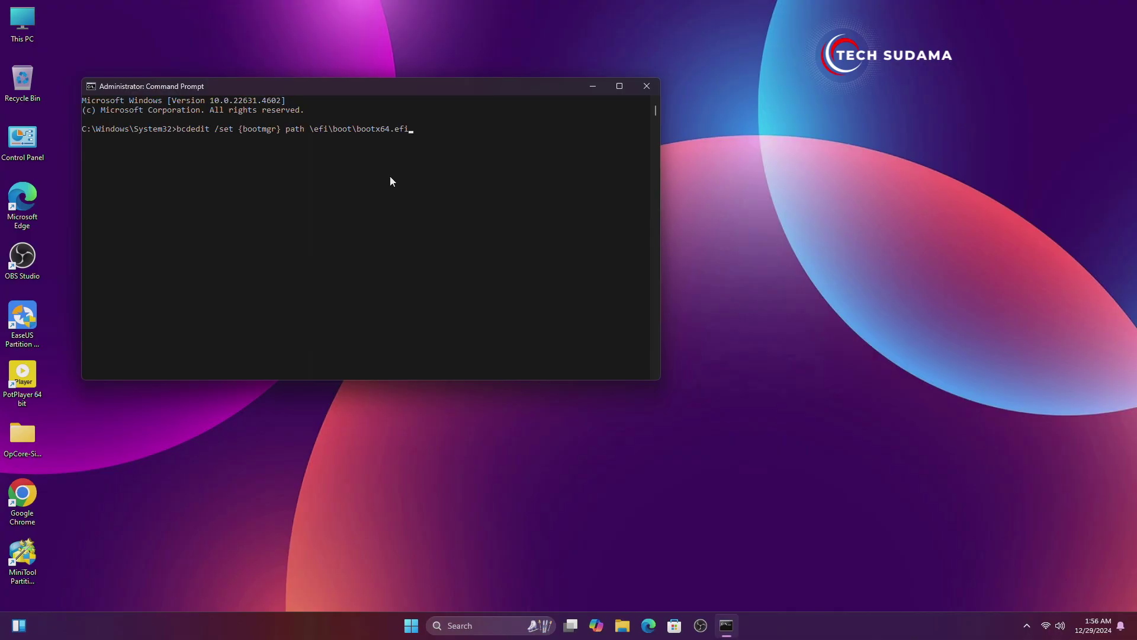
key(Return)
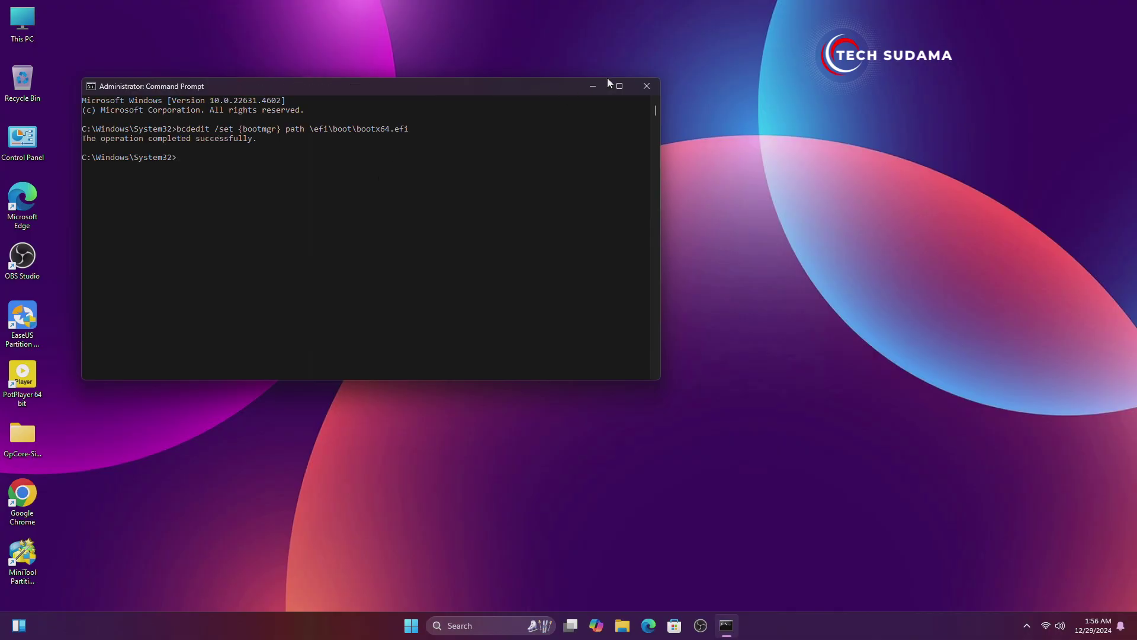
click(648, 87)
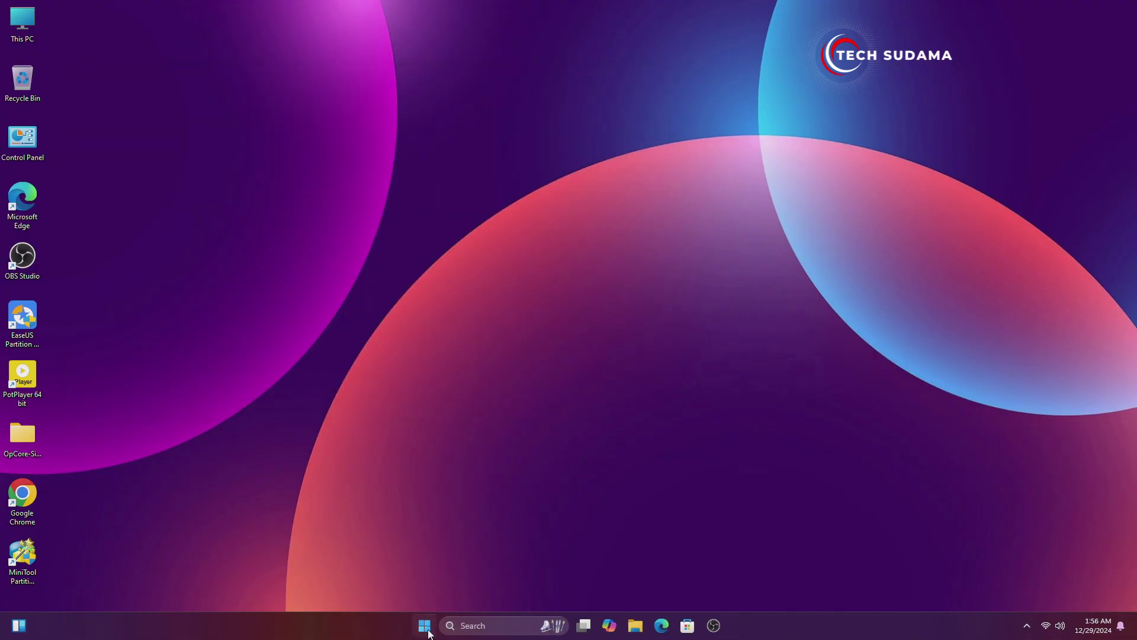
Step: Restart Windows from the Start menu's power options
click(424, 624)
click(716, 584)
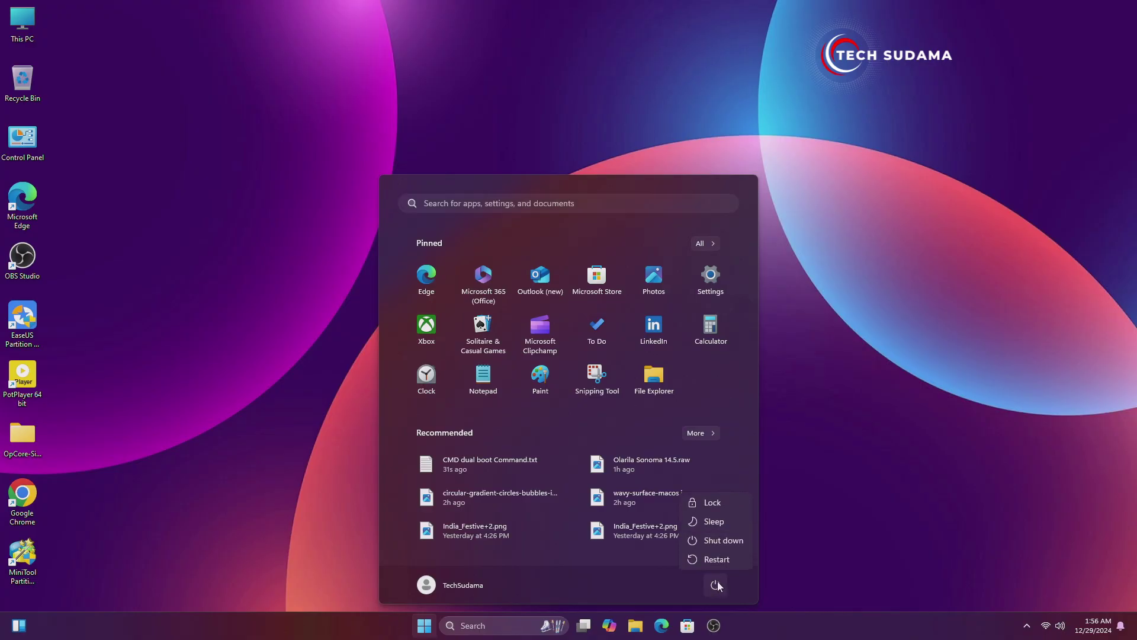
click(723, 556)
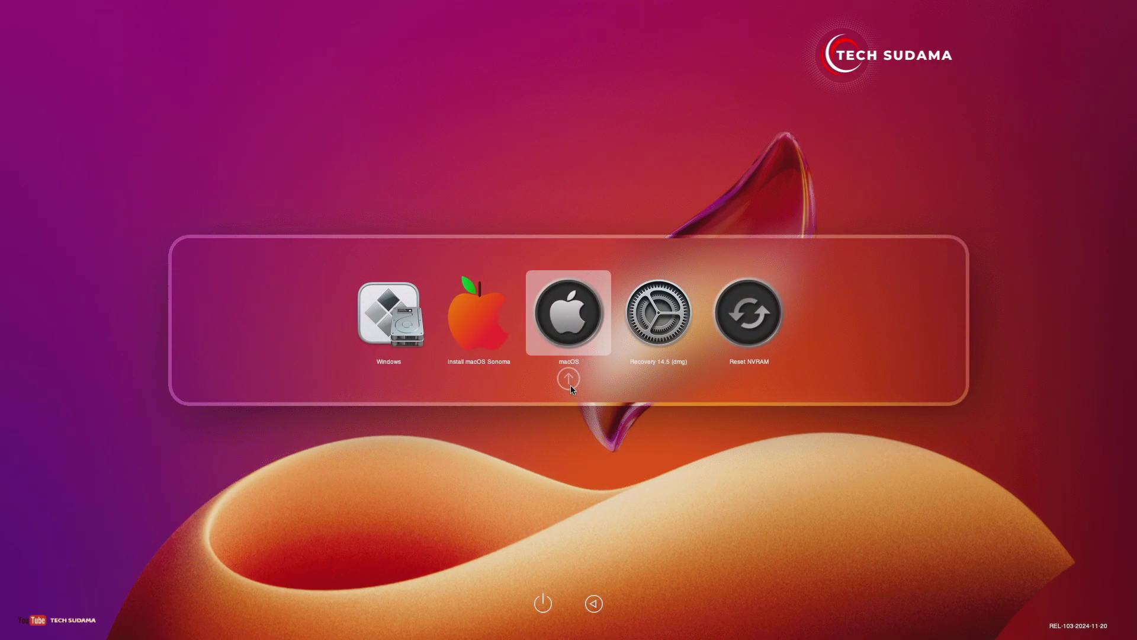
Step: Browse the OpenCore picker entries: Windows, Install macOS Sonoma, macOS, Recovery and Reset NVRAM
key(Left)
key(Left)
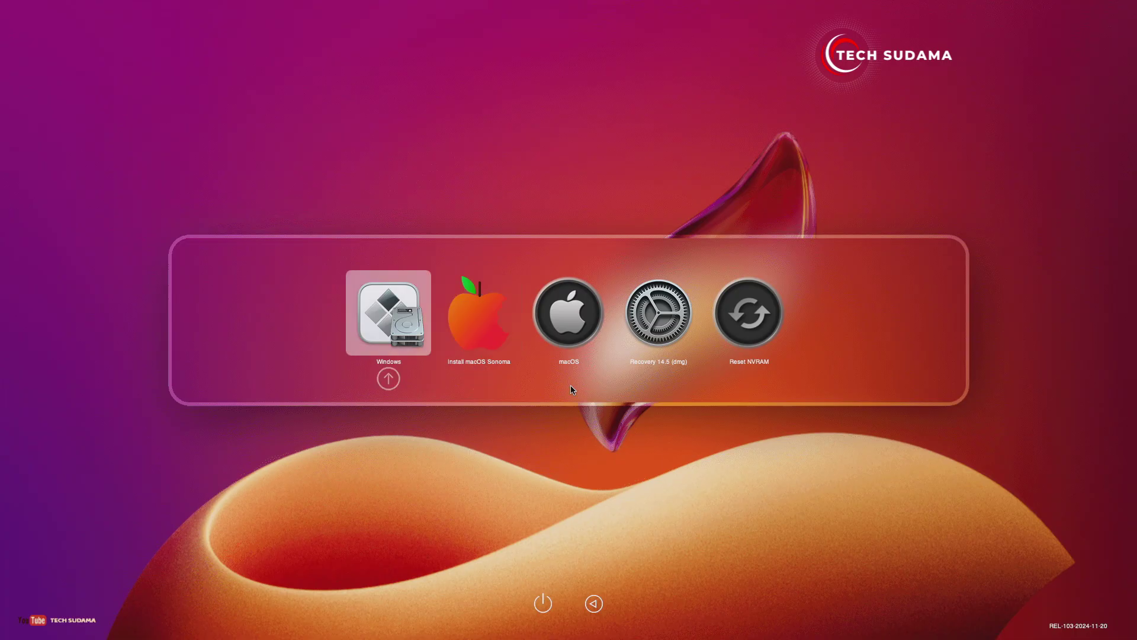
key(Right)
key(Right)
key(Right)
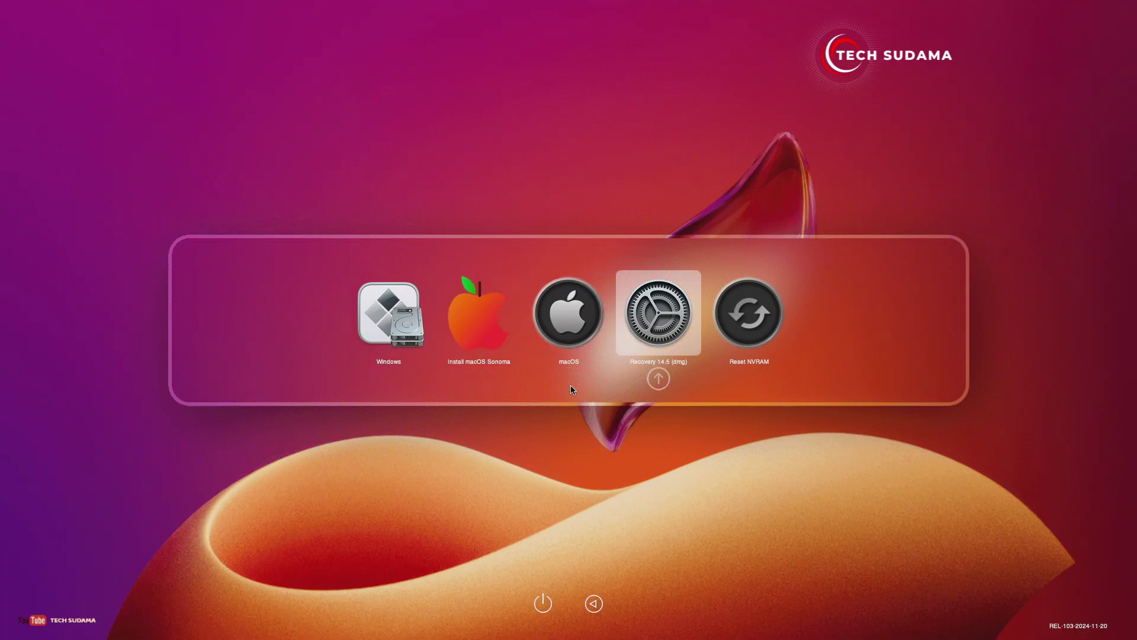
key(Right)
key(Left)
key(Left)
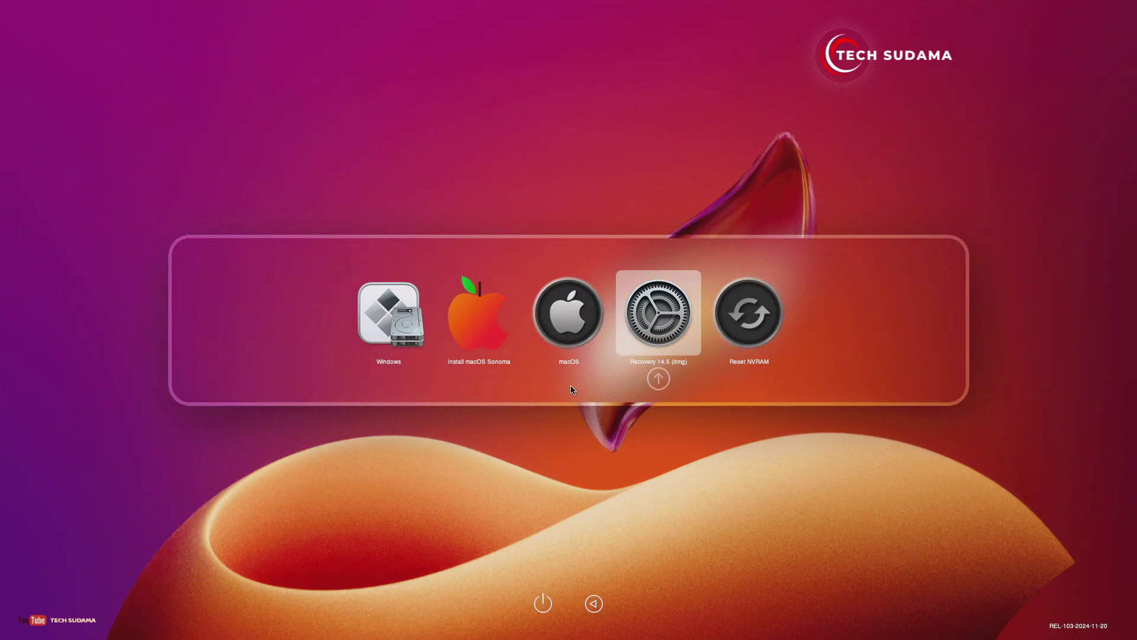